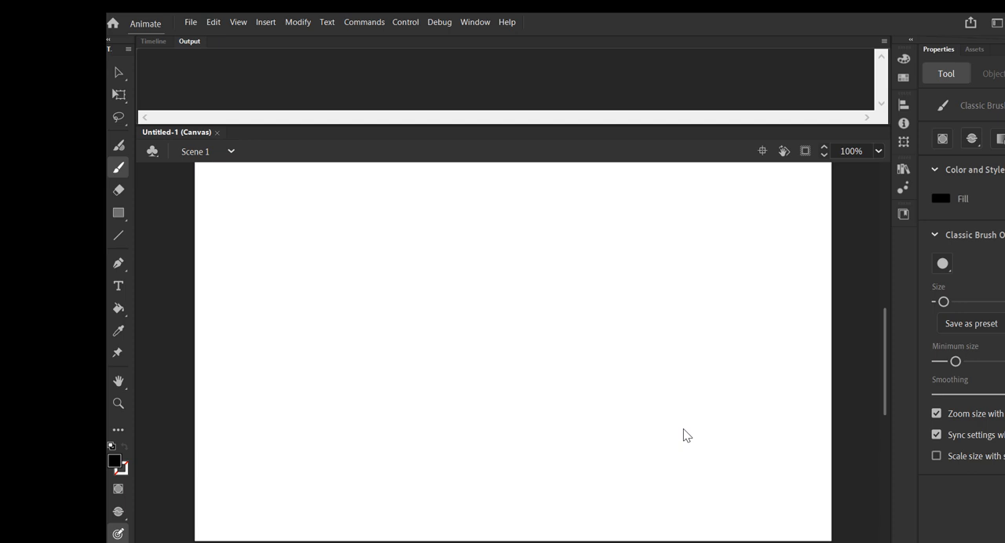
# Create a new movie clip symbol named Shark.
pyautogui.click(264, 22)
pyautogui.click(277, 38)
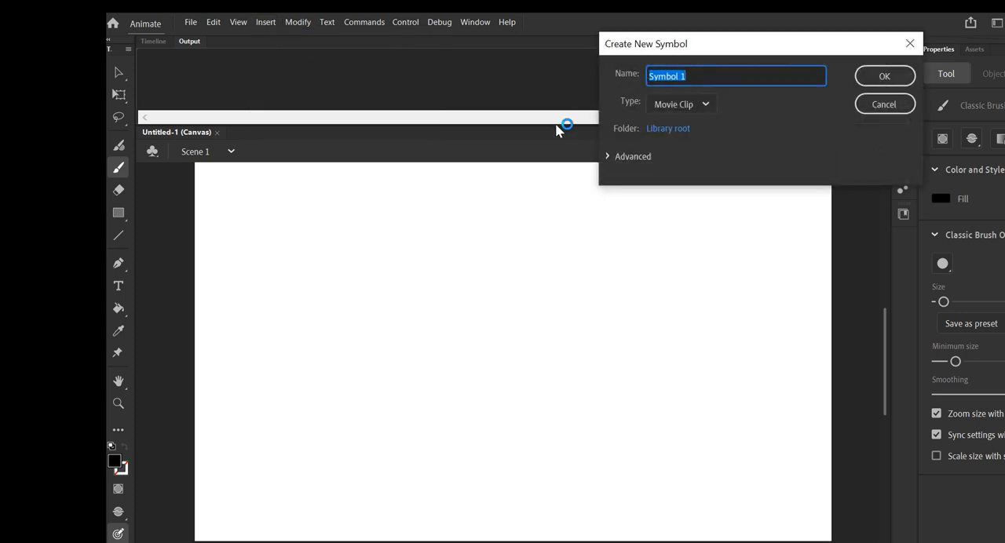
pyautogui.write('Shark')
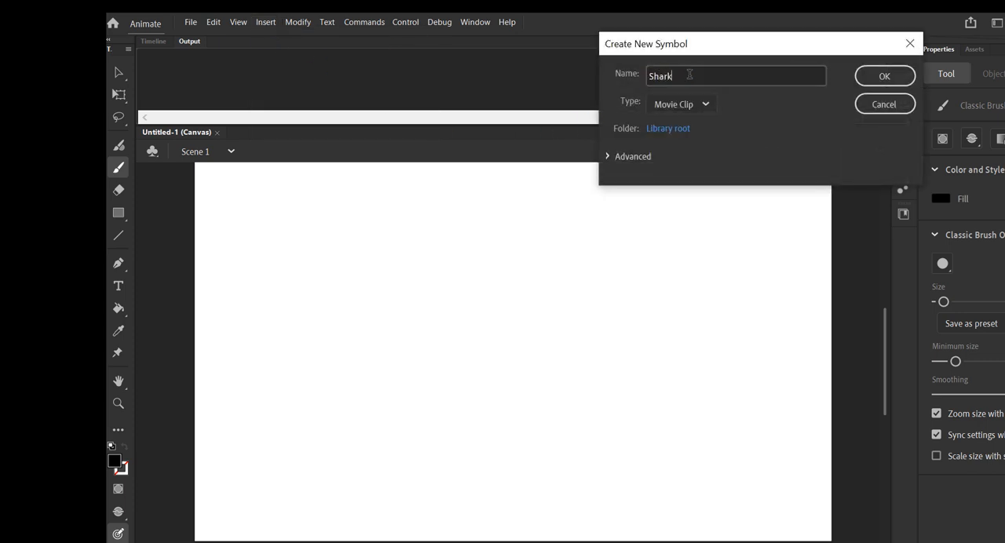
pyautogui.press('Return')
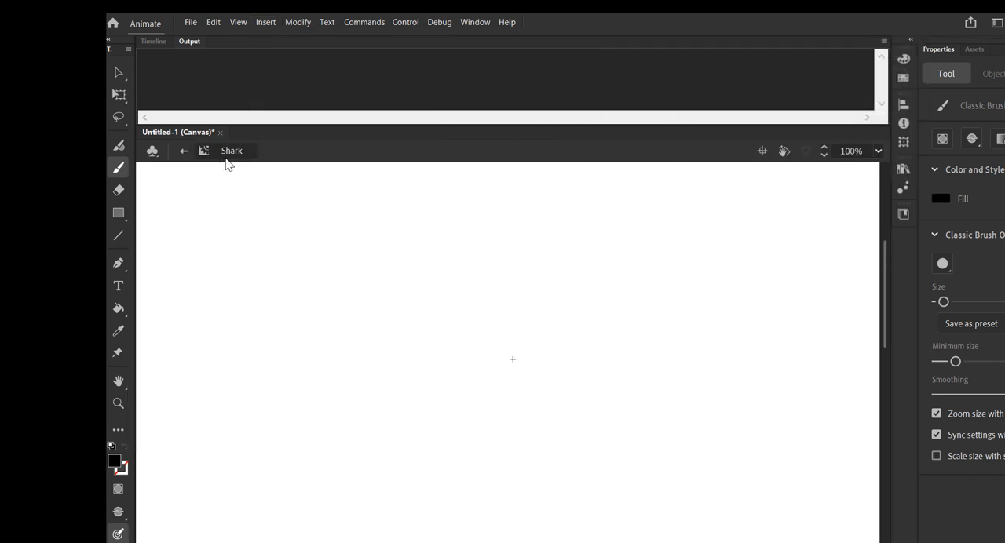
# Brush the shark's outline in dark gray around the symbol centre, with a pointed snout, open mouth, body and side fin.
pyautogui.click(122, 469)
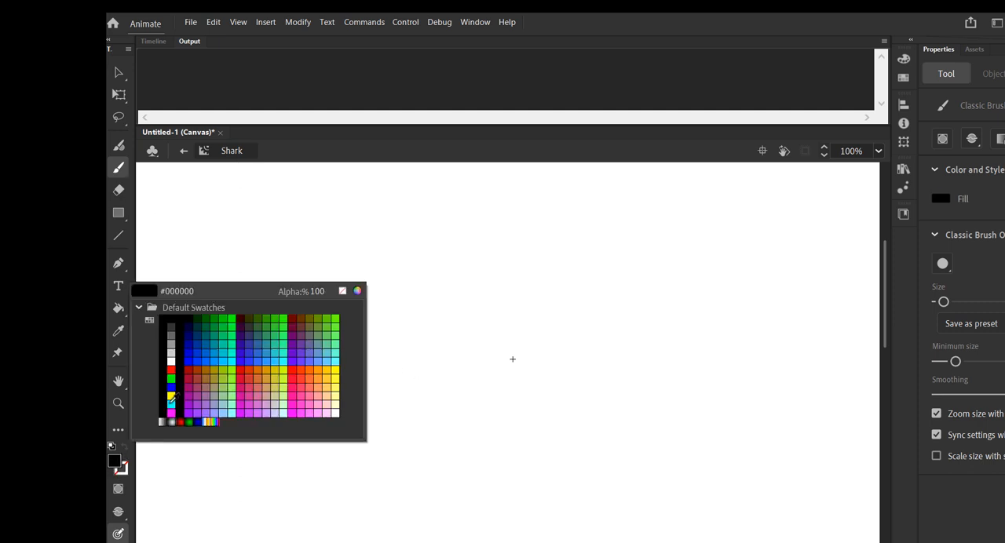
pyautogui.click(174, 398)
pyautogui.rightClick(168, 327)
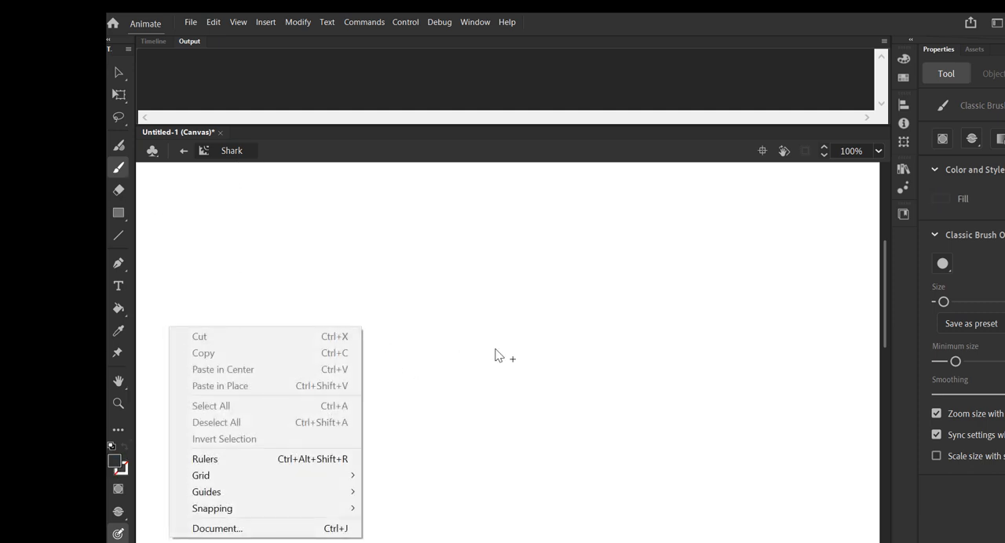
pyautogui.click(407, 264)
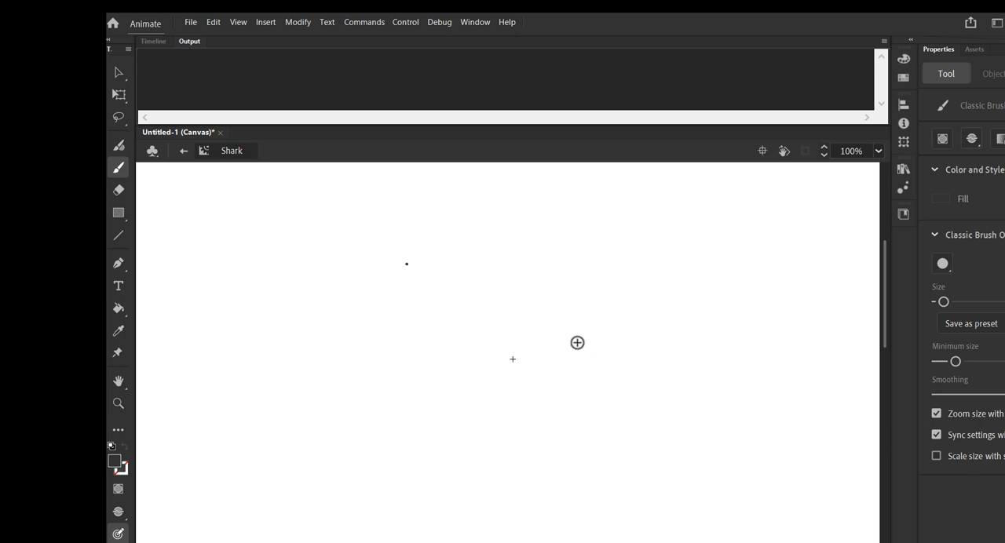
pyautogui.moveTo(544, 352)
pyautogui.mouseDown()
pyautogui.moveTo(458, 266)
pyautogui.moveTo(468, 317)
pyautogui.moveTo(510, 333)
pyautogui.moveTo(487, 342)
pyautogui.moveTo(470, 337)
pyautogui.moveTo(479, 329)
pyautogui.moveTo(468, 339)
pyautogui.moveTo(477, 361)
pyautogui.mouseUp()
pyautogui.moveTo(528, 323)
pyautogui.mouseDown()
pyautogui.moveTo(554, 322)
pyautogui.moveTo(529, 324)
pyautogui.mouseUp()
pyautogui.moveTo(553, 366)
pyautogui.mouseDown()
pyautogui.moveTo(514, 381)
pyautogui.moveTo(476, 364)
pyautogui.mouseUp()
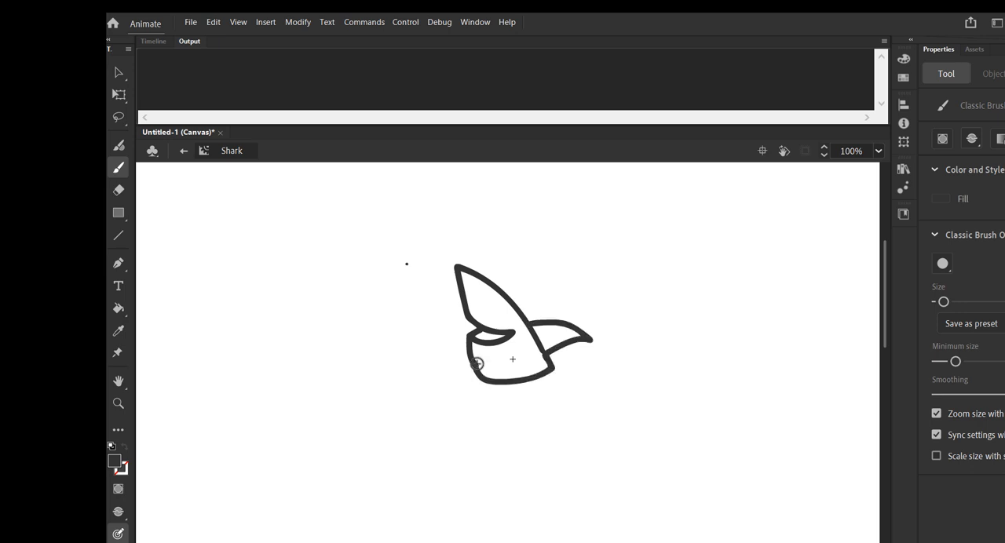
# Fill the shark's head, body and fin with light gray using the Paint Bucket.
pyautogui.click(114, 462)
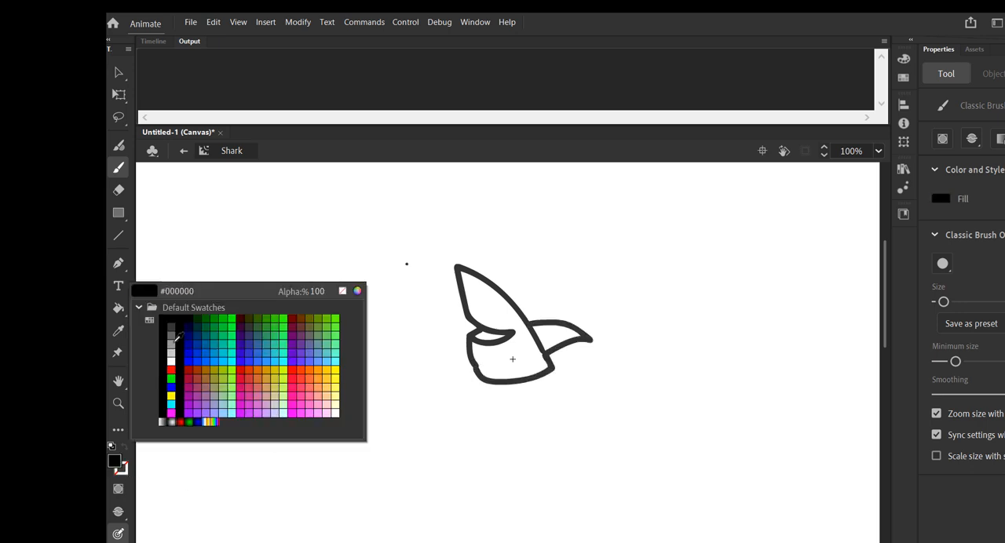
pyautogui.click(170, 344)
pyautogui.click(119, 309)
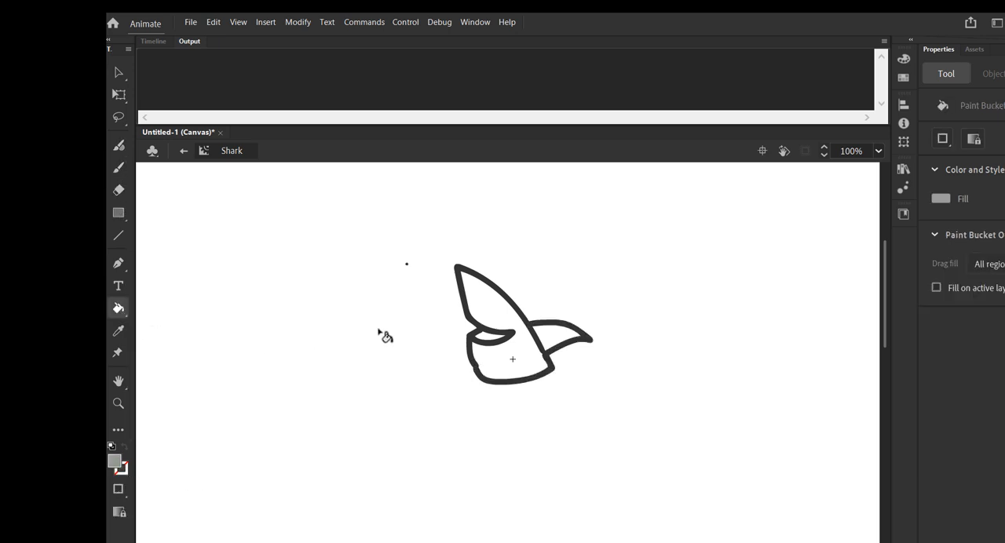
pyautogui.click(510, 324)
# Fill the inside of the shark's mouth with dark red.
pyautogui.click(115, 462)
pyautogui.click(165, 369)
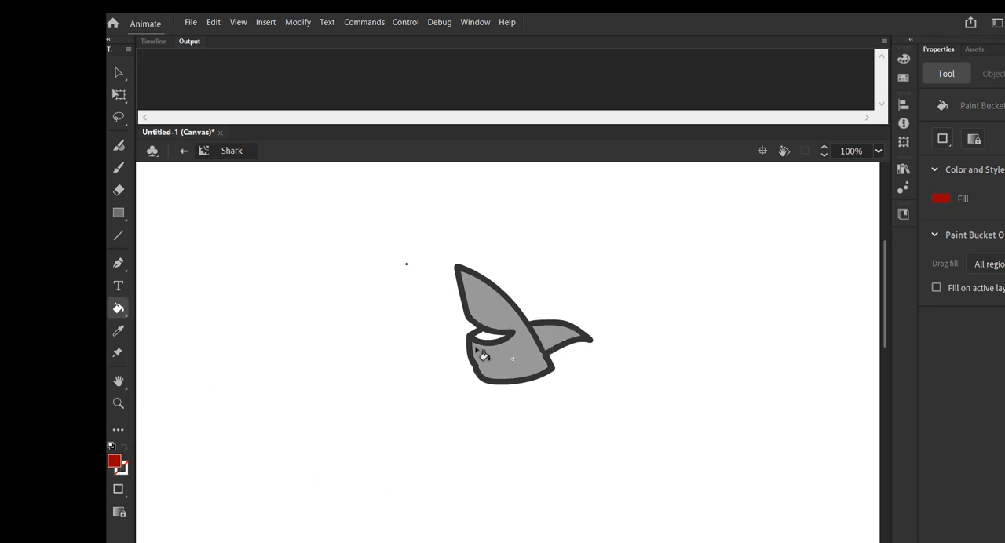
pyautogui.click(490, 338)
# Brush two overlapping oval eyes with gray outlines and black pupils beside the shark.
pyautogui.click(119, 168)
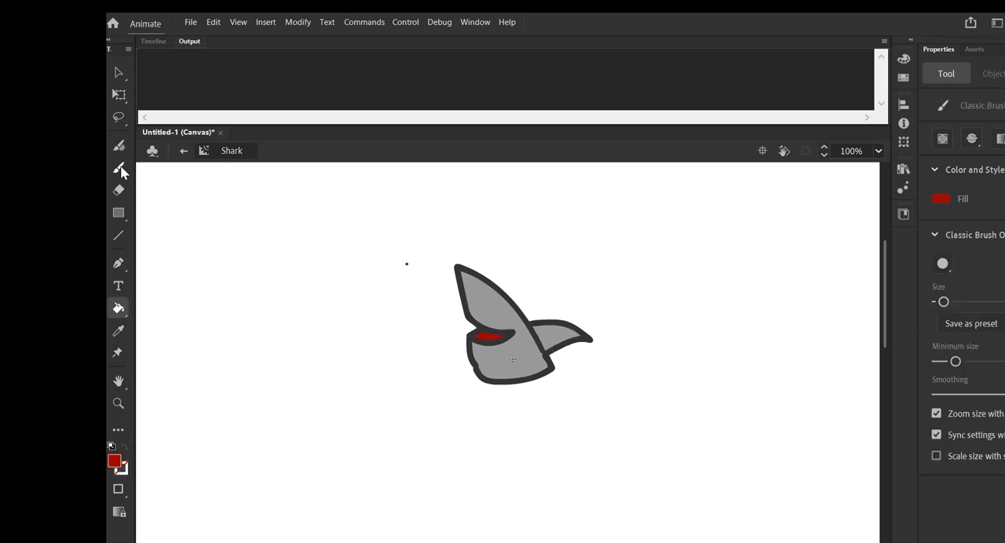
pyautogui.click(122, 463)
pyautogui.click(179, 330)
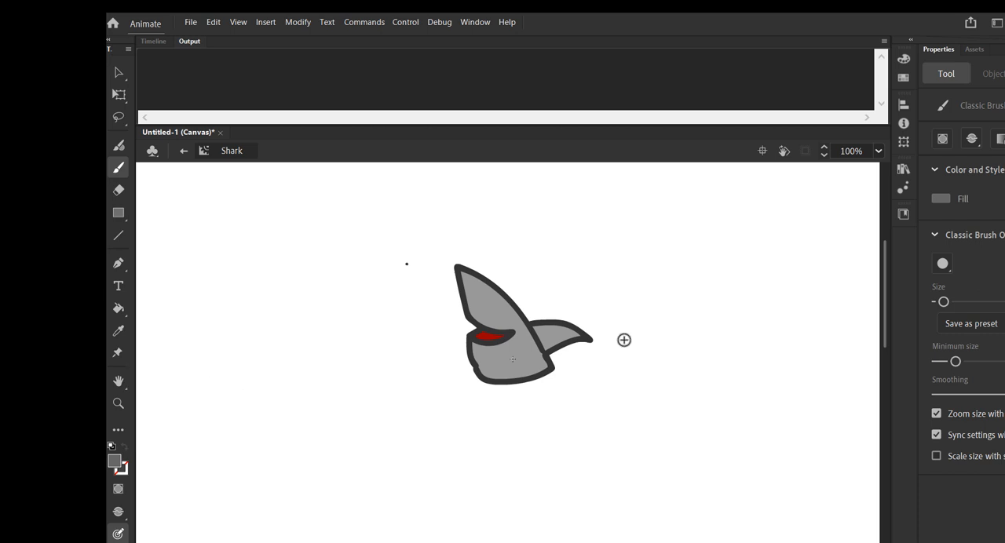
pyautogui.moveTo(626, 235)
pyautogui.mouseDown()
pyautogui.moveTo(635, 289)
pyautogui.moveTo(645, 235)
pyautogui.moveTo(577, 245)
pyautogui.moveTo(585, 289)
pyautogui.moveTo(605, 285)
pyautogui.moveTo(590, 254)
pyautogui.moveTo(631, 259)
pyautogui.mouseUp()
pyautogui.click(117, 463)
pyautogui.click(190, 322)
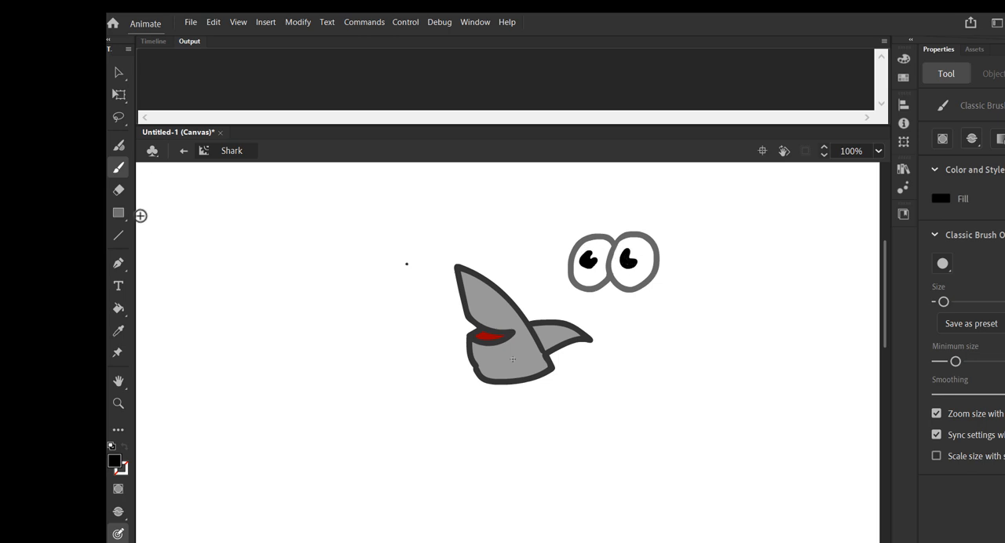
# Change the stage colour to light cyan blue.
pyautogui.click(117, 72)
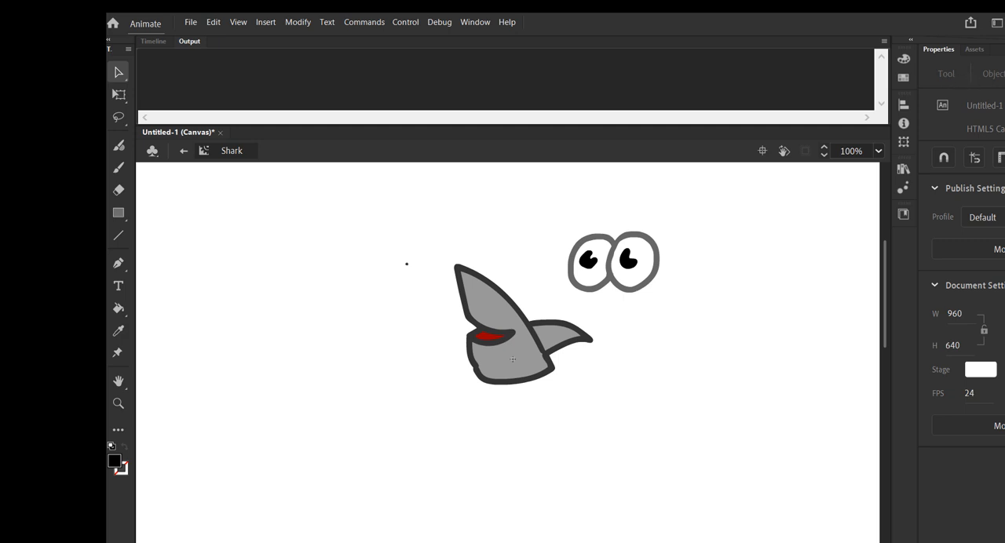
pyautogui.click(981, 369)
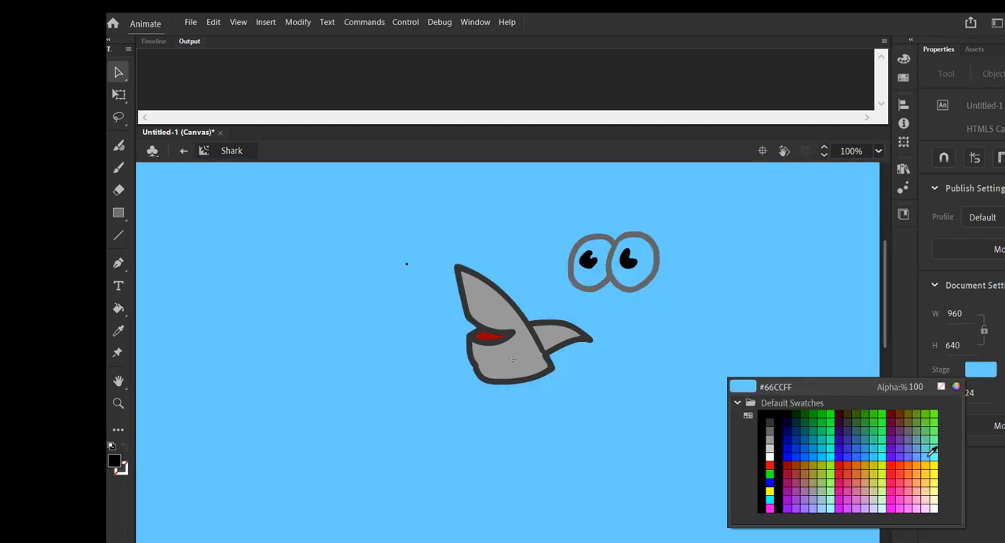
pyautogui.click(932, 453)
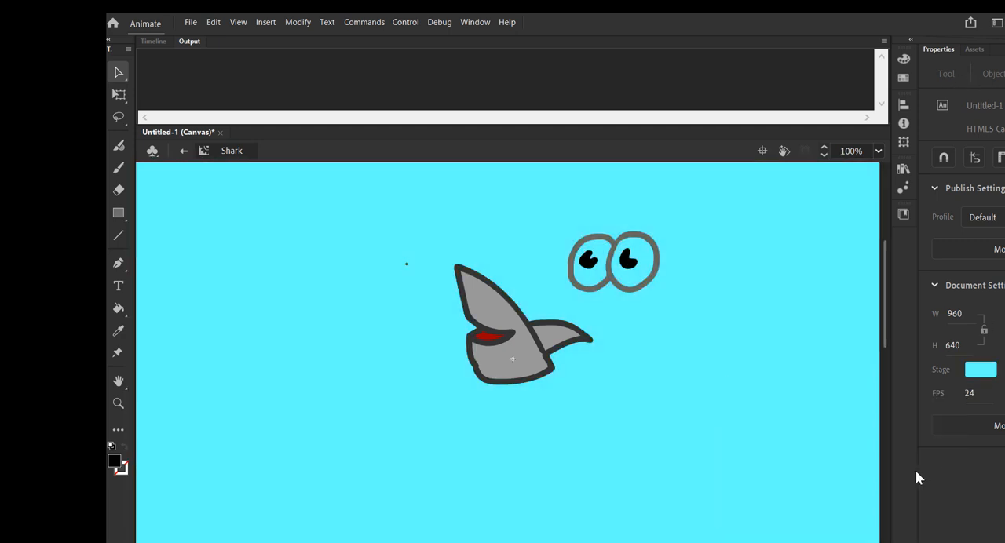
# Fill both eyes with white around the pupils using the Paint Bucket.
pyautogui.click(114, 461)
pyautogui.click(171, 353)
pyautogui.click(119, 308)
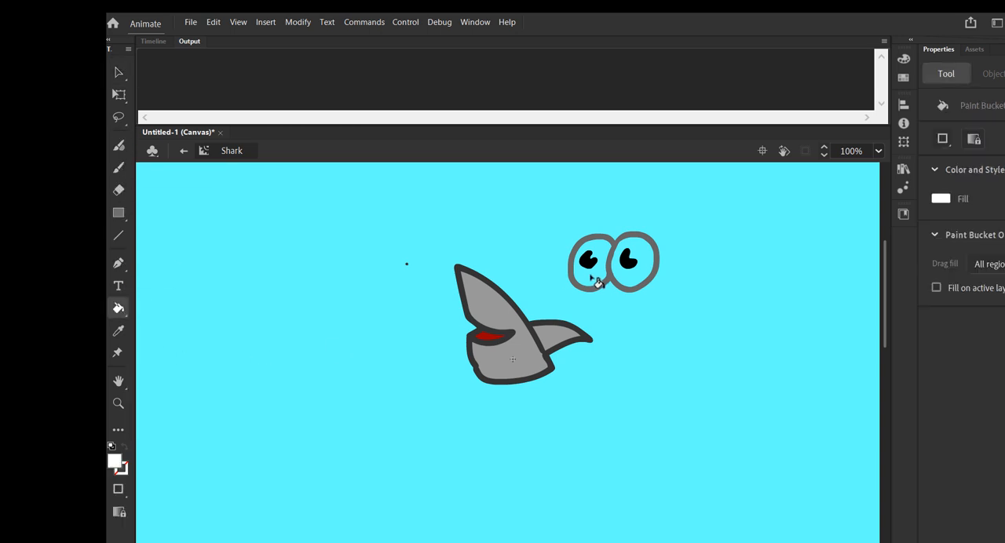
pyautogui.click(594, 279)
pyautogui.click(649, 276)
# Select the whole pair of eyes and convert it to a movie clip symbol named eyse.
pyautogui.click(119, 73)
pyautogui.moveTo(542, 217); pyautogui.dragTo(691, 301)
pyautogui.rightClick(630, 248)
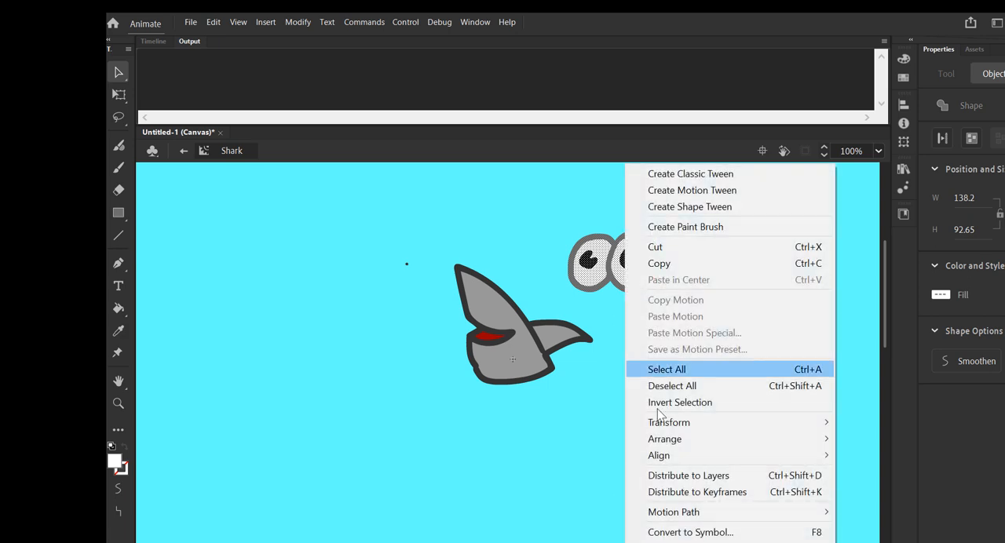
pyautogui.click(707, 533)
pyautogui.write('eyse')
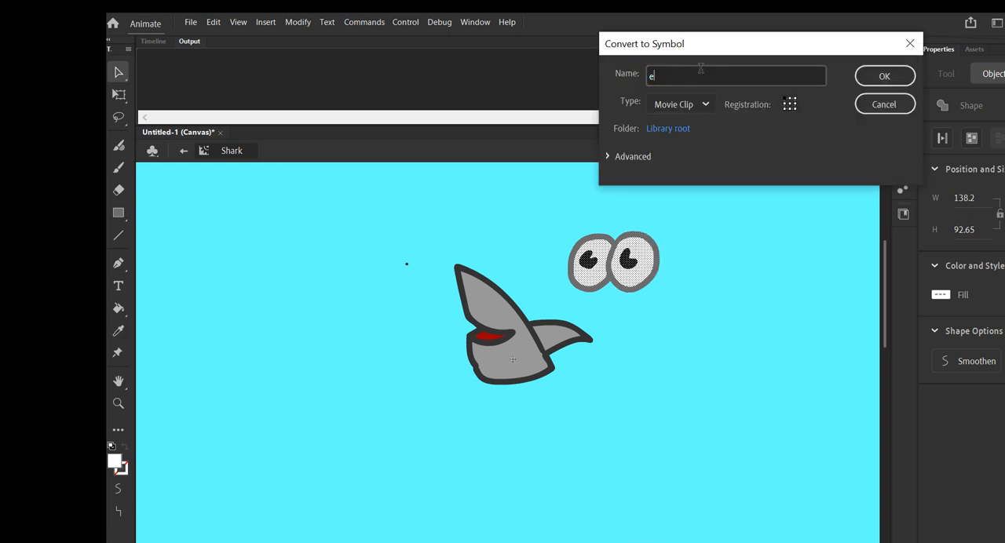
pyautogui.press('Return')
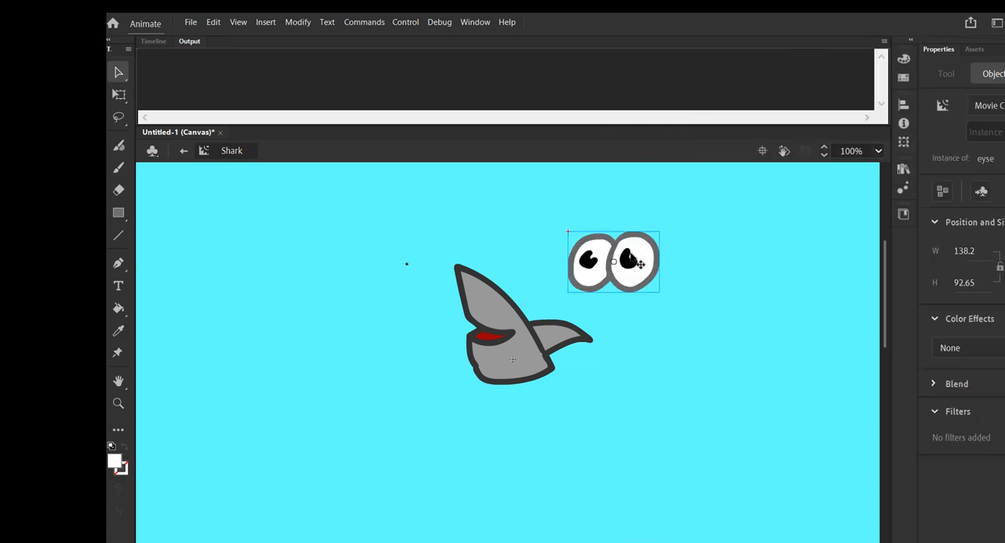
# Replace the loose eyes with a library instance of eyse, scaled to about 61 × 41 on the shark's head.
pyautogui.press('Delete')
pyautogui.click(903, 169)
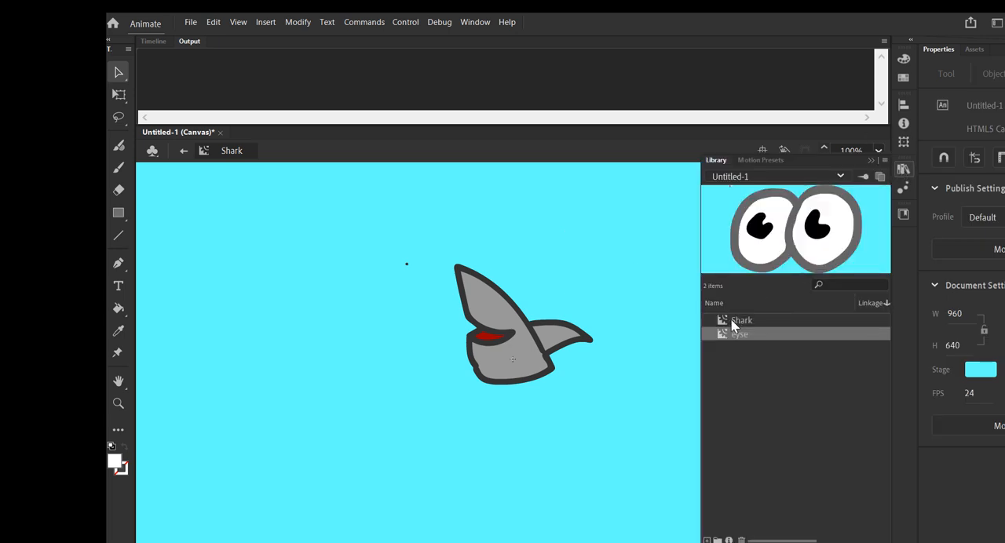
pyautogui.moveTo(502, 300); pyautogui.dragTo(502, 301)
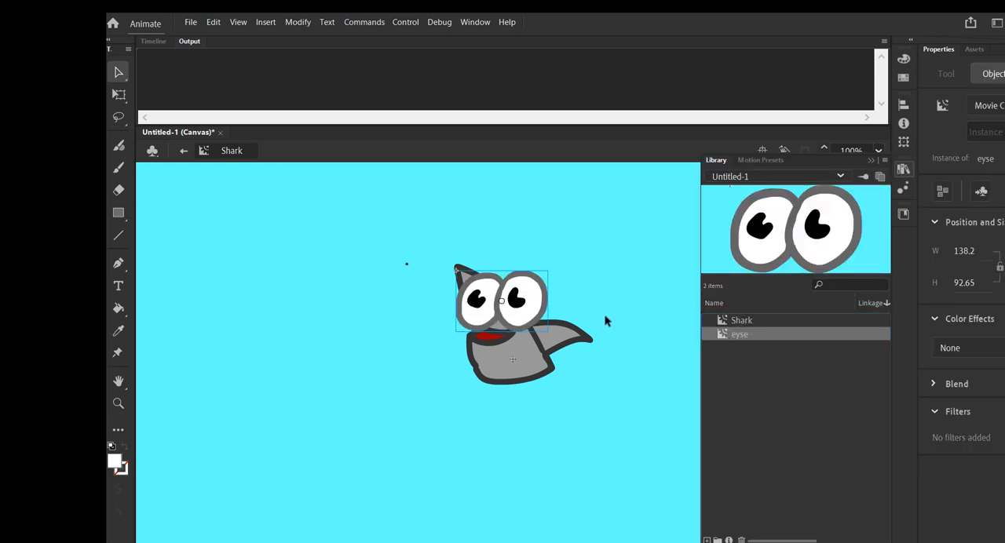
pyautogui.click(118, 92)
pyautogui.moveTo(456, 270); pyautogui.dragTo(522, 309)
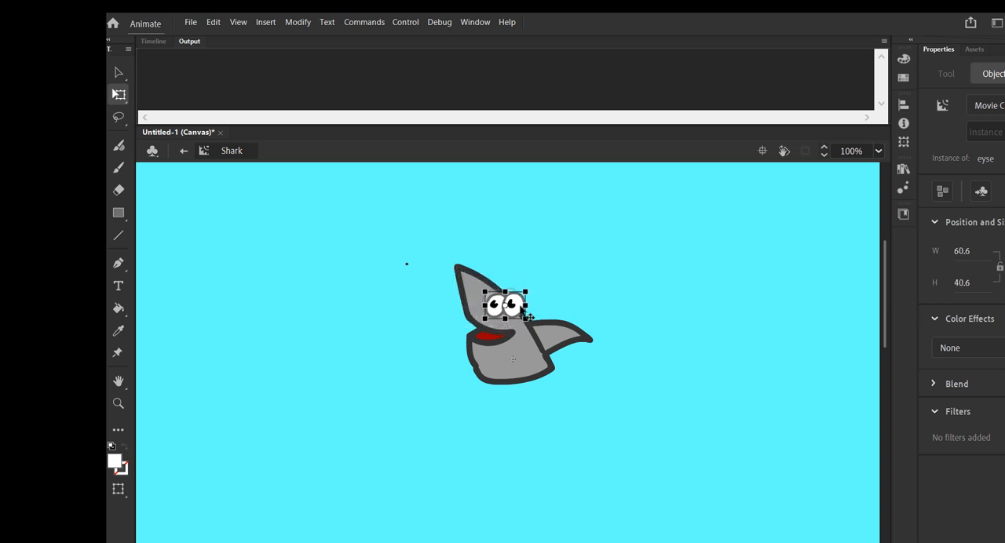
pyautogui.click(650, 340)
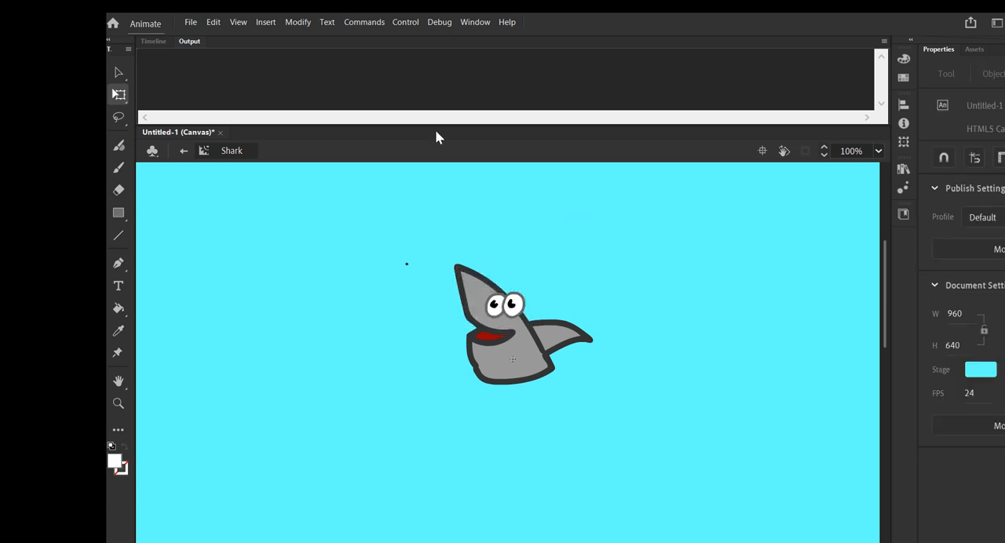
# Open the eyse symbol for editing and insert keyframes at frames 43, 45 and 47 on Layer_1.
pyautogui.click(904, 172)
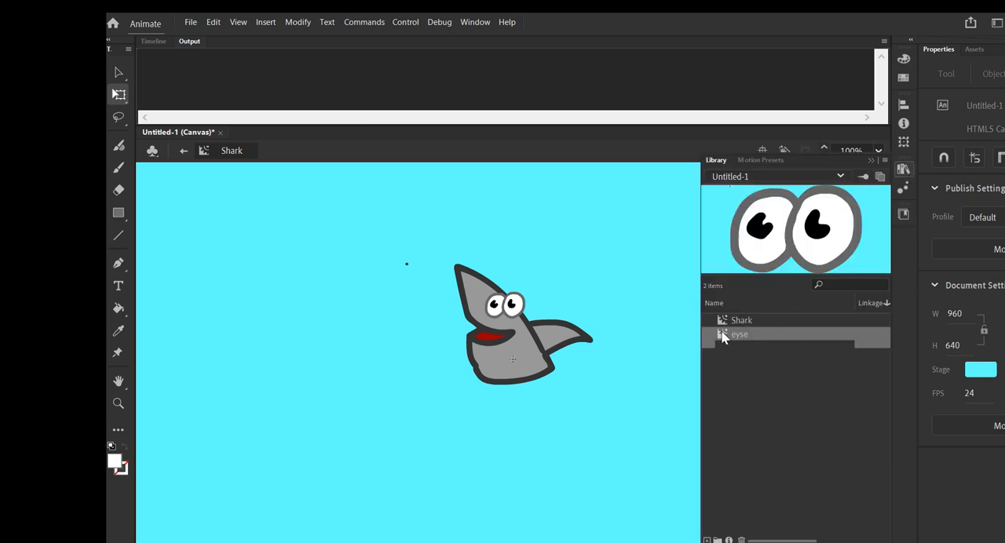
pyautogui.doubleClick(723, 335)
pyautogui.click(149, 41)
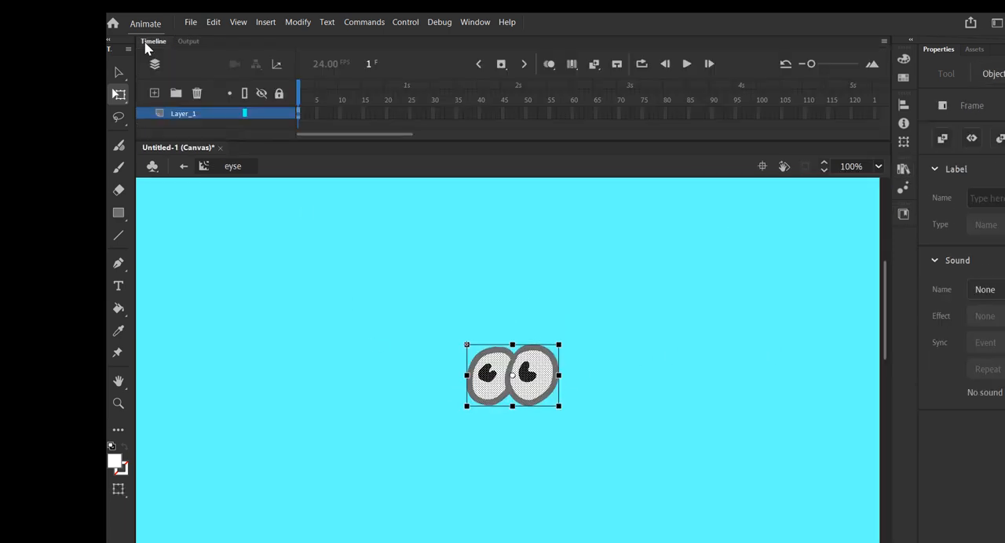
pyautogui.click(485, 131)
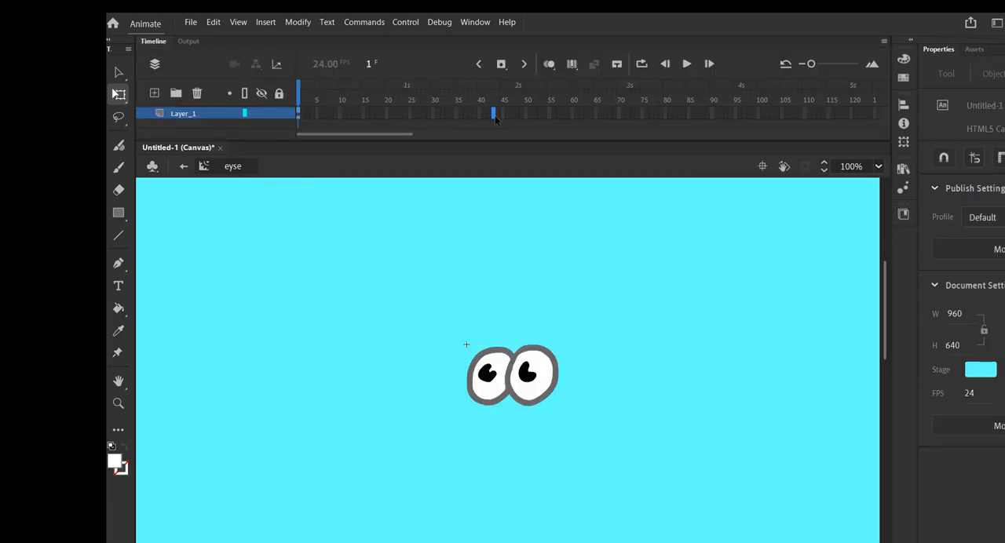
pyautogui.press('F6')
pyautogui.click(502, 117)
pyautogui.press('F6')
pyautogui.click(512, 117)
pyautogui.press('F6')
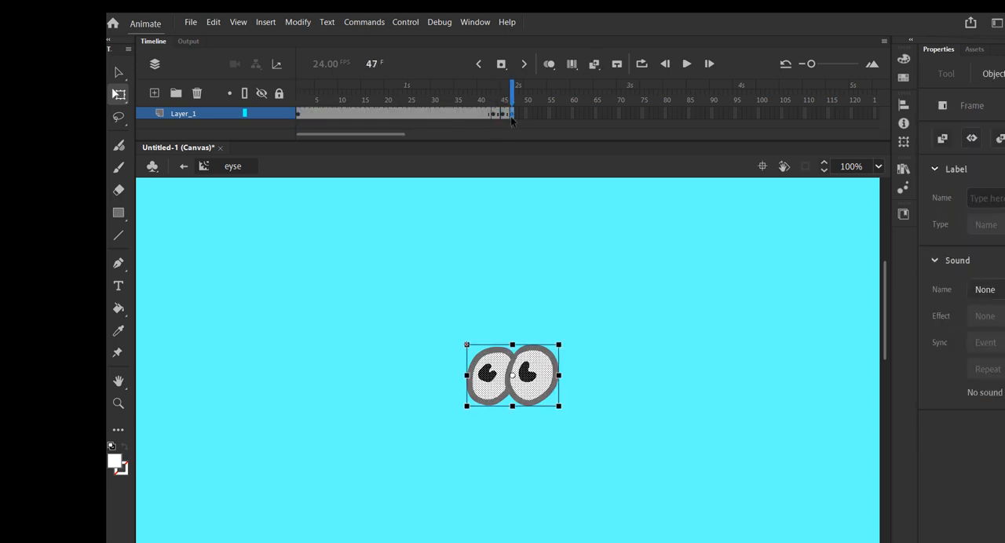
# Insert keyframes for a second blink at frames 74, 76 and 78.
pyautogui.click(638, 117)
pyautogui.press('F6')
pyautogui.click(647, 117)
pyautogui.press('F6')
pyautogui.click(656, 117)
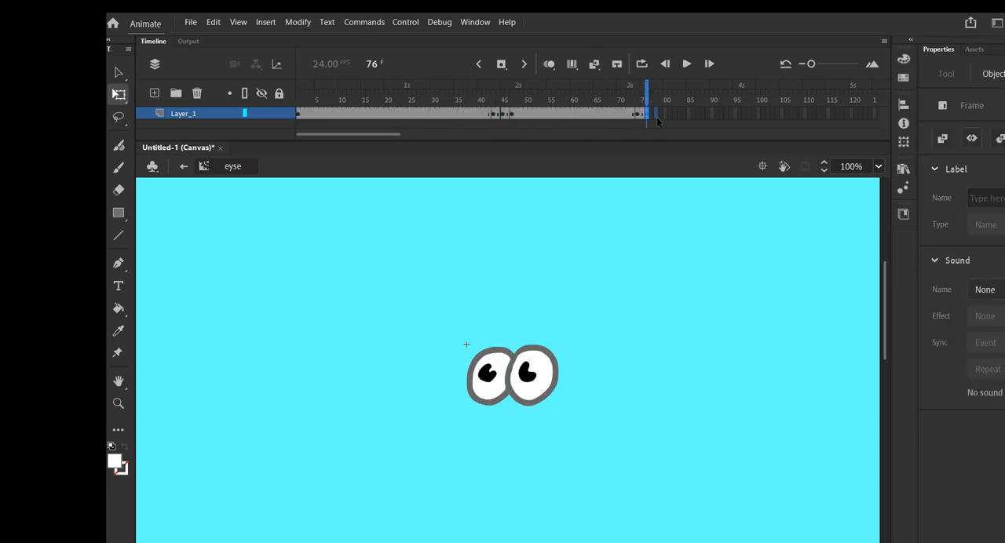
pyautogui.press('F6')
# Insert keyframes for a third blink at frames 92, 94 and 97, plus a closing keyframe at frame 122.
pyautogui.click(712, 117)
pyautogui.press('F6')
pyautogui.click(722, 117)
pyautogui.press('F6')
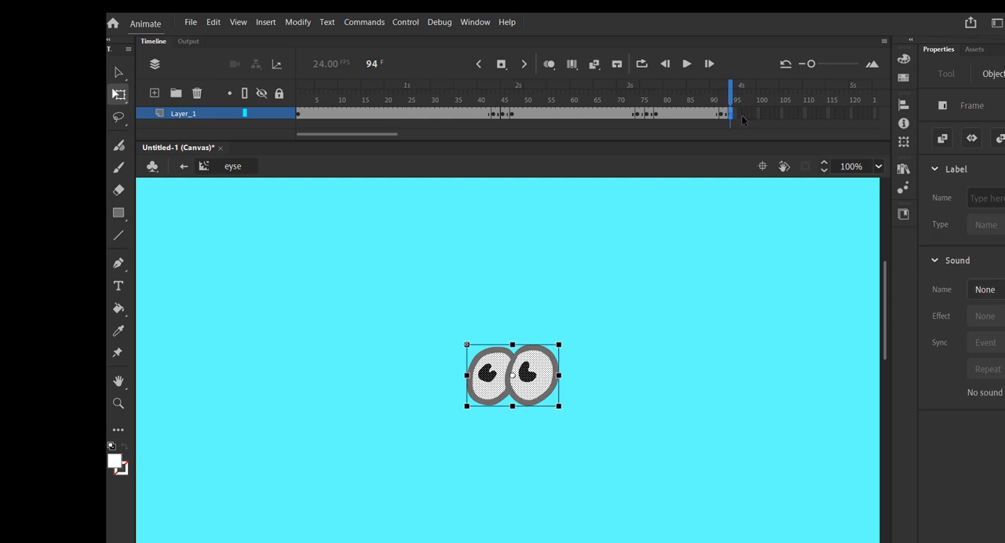
pyautogui.click(731, 117)
pyautogui.click(743, 117)
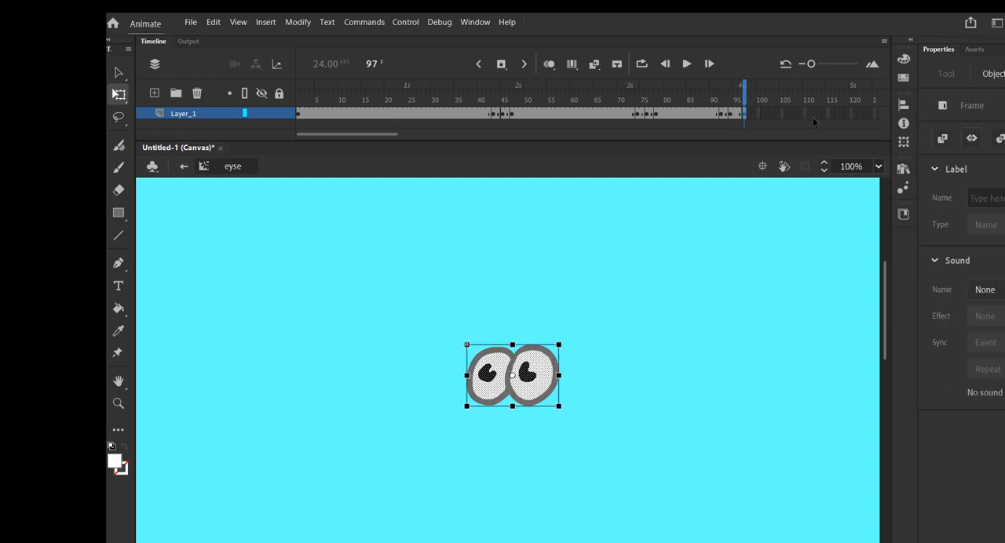
pyautogui.click(859, 114)
pyautogui.press('F6')
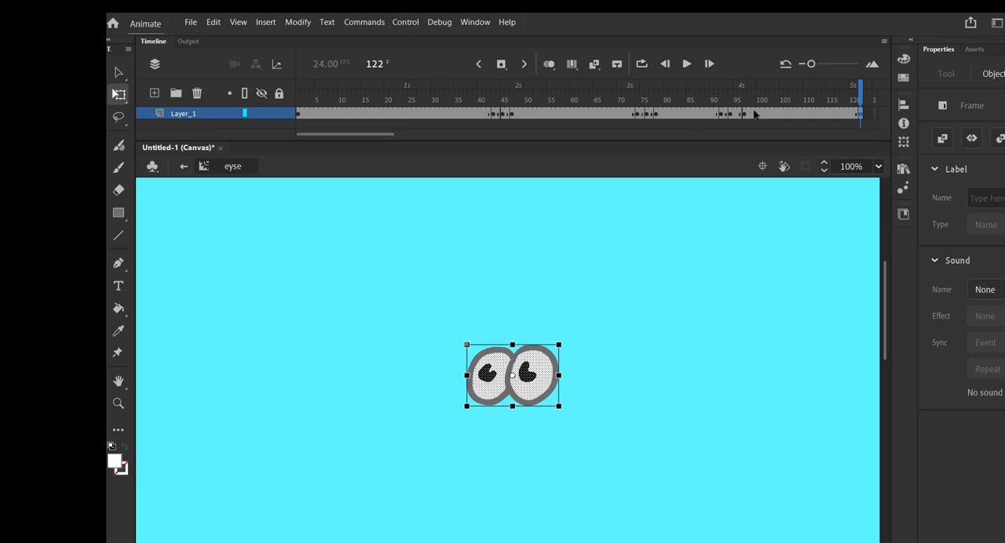
# Squash the eyes vertically to a height of about 8 on the middle blink keyframes at frames 45, 76 and 94.
pyautogui.click(505, 116)
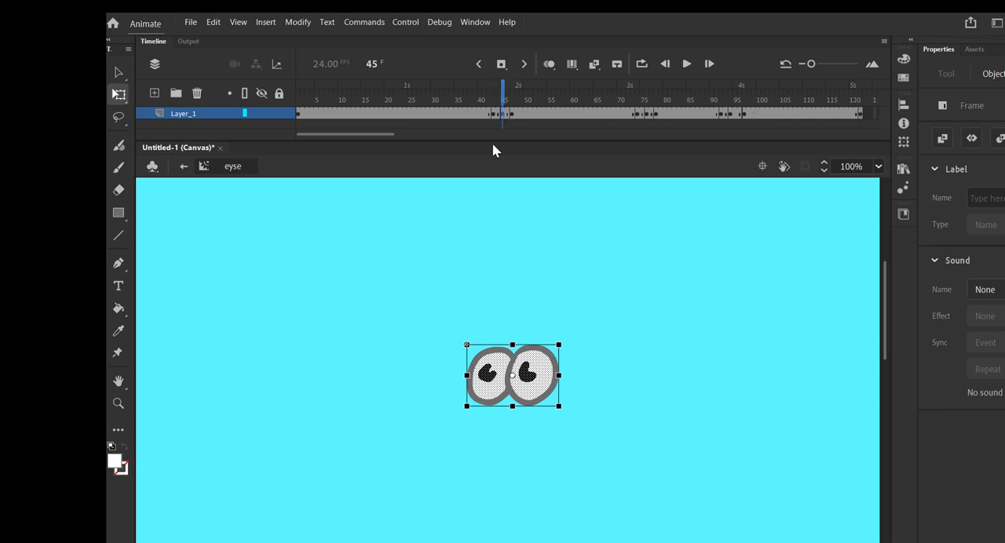
pyautogui.moveTo(513, 343); pyautogui.dragTo(513, 372)
pyautogui.click(644, 115)
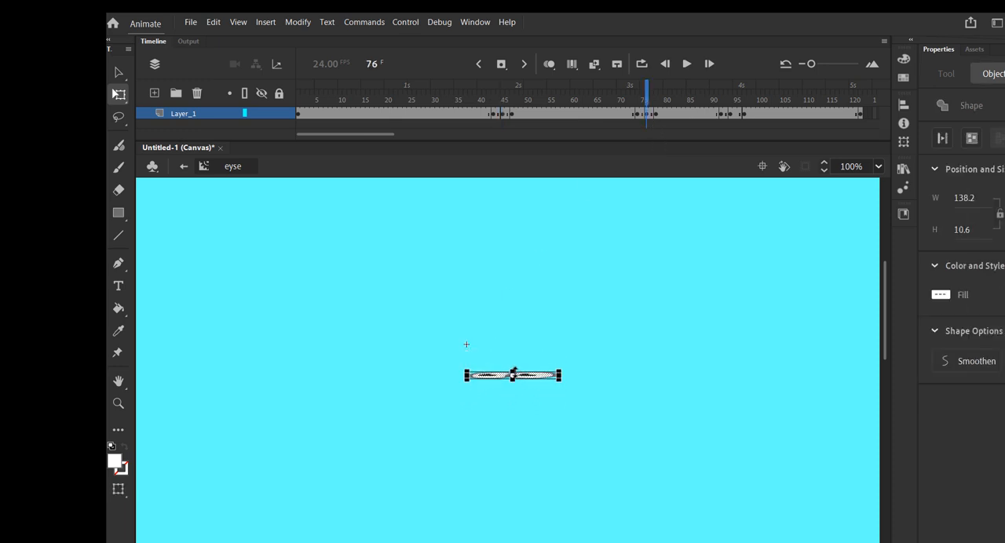
pyautogui.click(732, 116)
pyautogui.moveTo(513, 344); pyautogui.dragTo(513, 373)
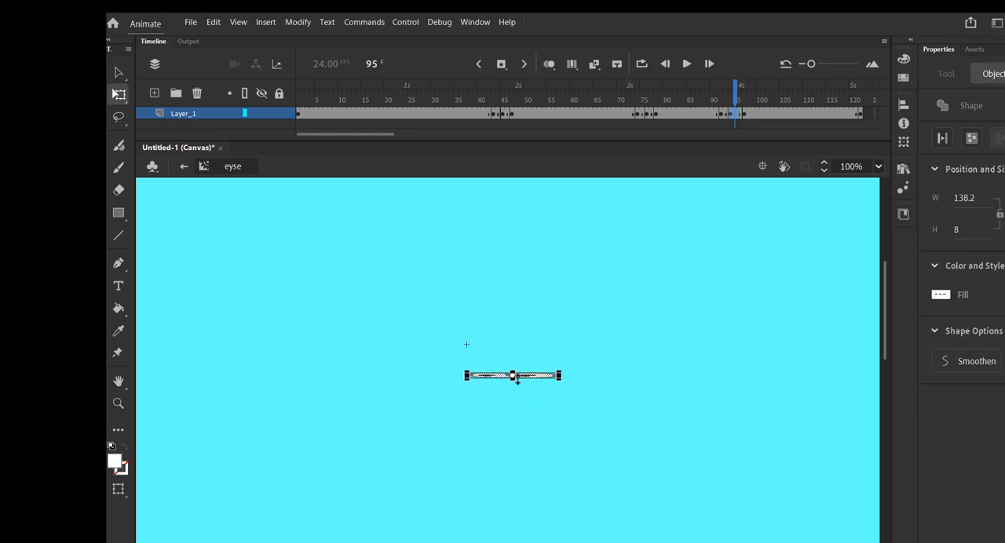
# Leave the eyse symbol, inspect the Shark symbol from the library, and return to Scene 1.
pyautogui.click(181, 167)
pyautogui.click(904, 169)
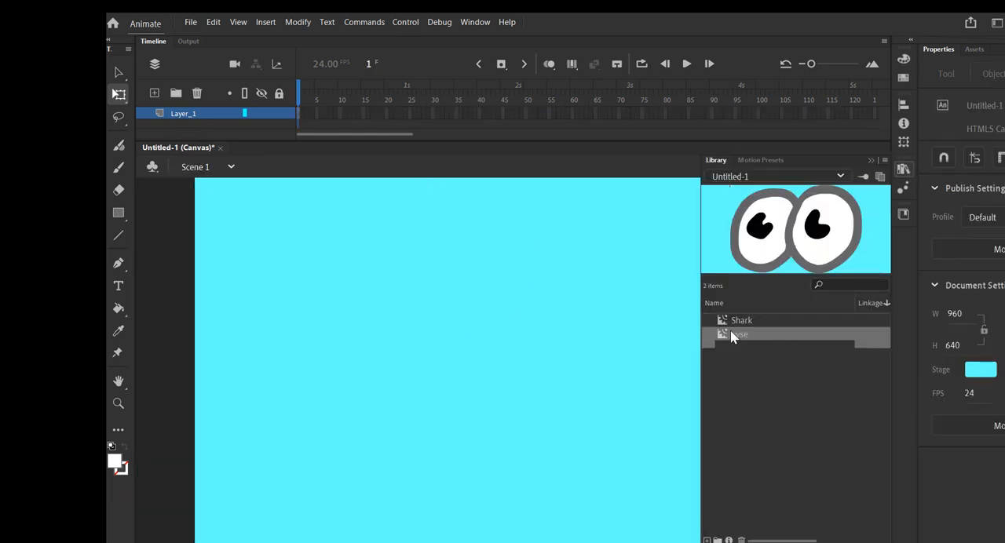
pyautogui.doubleClick(724, 322)
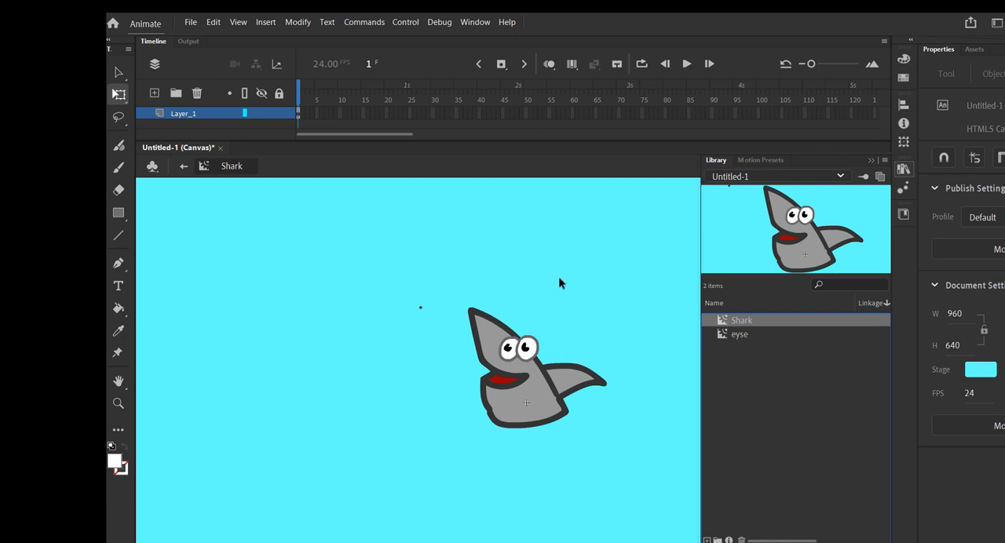
pyautogui.click(185, 166)
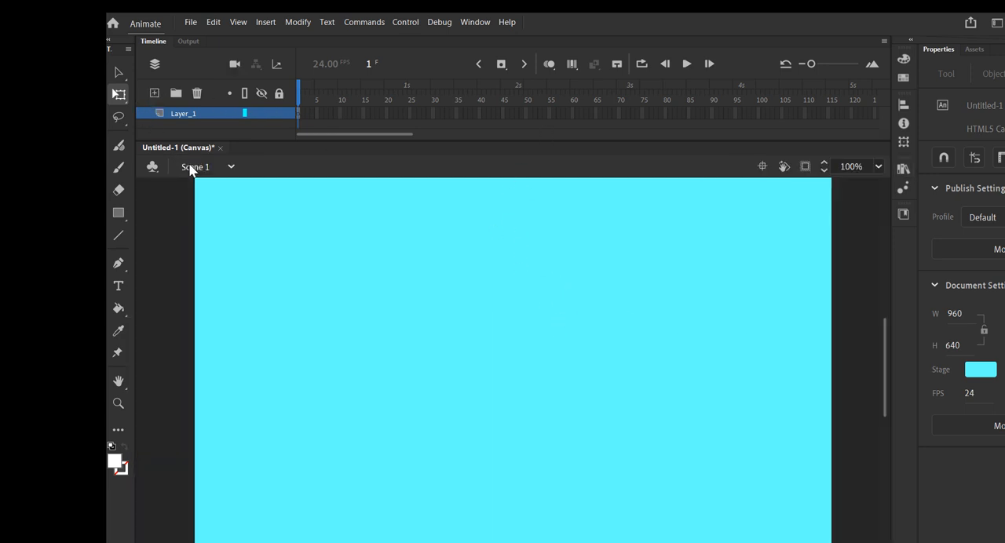
# Place an instance of the Shark symbol on the Scene 1 stage and test the movie in the browser.
pyautogui.click(903, 169)
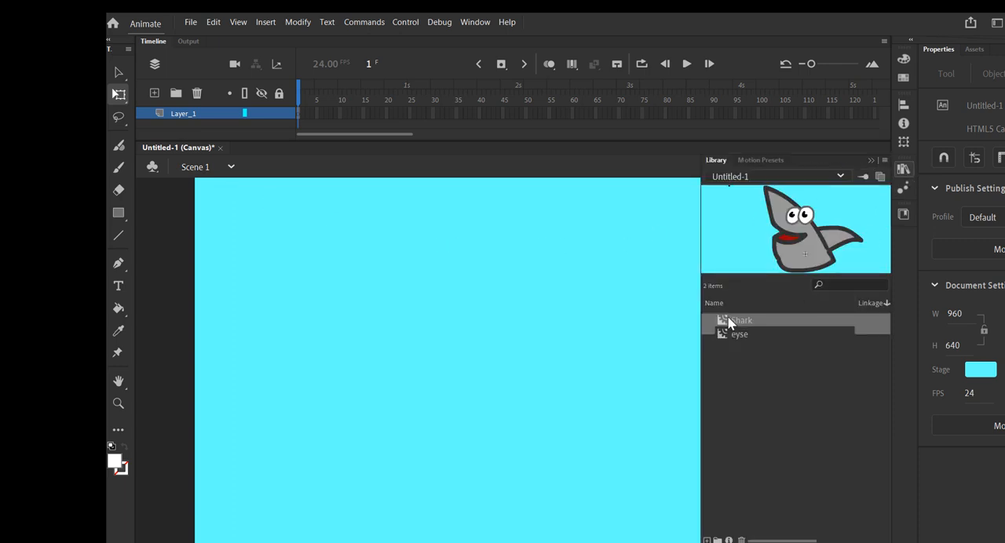
pyautogui.moveTo(728, 322); pyautogui.dragTo(489, 363)
pyautogui.hotkey('ctrl', 'Return')
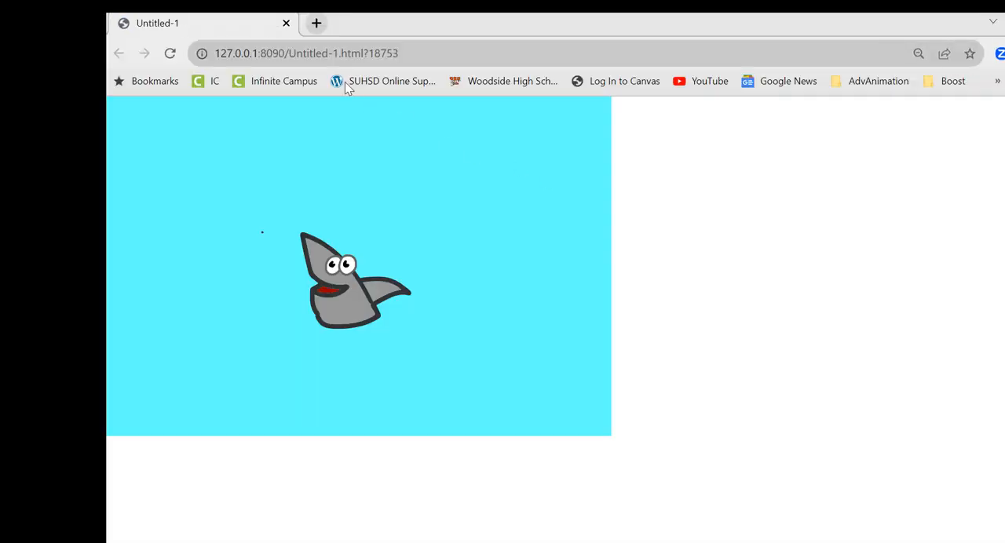
pyautogui.click(285, 23)
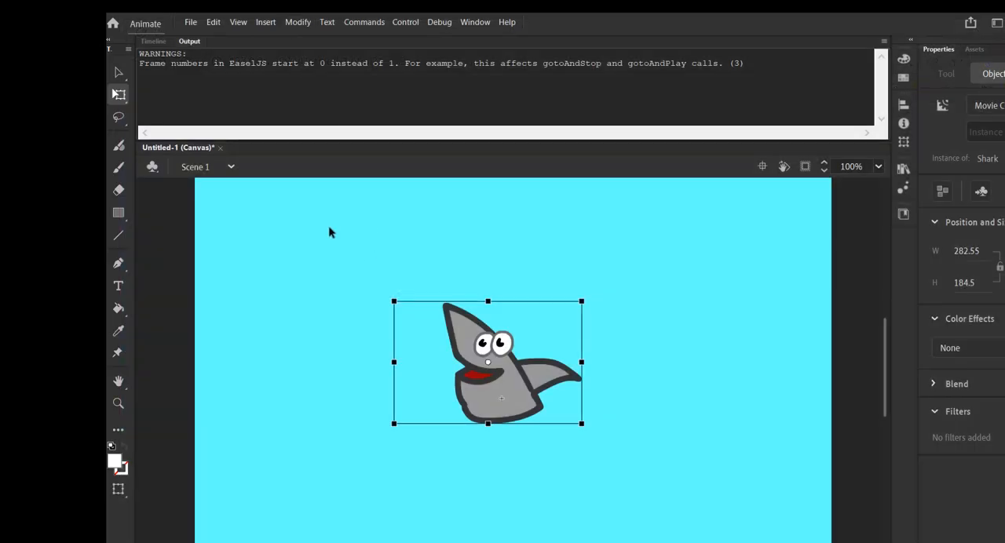
pyautogui.click(159, 42)
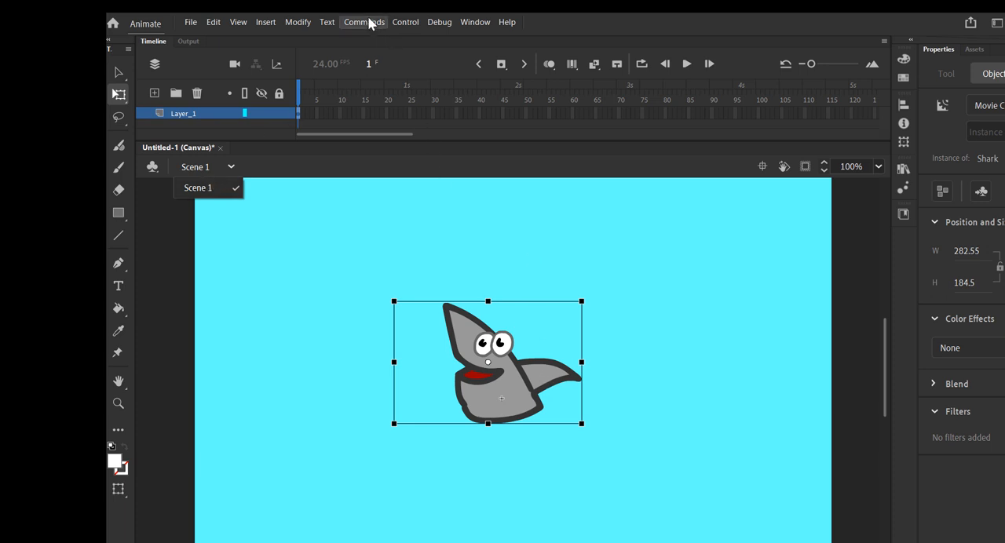
# Delete the Shark instance from the Scene 1 stage.
pyautogui.click(301, 370)
pyautogui.click(319, 358)
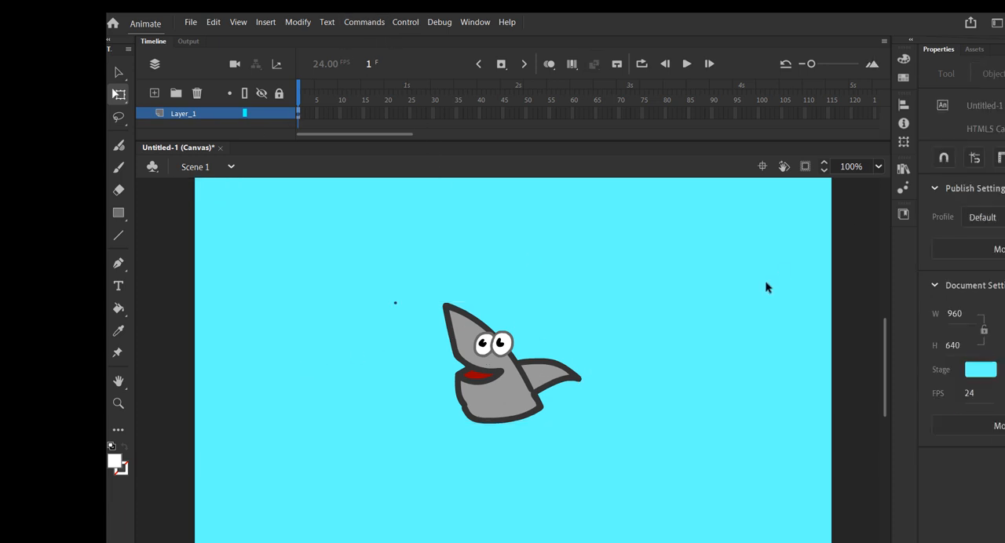
pyautogui.click(522, 397)
pyautogui.press('Delete')
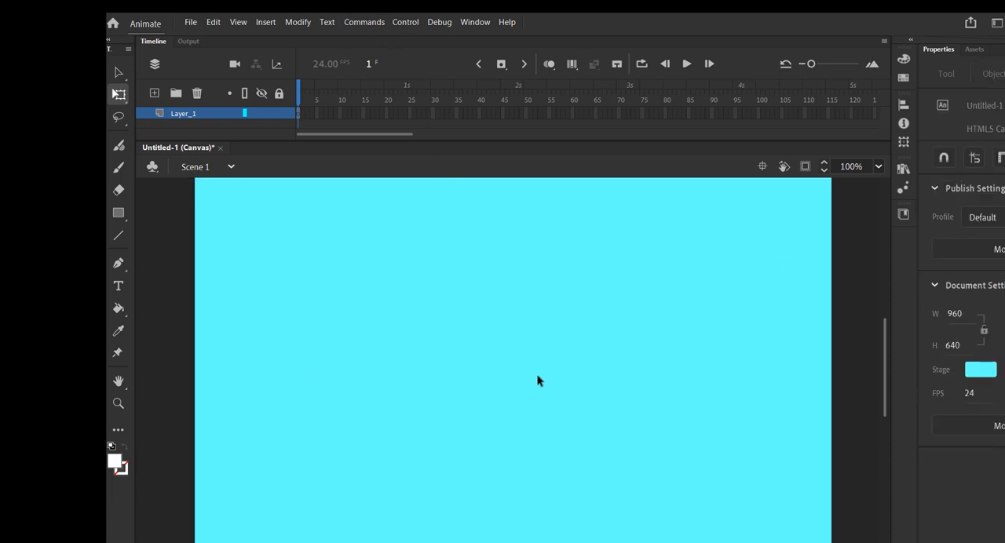
# Create a new movie clip symbol named Water.
pyautogui.click(267, 22)
pyautogui.click(278, 39)
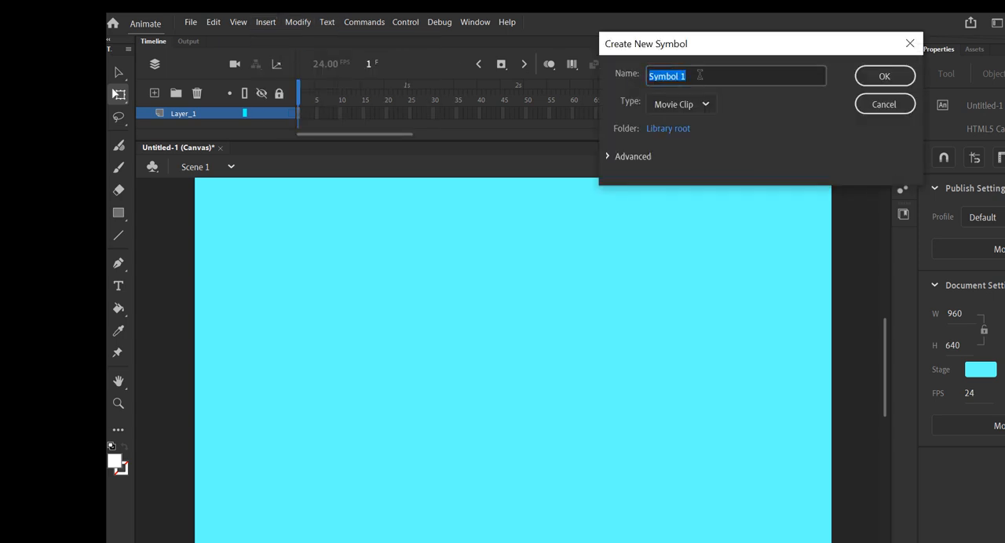
pyautogui.write('Water')
pyautogui.press('Return')
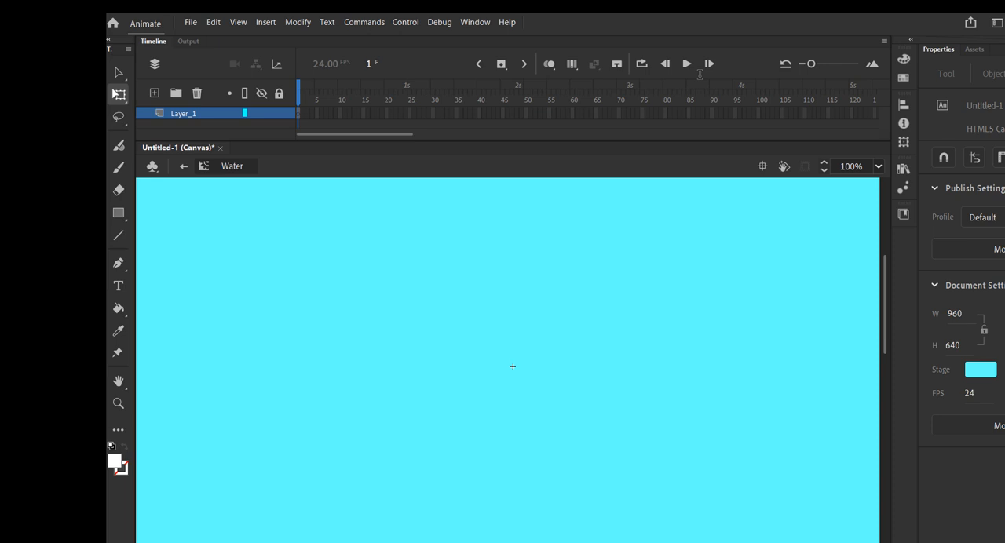
# Add two layers to the Water symbol and name the three layers w1, w2 and w3 in descending order.
pyautogui.click(154, 93)
pyautogui.click(154, 92)
pyautogui.moveTo(211, 139); pyautogui.dragTo(212, 172)
pyautogui.doubleClick(189, 115)
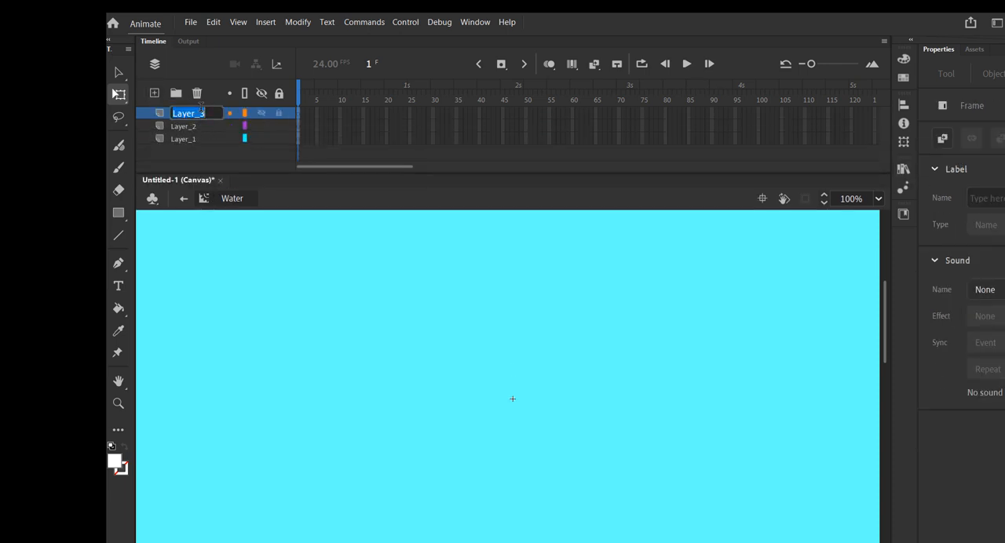
pyautogui.write('w1')
pyautogui.doubleClick(204, 126)
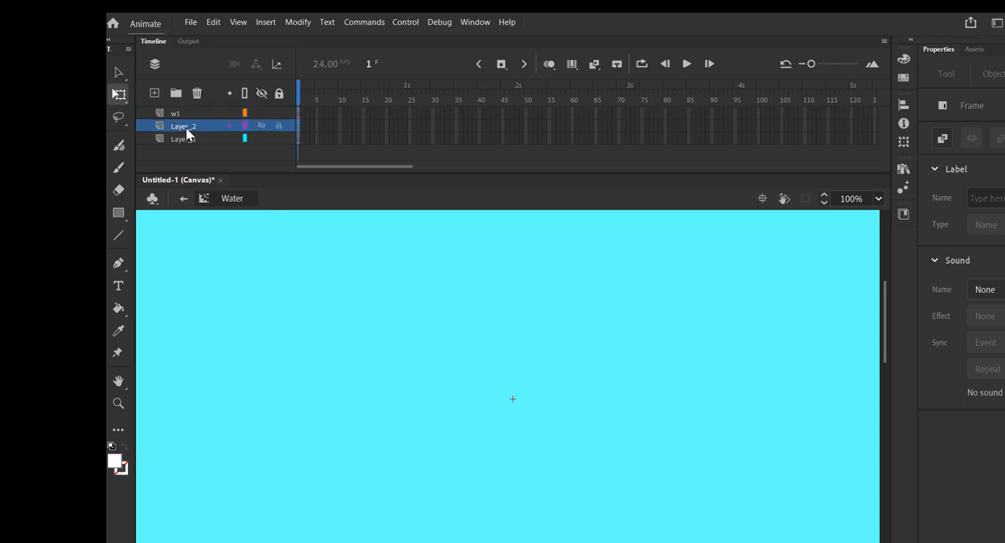
pyautogui.write('w2')
pyautogui.doubleClick(181, 140)
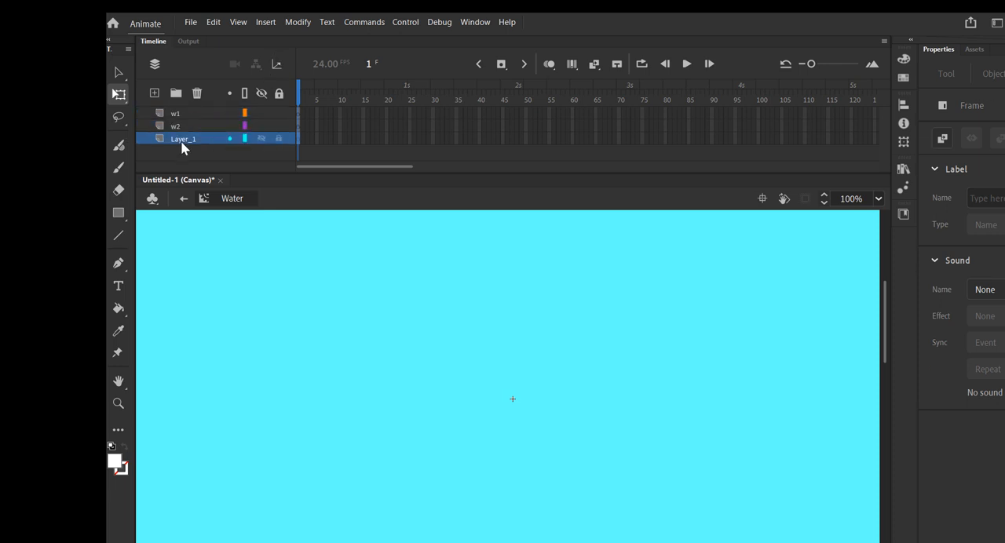
pyautogui.write('w3')
pyautogui.press('Return')
# Set the fill to #0066CC and draw a rectangle about 371 by 90 near the centre of the w1 layer.
pyautogui.click(118, 463)
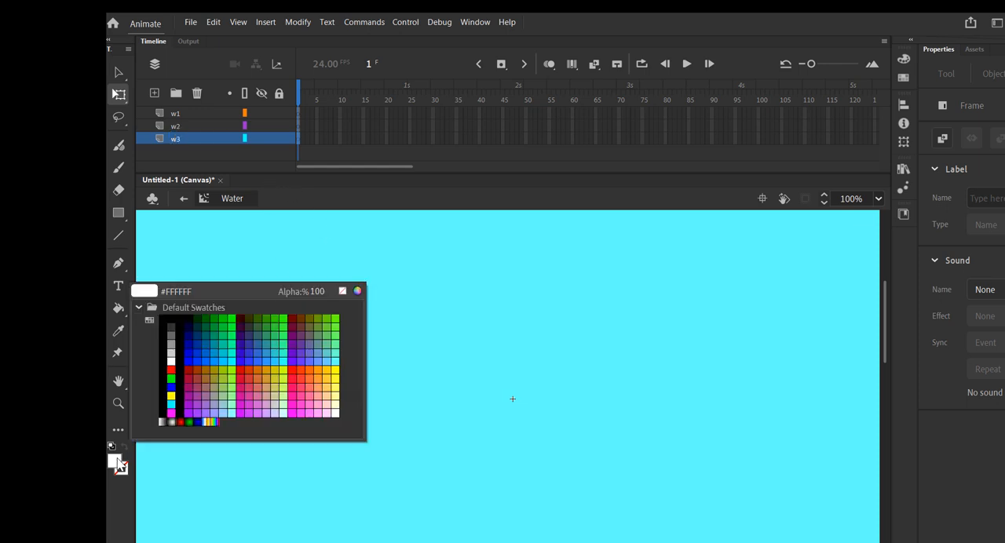
pyautogui.click(207, 348)
pyautogui.click(119, 213)
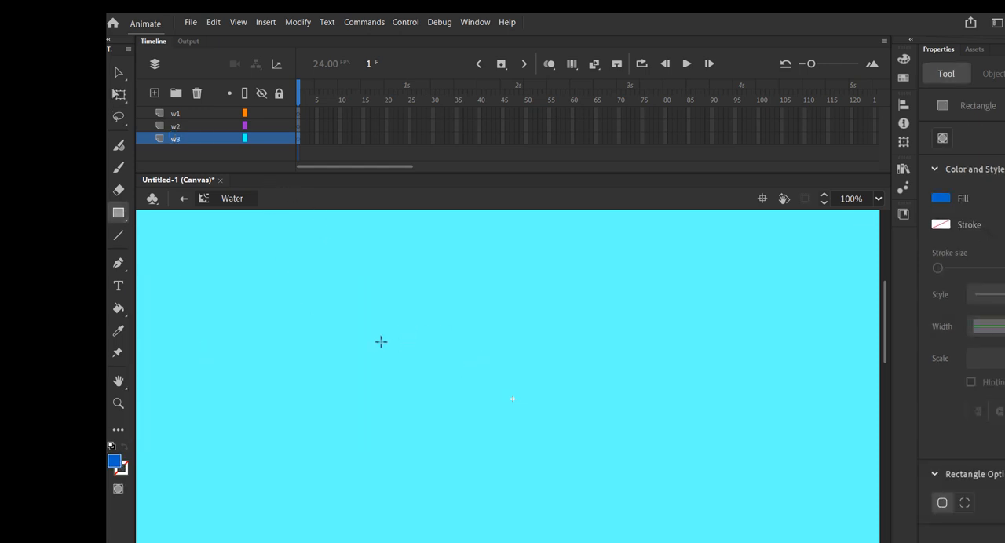
pyautogui.click(299, 118)
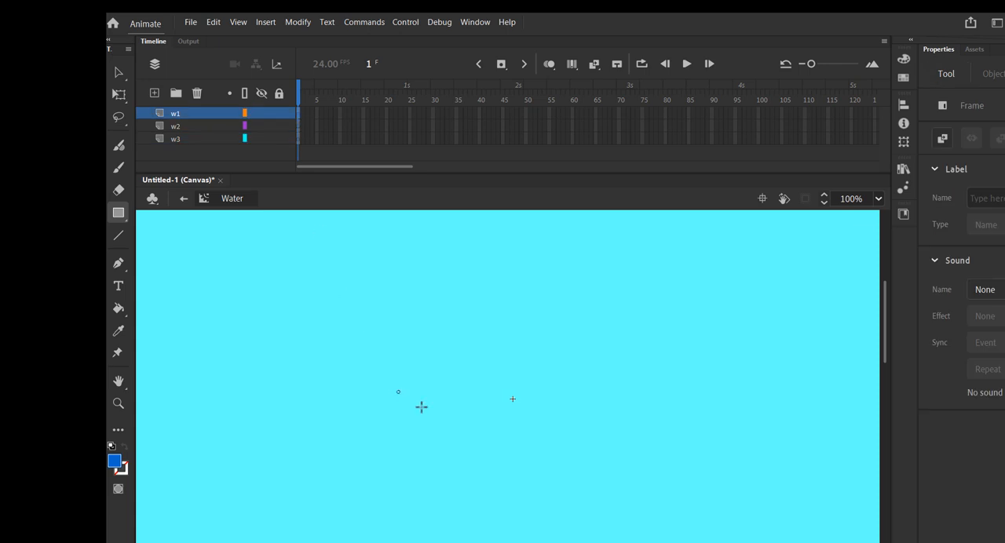
pyautogui.moveTo(397, 390); pyautogui.dragTo(643, 450)
# Recolor the w1 rectangle with a light blue fill using the Paint Bucket.
pyautogui.click(115, 463)
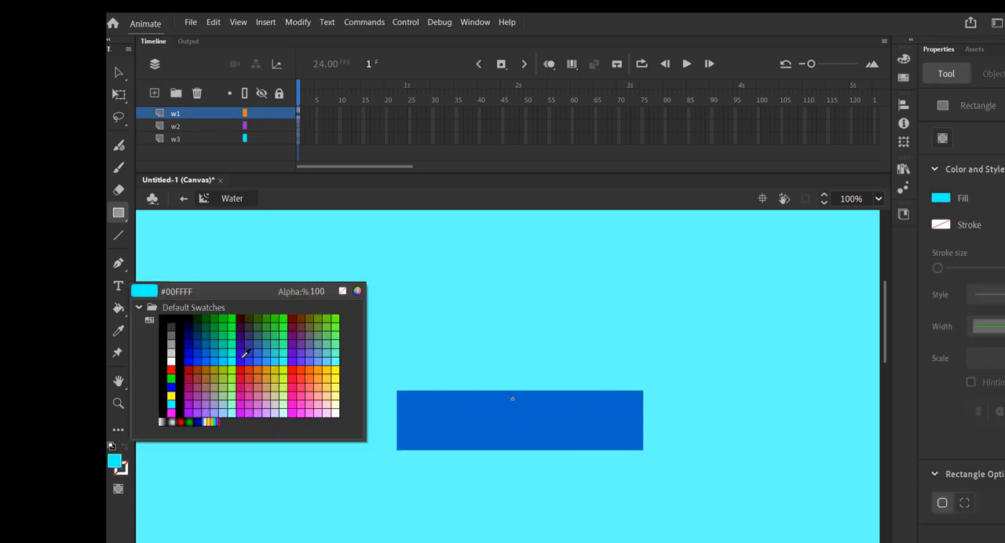
pyautogui.click(279, 349)
pyautogui.click(118, 308)
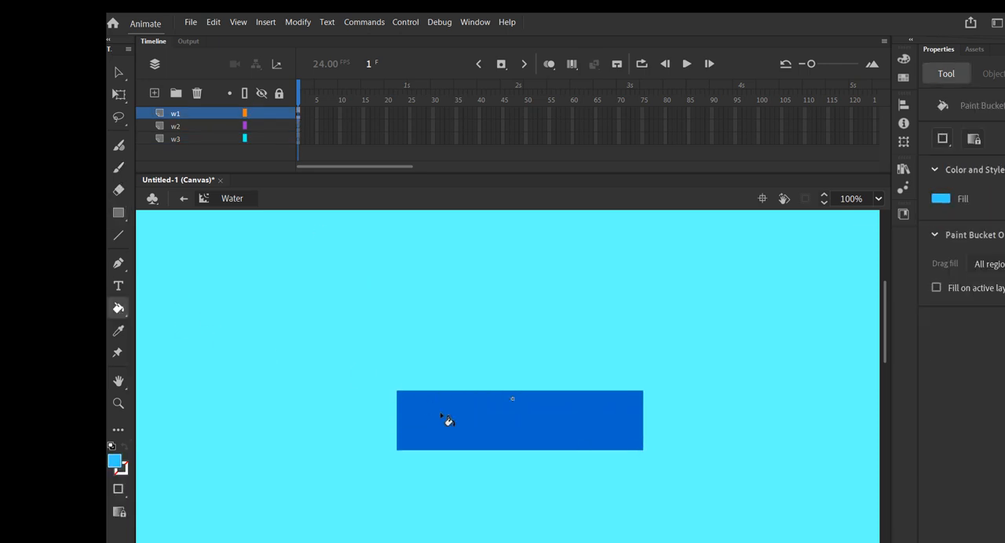
pyautogui.click(448, 420)
# Draw a second light blue rectangle about 377 by 81, transfer it from w1 to w2, and position it just above the first rectangle.
pyautogui.press('r')
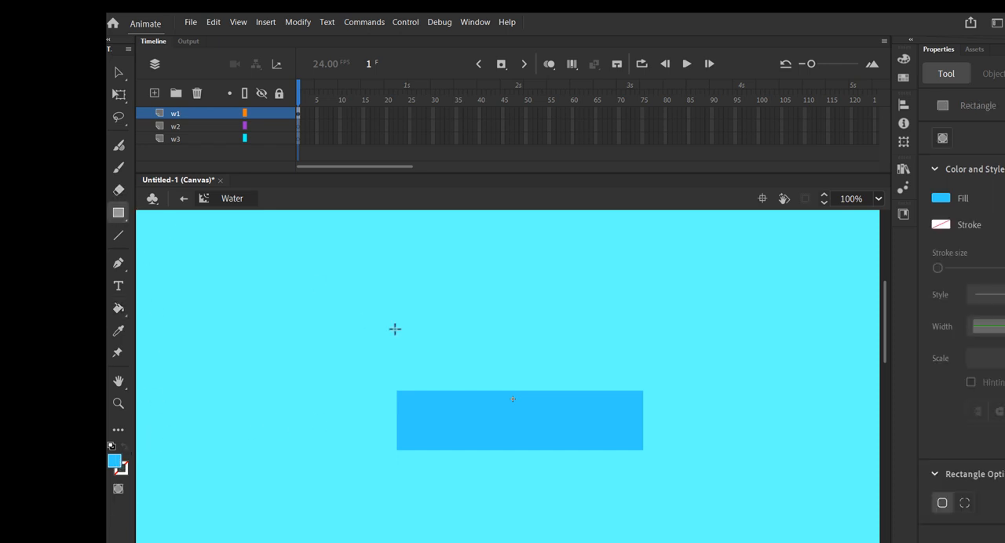
pyautogui.moveTo(395, 327); pyautogui.dragTo(644, 382)
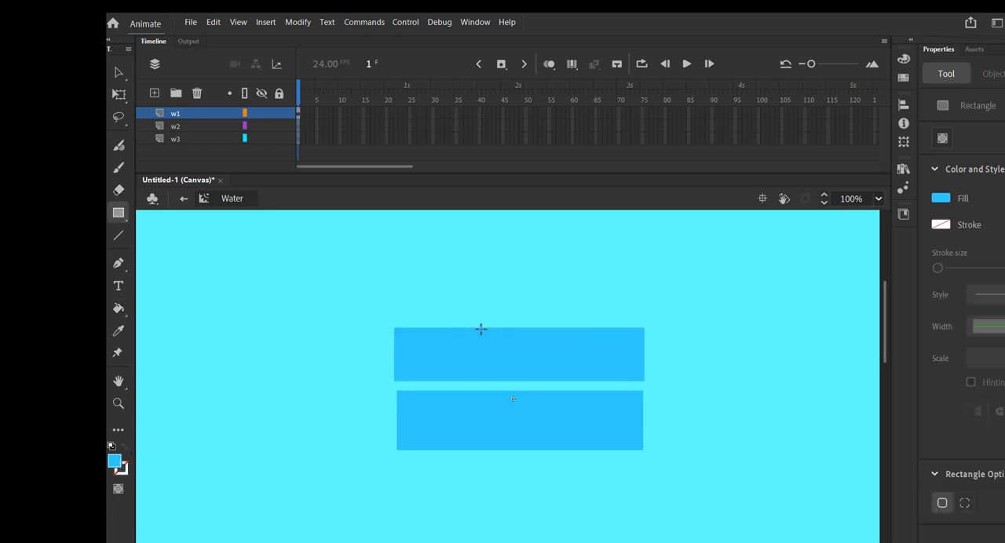
pyautogui.click(117, 73)
pyautogui.click(451, 357)
pyautogui.press('Delete')
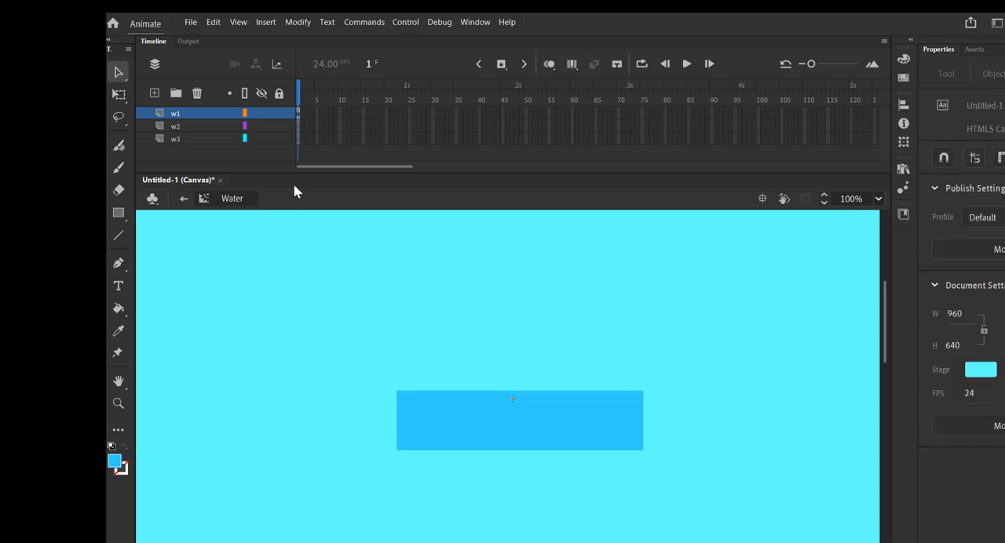
pyautogui.click(297, 126)
pyautogui.hotkey('ctrl', 'v')
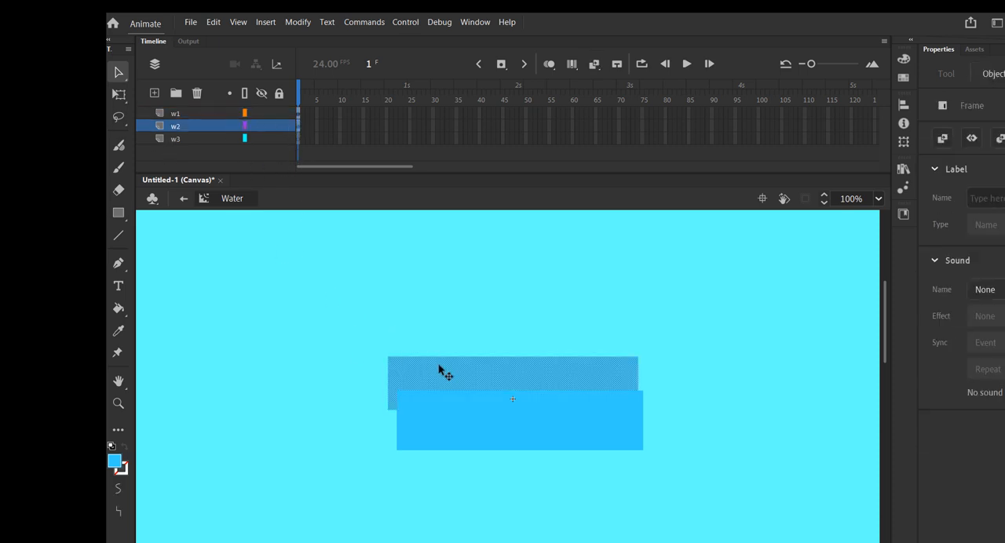
pyautogui.moveTo(443, 370); pyautogui.dragTo(452, 339)
# Draw a third light blue rectangle of similar size on the w3 layer, above the other two.
pyautogui.click(299, 141)
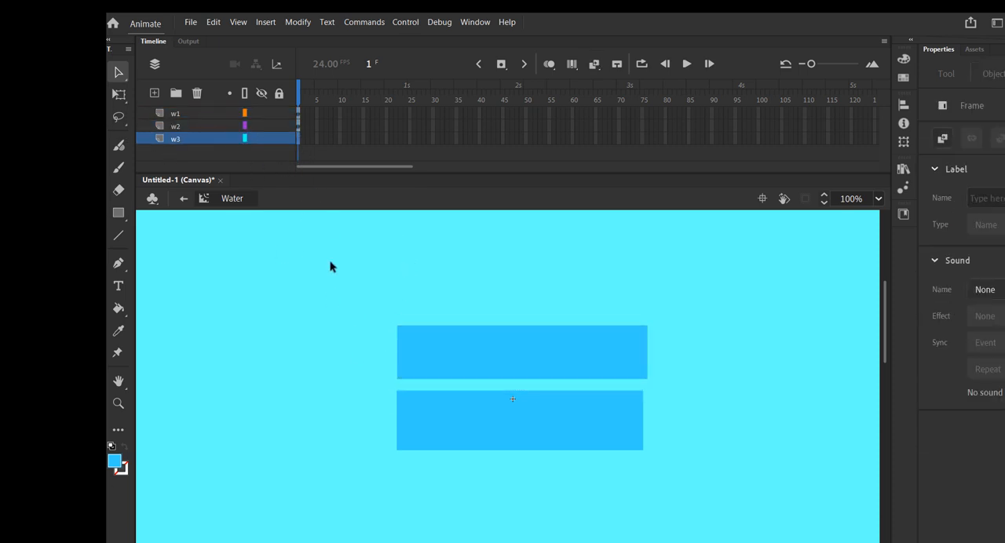
pyautogui.click(119, 213)
pyautogui.moveTo(391, 265)
pyautogui.mouseDown()
pyautogui.moveTo(482, 321)
pyautogui.moveTo(645, 304)
pyautogui.moveTo(648, 315)
pyautogui.mouseUp()
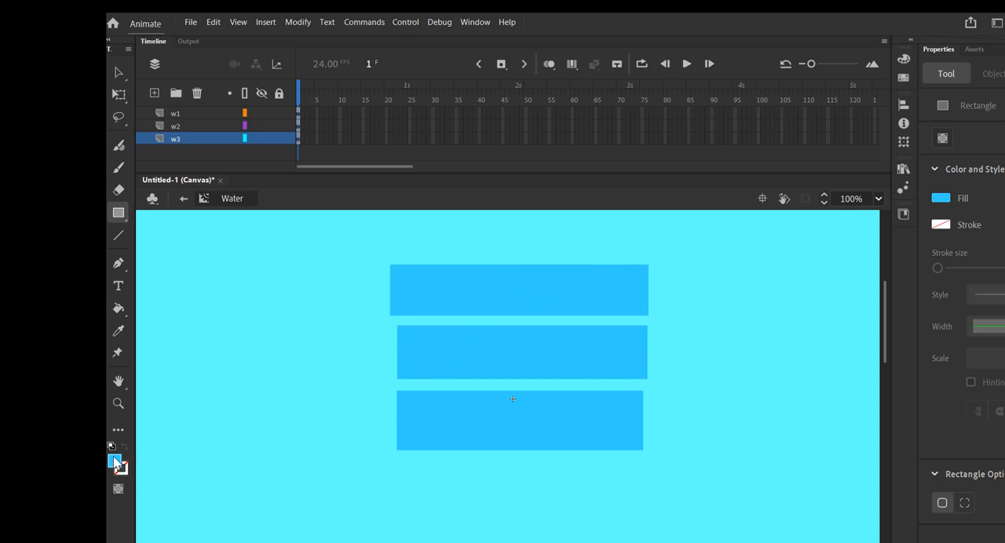
# Fill the middle rectangle on the w2 layer with a medium blue.
pyautogui.click(115, 463)
pyautogui.click(227, 356)
pyautogui.click(298, 126)
pyautogui.click(118, 308)
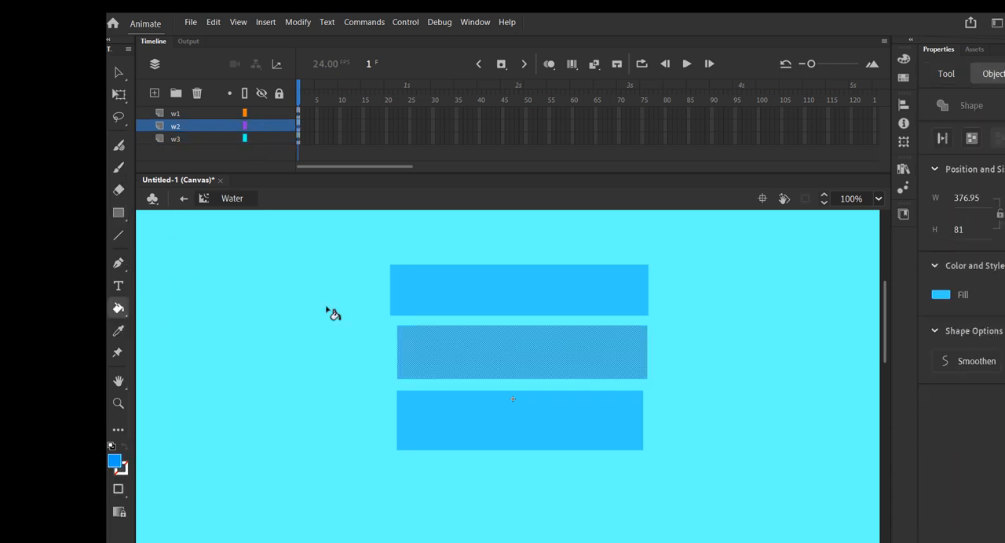
pyautogui.click(489, 359)
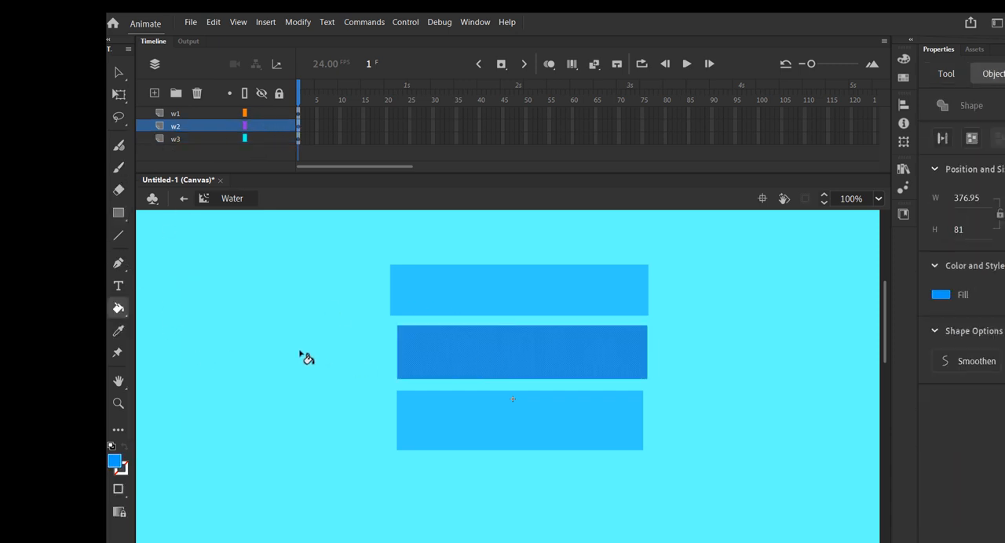
pyautogui.click(115, 464)
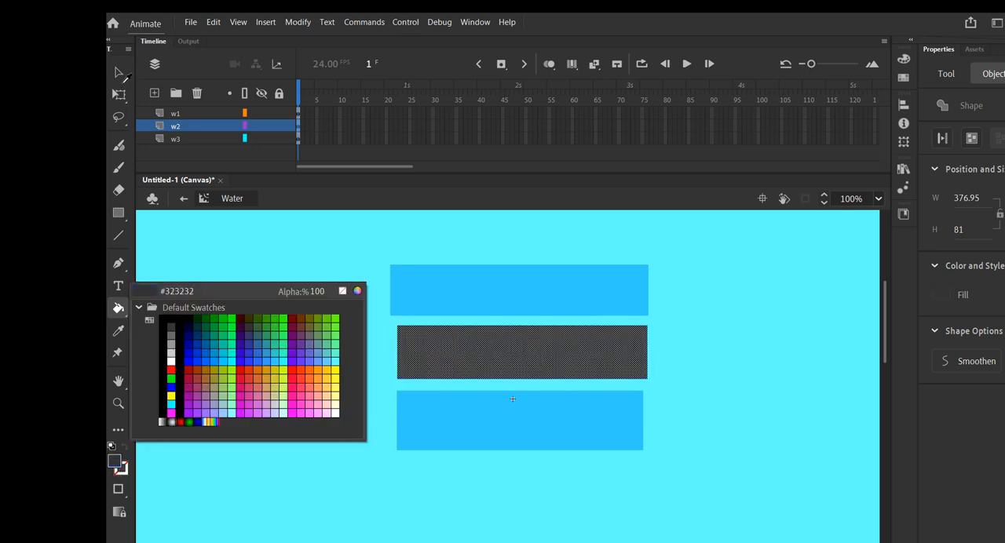
pyautogui.click(118, 72)
pyautogui.click(196, 213)
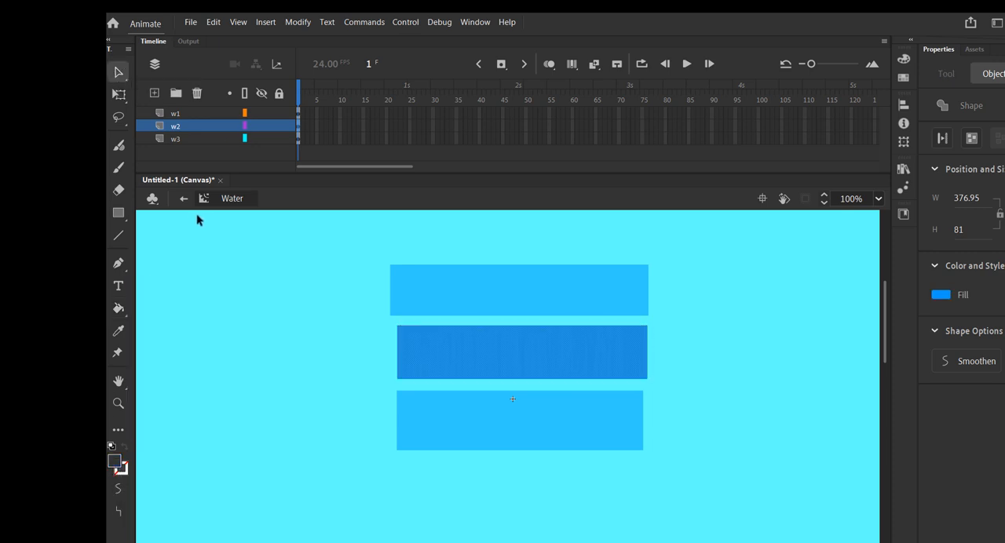
# Deselect the w2 rectangle and fill the lowest rectangle on the w1 layer with dark blue #0033CC.
pyautogui.click(257, 322)
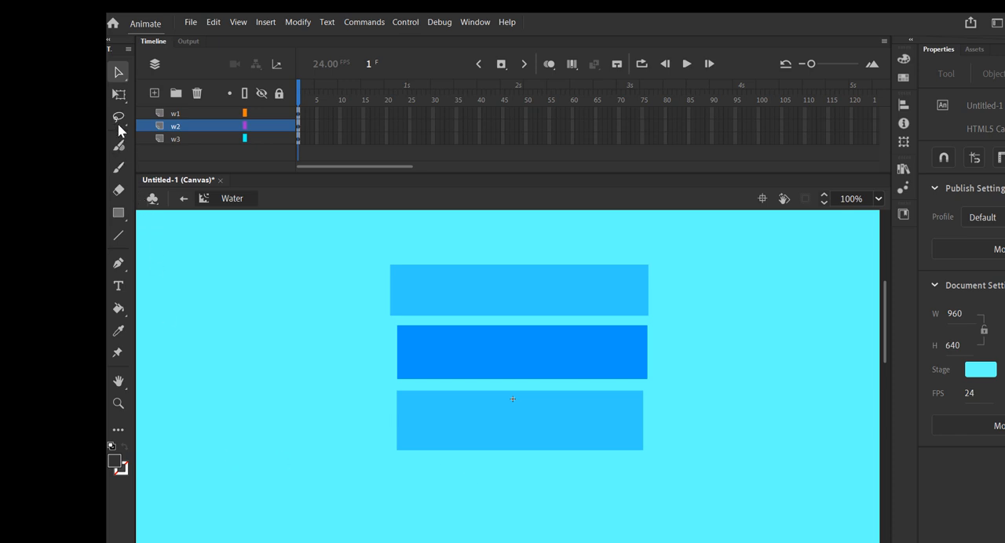
pyautogui.click(114, 465)
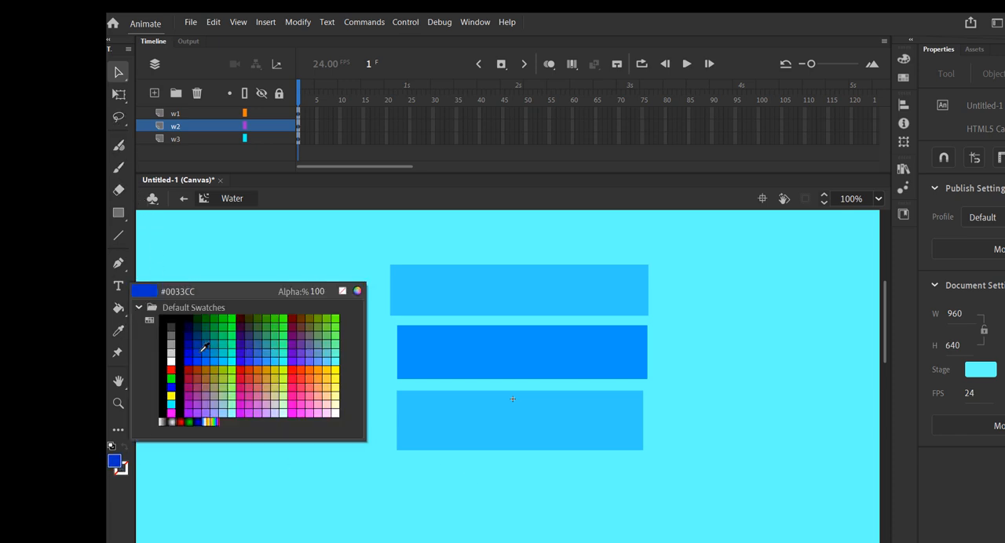
pyautogui.click(203, 348)
pyautogui.click(119, 308)
pyautogui.click(299, 115)
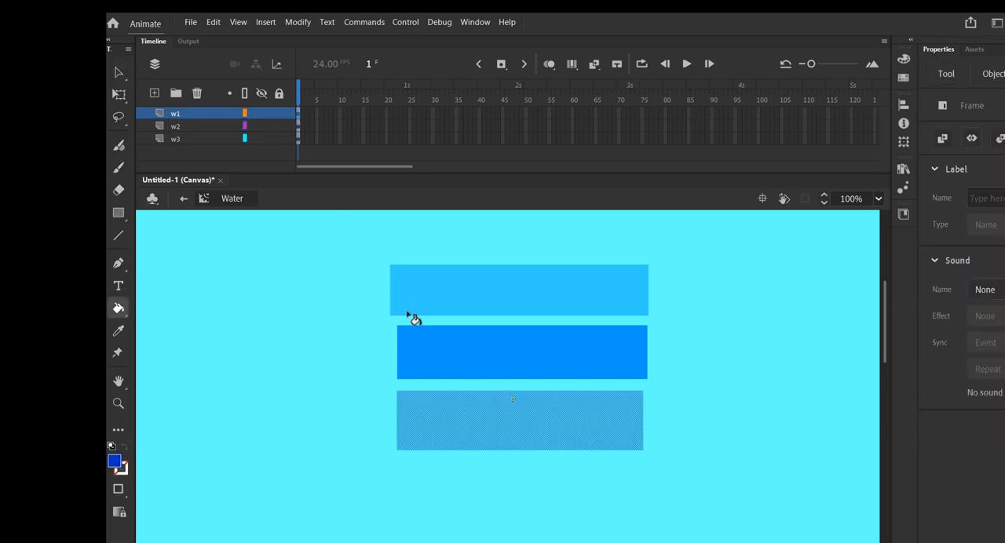
pyautogui.click(516, 418)
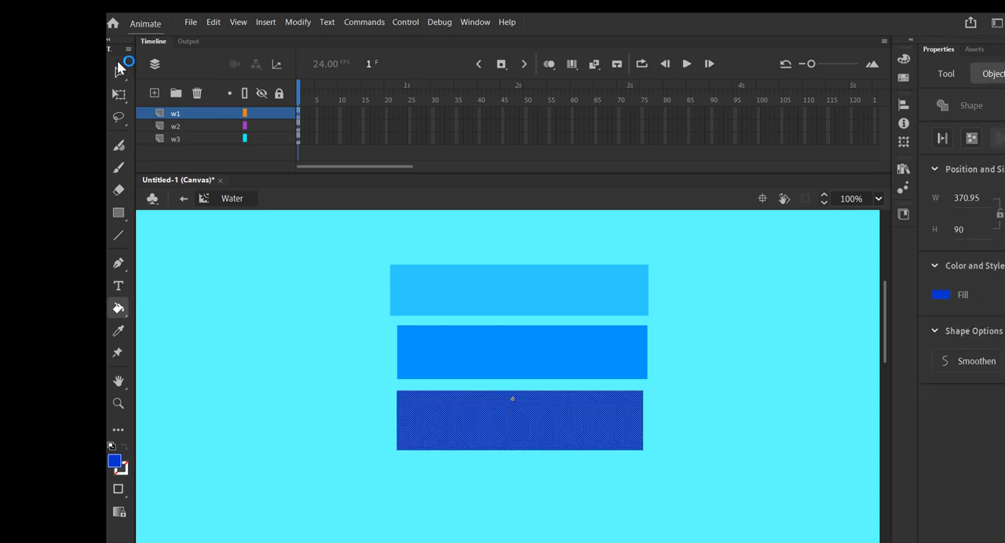
pyautogui.click(119, 72)
pyautogui.click(655, 441)
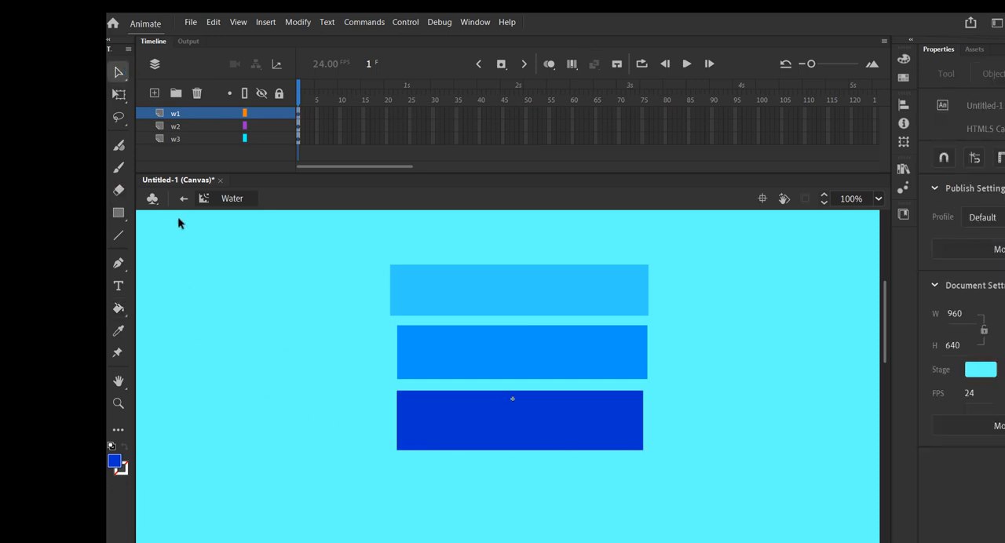
# Lock all three layers of the Water symbol and make w1 the active layer.
pyautogui.click(279, 93)
pyautogui.click(300, 114)
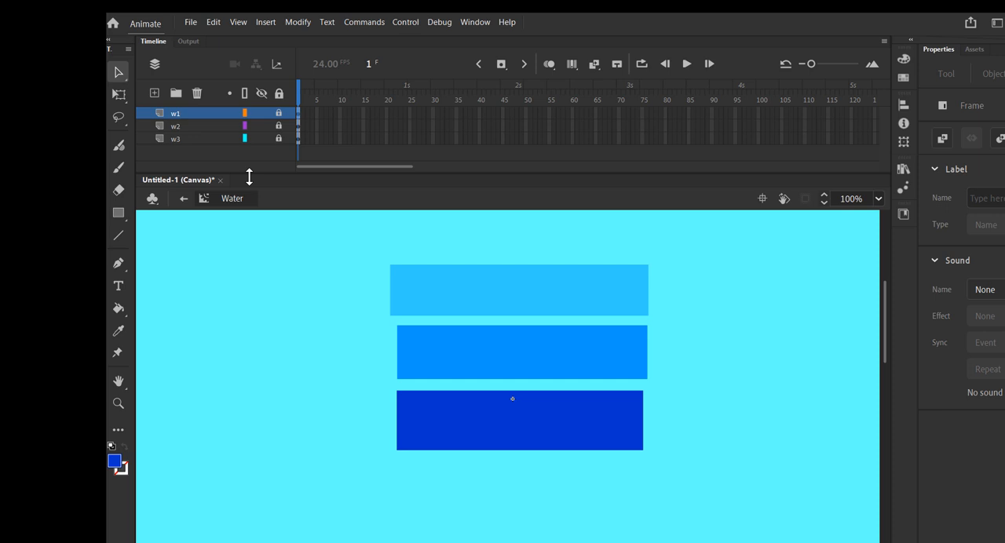
# Unlock the w1 layer and cut a freehand wavy upper edge into the dark blue rectangle with the Lasso tool.
pyautogui.click(278, 113)
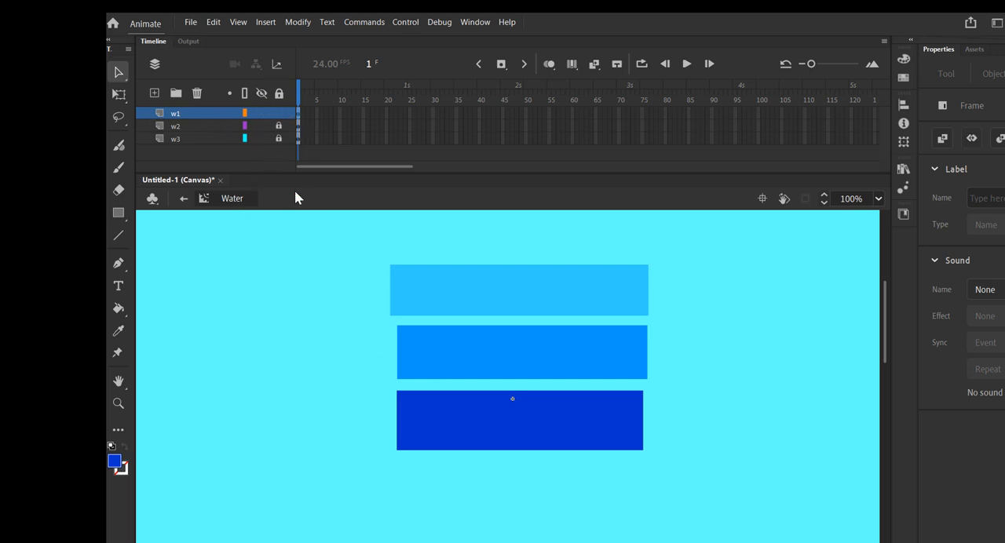
pyautogui.click(298, 114)
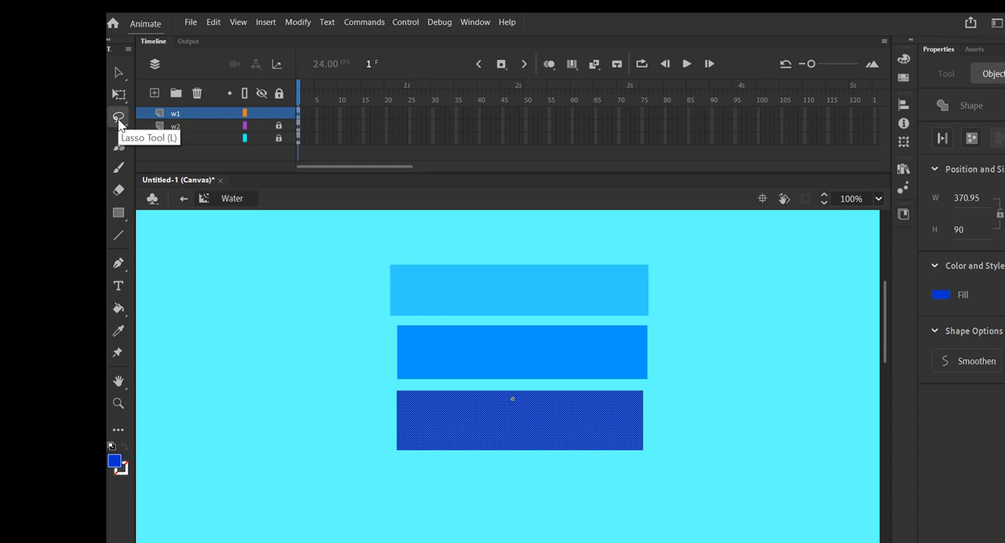
pyautogui.click(119, 118)
pyautogui.click(401, 385)
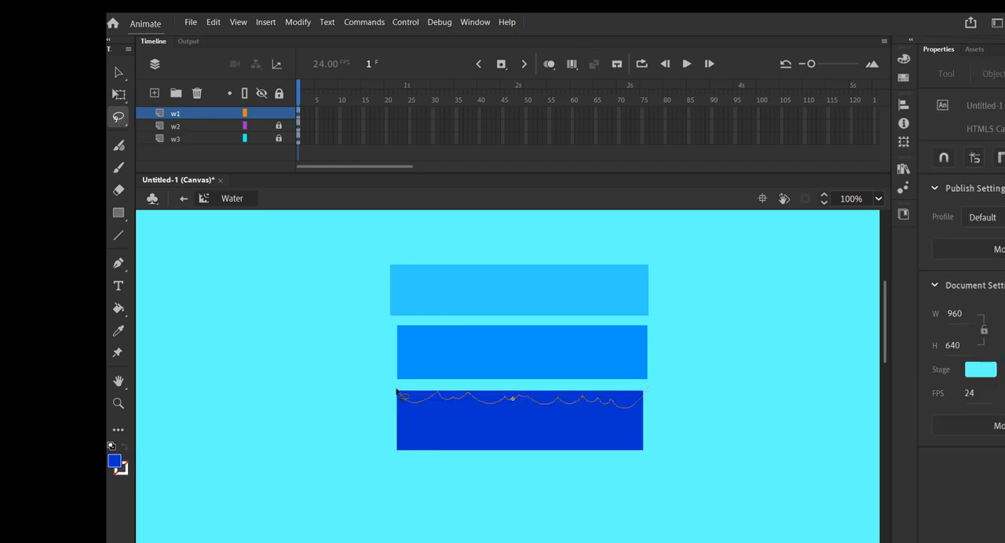
pyautogui.moveTo(396, 391)
pyautogui.mouseDown()
pyautogui.moveTo(486, 380)
pyautogui.moveTo(392, 391)
pyautogui.mouseUp()
pyautogui.press('Delete')
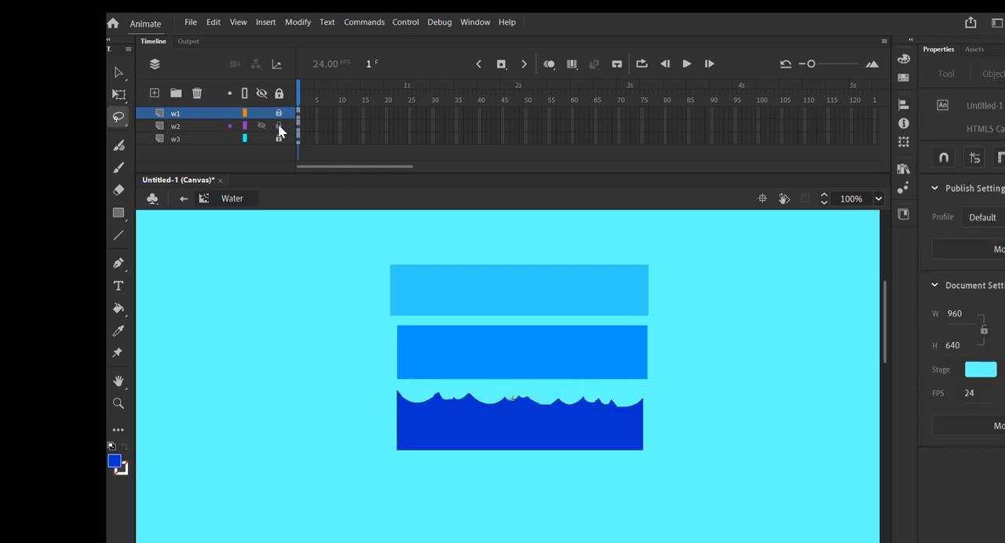
# Lasso and delete a wavy strip along the upper edge of the medium blue rectangle on the w2 layer.
pyautogui.click(297, 126)
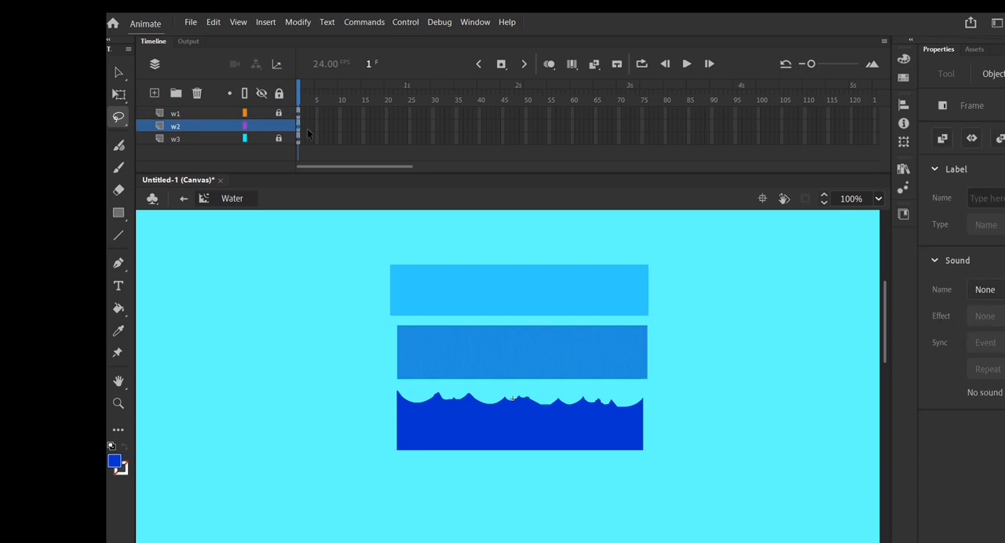
pyautogui.moveTo(392, 322)
pyautogui.mouseDown()
pyautogui.moveTo(497, 338)
pyautogui.moveTo(648, 323)
pyautogui.moveTo(392, 321)
pyautogui.moveTo(402, 352)
pyautogui.mouseUp()
pyautogui.press('Delete')
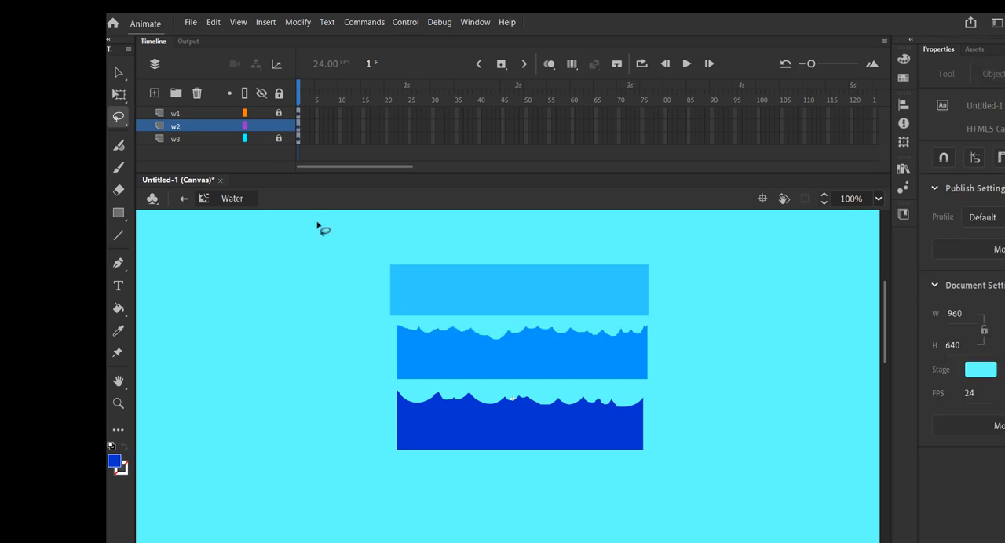
# Cut a wavy upper edge into the light blue rectangle on the w3 layer with the Lasso tool.
pyautogui.click(298, 139)
pyautogui.click(398, 272)
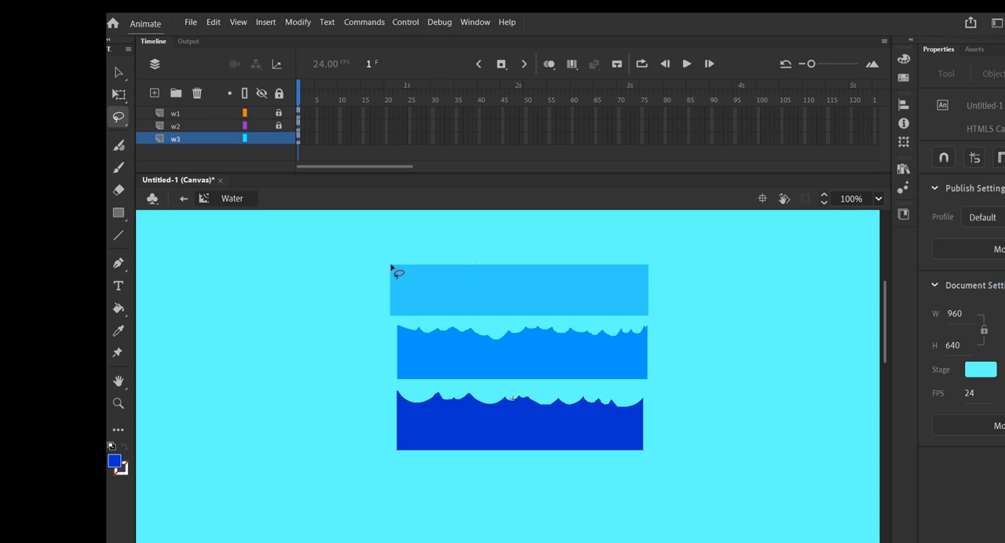
pyautogui.moveTo(391, 268); pyautogui.dragTo(359, 308)
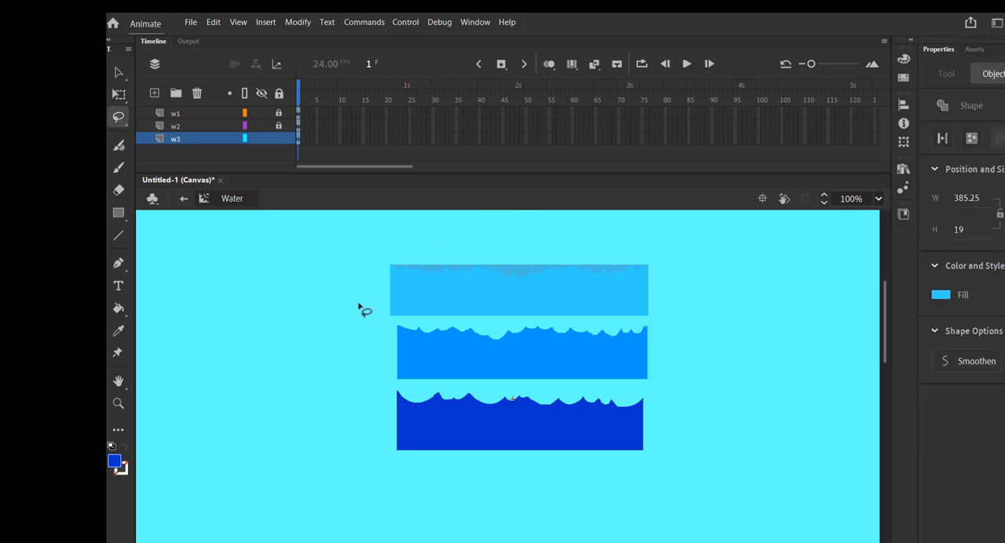
pyautogui.press('Delete')
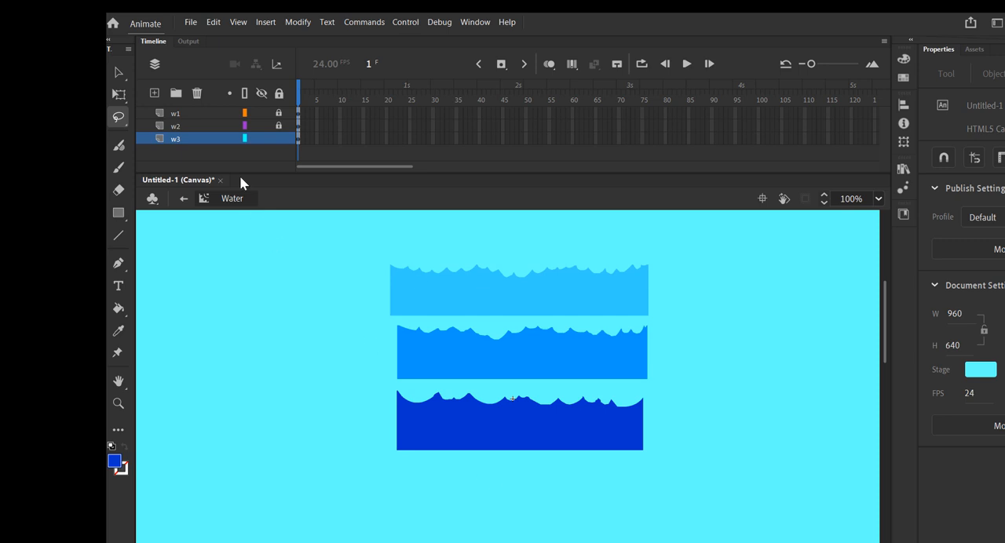
# Unlock the water layers and move the w2 and w3 waves down so they overlap in steps behind the w1 wave.
pyautogui.press('v')
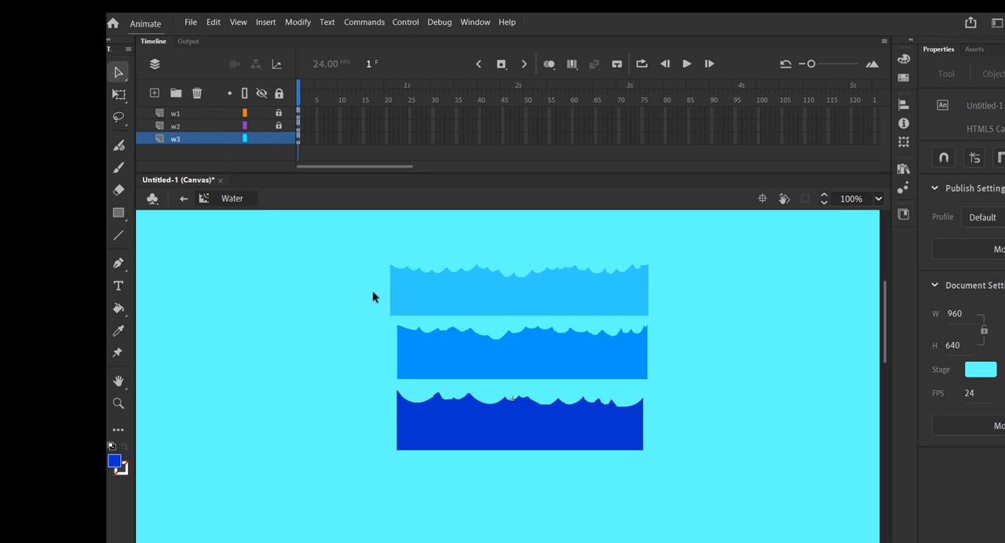
pyautogui.click(278, 138)
pyautogui.click(301, 126)
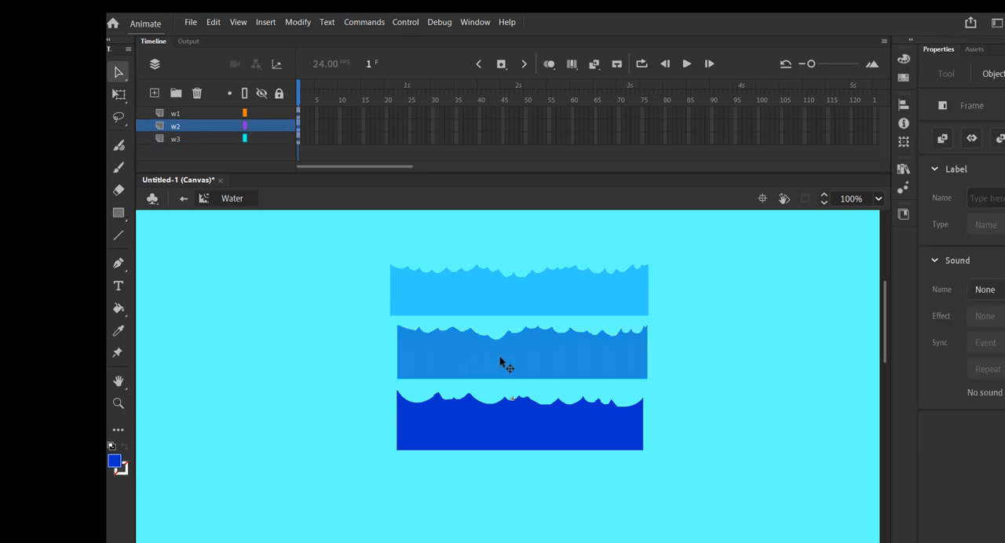
pyautogui.moveTo(503, 359); pyautogui.dragTo(500, 401)
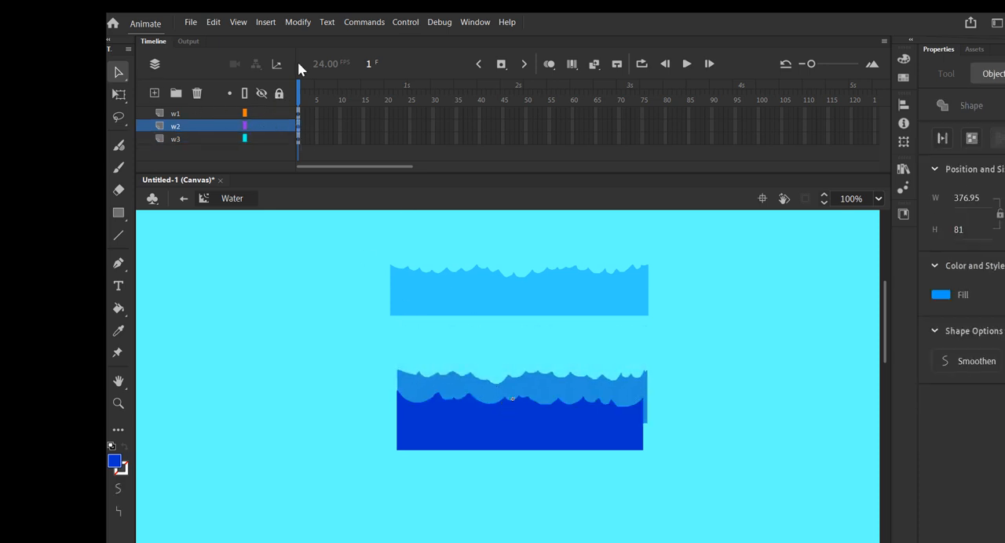
pyautogui.click(301, 114)
pyautogui.click(475, 291)
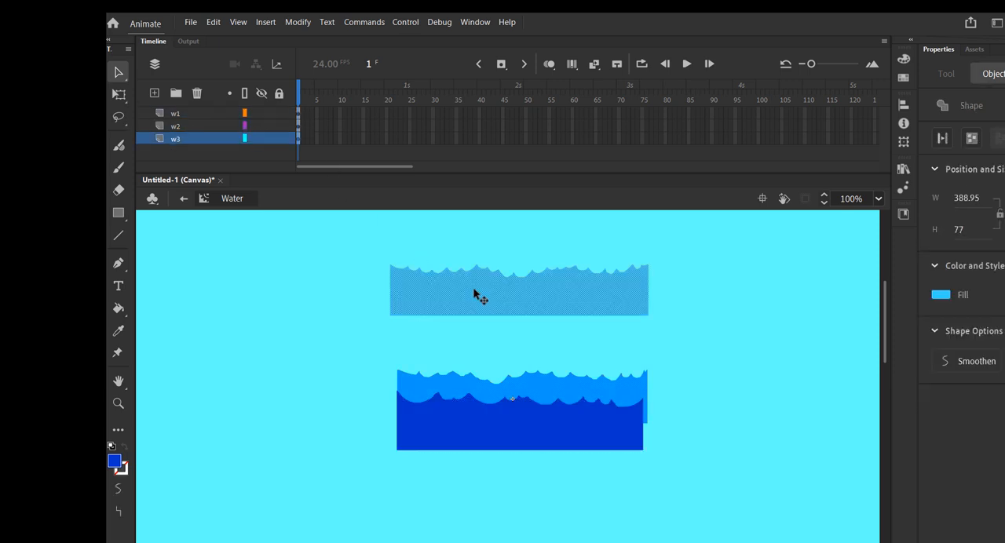
pyautogui.moveTo(476, 292); pyautogui.dragTo(476, 381)
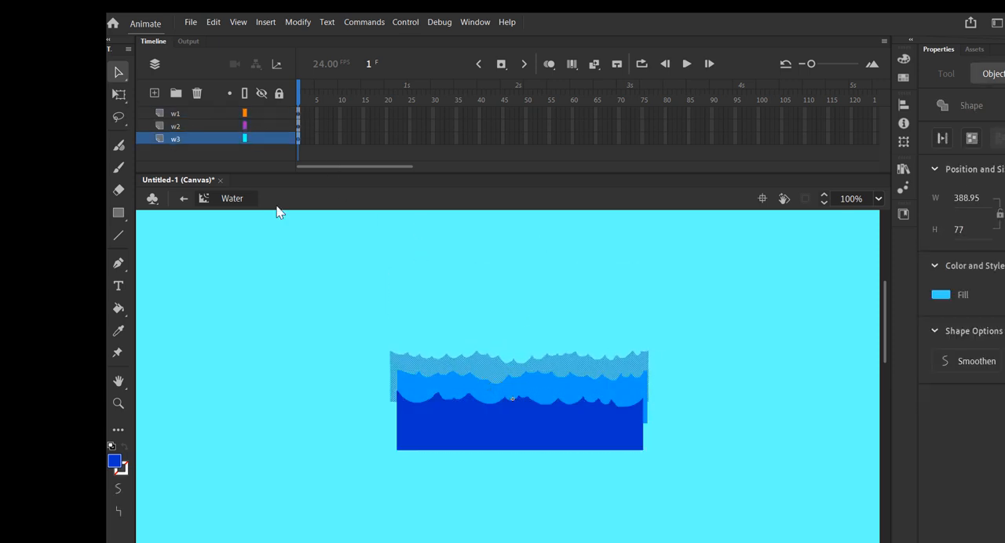
# Widen the dark blue w1 wave to about 515 px and narrow the light blue w3 wave to about 301 px.
pyautogui.click(118, 94)
pyautogui.moveTo(648, 376); pyautogui.dragTo(658, 376)
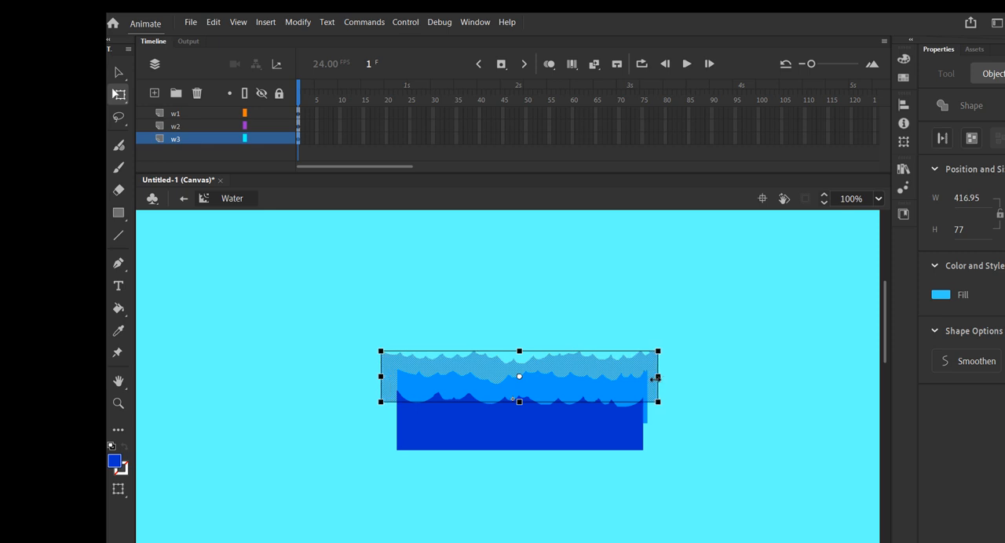
pyautogui.click(488, 444)
pyautogui.moveTo(644, 420); pyautogui.dragTo(691, 420)
pyautogui.click(535, 381)
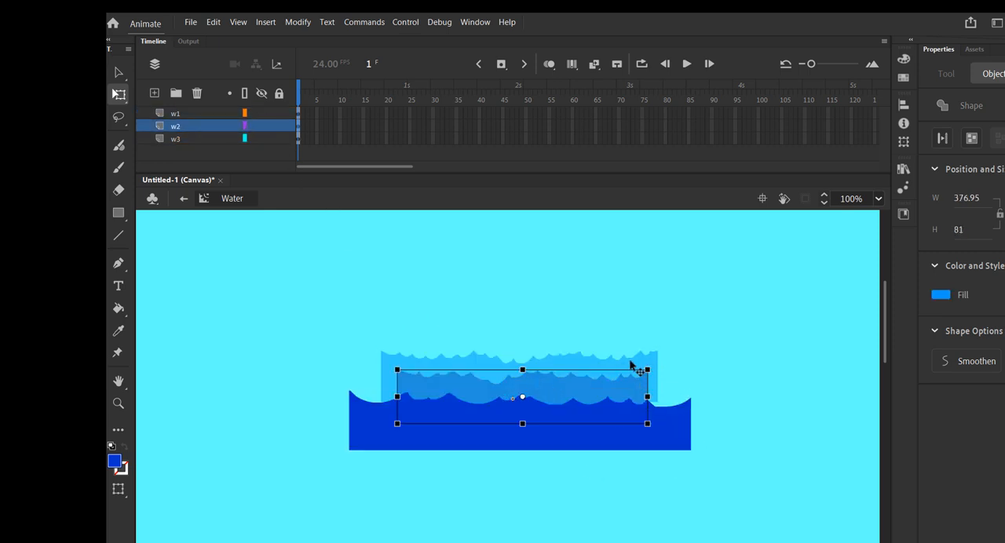
pyautogui.click(639, 369)
pyautogui.moveTo(658, 378); pyautogui.dragTo(623, 378)
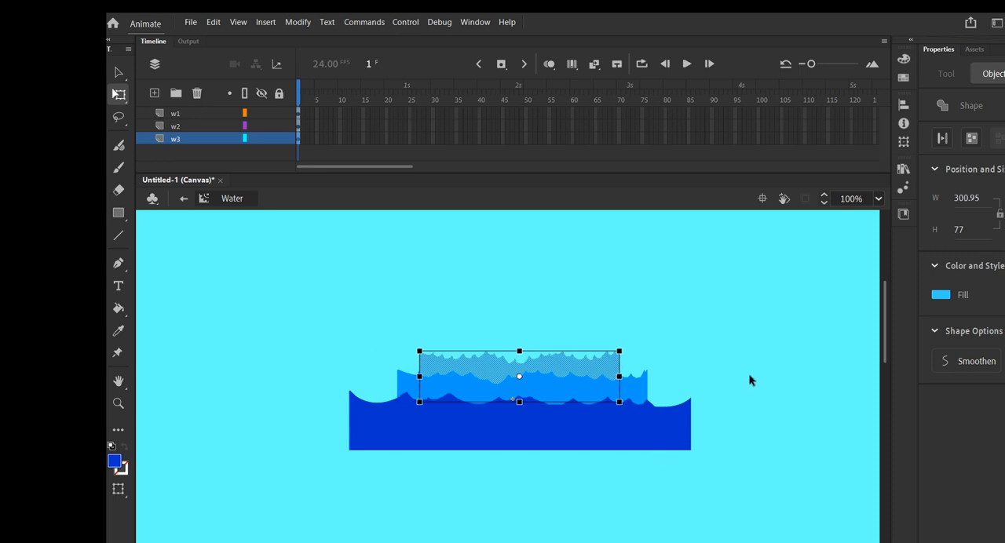
pyautogui.click(774, 431)
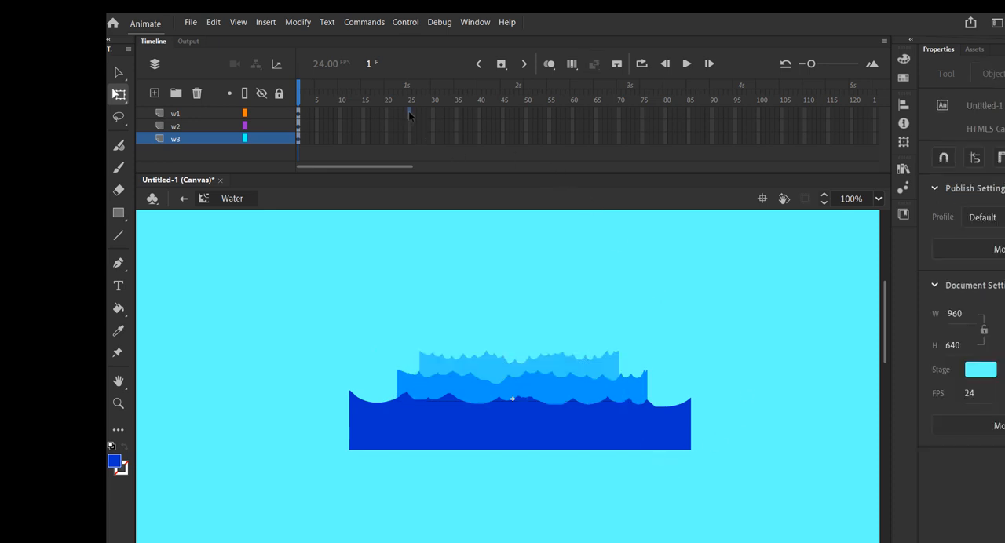
# Insert keyframes at frames 25, 50, 75 and 100 on all three water layers.
pyautogui.press('F6')
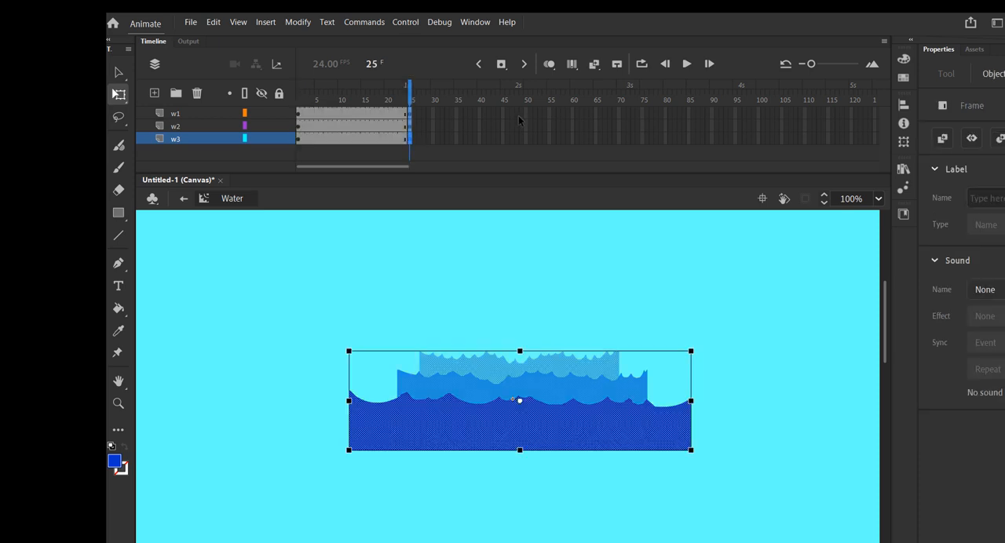
pyautogui.moveTo(526, 113); pyautogui.dragTo(526, 139)
pyautogui.press('F6')
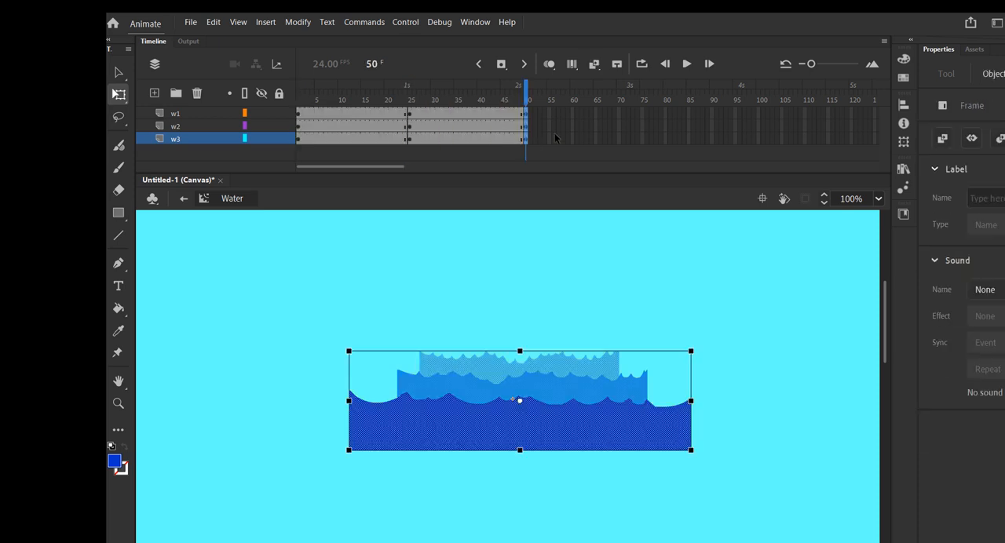
pyautogui.moveTo(642, 114); pyautogui.dragTo(644, 142)
pyautogui.press('F6')
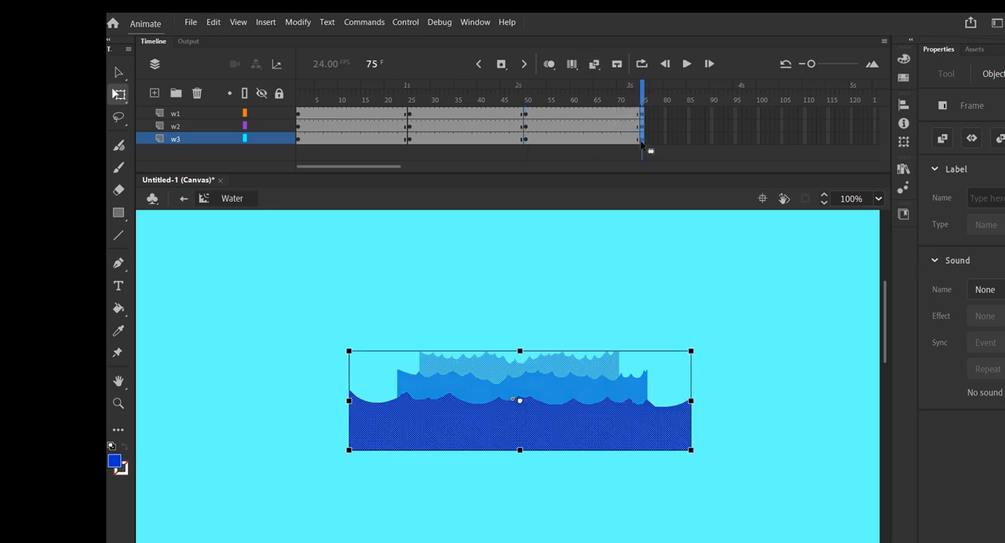
pyautogui.moveTo(757, 115); pyautogui.dragTo(758, 140)
pyautogui.press('F6')
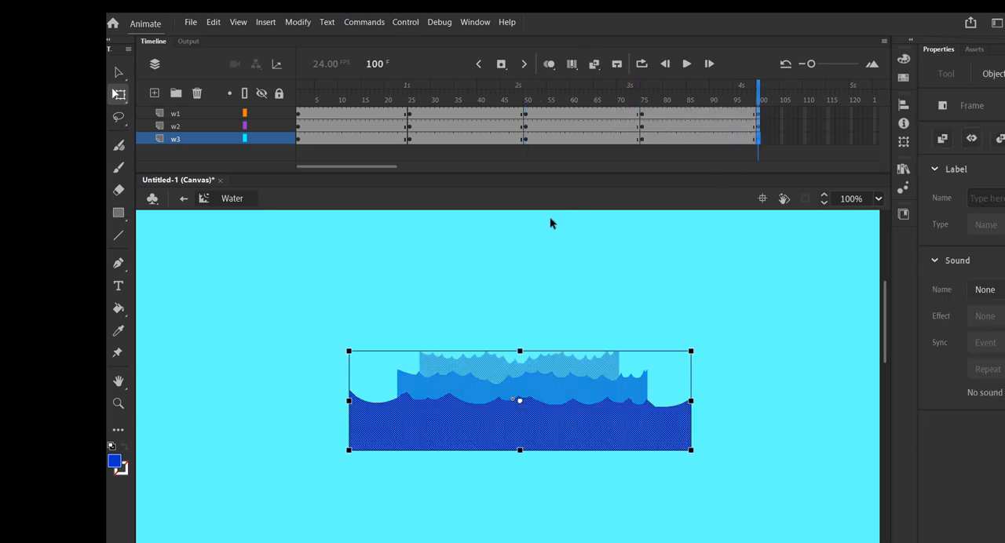
# At frame 25, shift the w1 wave left, the w2 wave right and the w3 wave slightly left.
pyautogui.click(409, 114)
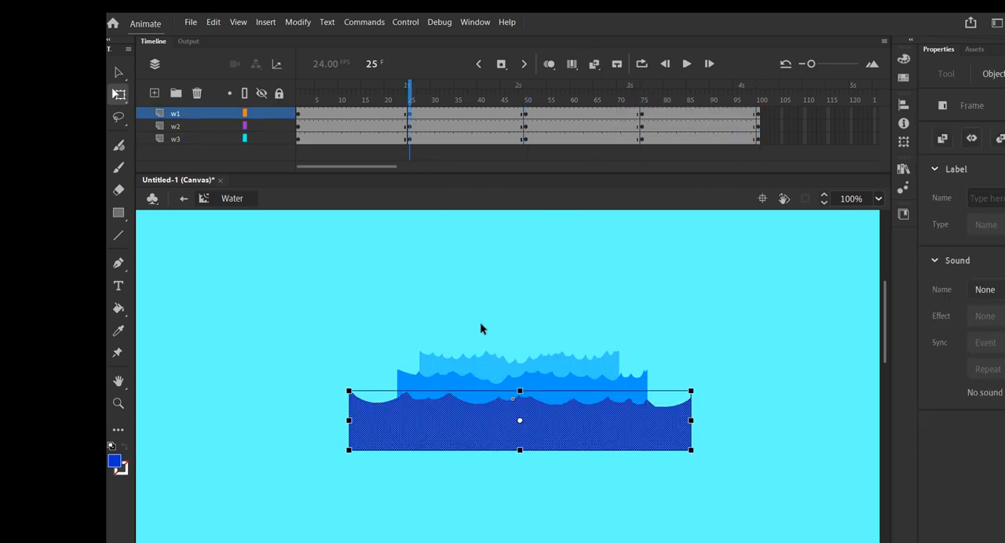
pyautogui.moveTo(586, 437); pyautogui.dragTo(529, 436)
pyautogui.click(410, 125)
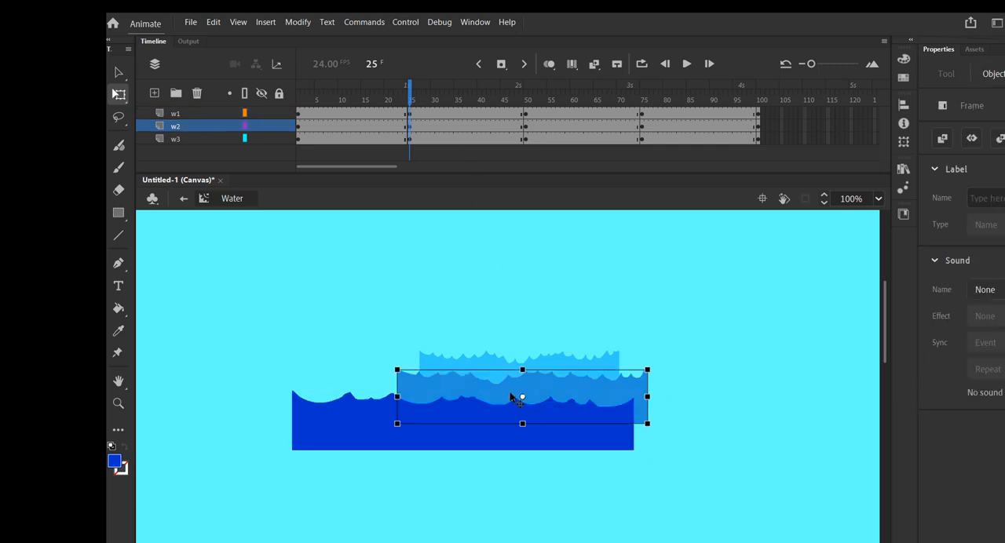
pyautogui.moveTo(516, 399); pyautogui.dragTo(543, 398)
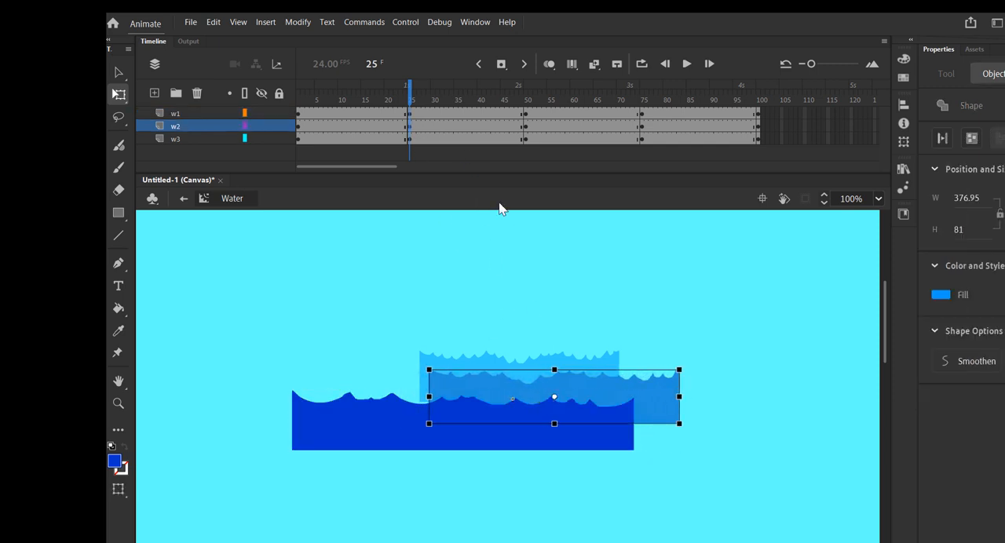
pyautogui.click(410, 139)
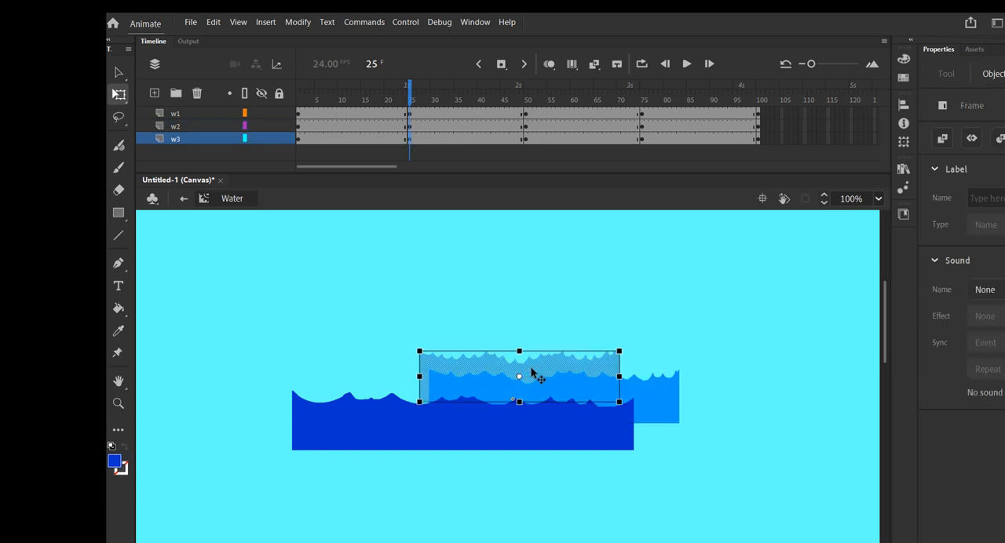
pyautogui.moveTo(534, 374); pyautogui.dragTo(510, 370)
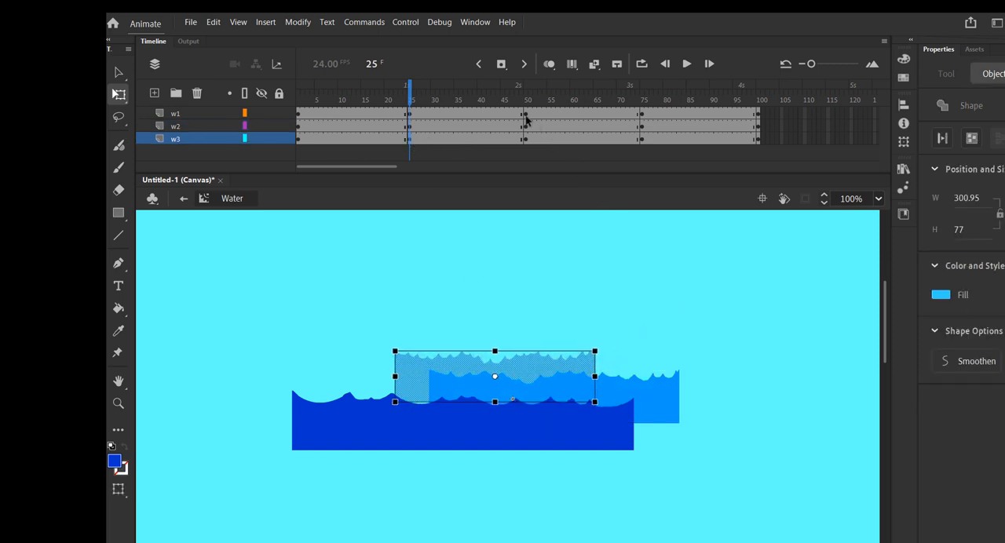
# At frame 75, shift the w1 wave right, the w2 wave left and the w3 wave slightly right.
pyautogui.click(641, 115)
pyautogui.moveTo(566, 435); pyautogui.dragTo(611, 437)
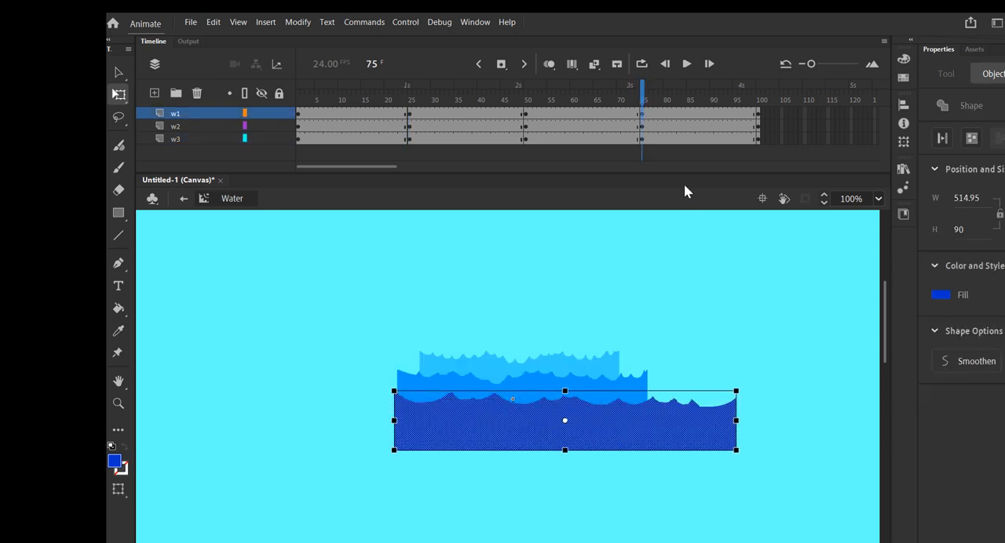
pyautogui.click(641, 126)
pyautogui.moveTo(600, 399); pyautogui.dragTo(581, 377)
pyautogui.click(641, 139)
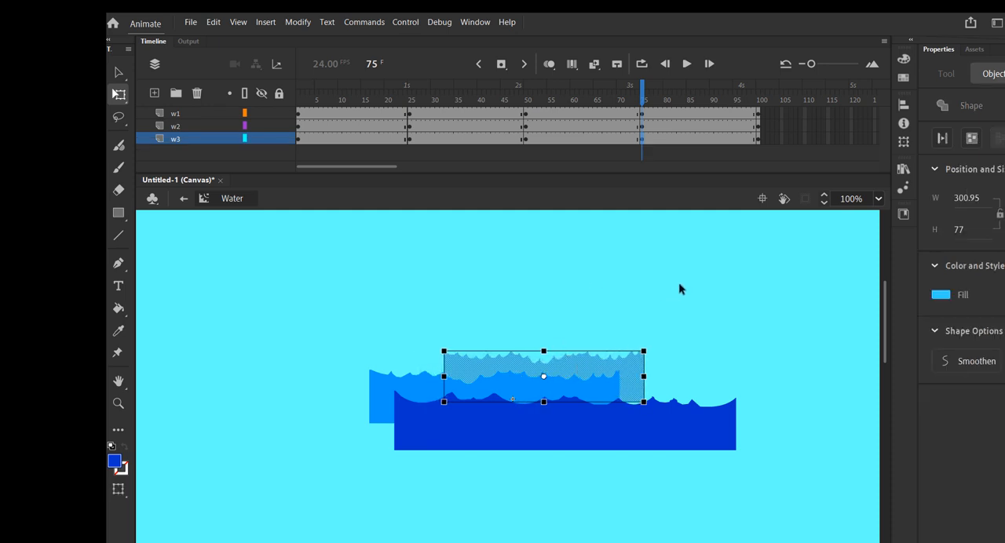
# Return to Scene 1 and place an instance of the Water symbol from the library near the middle of the stage.
pyautogui.click(118, 70)
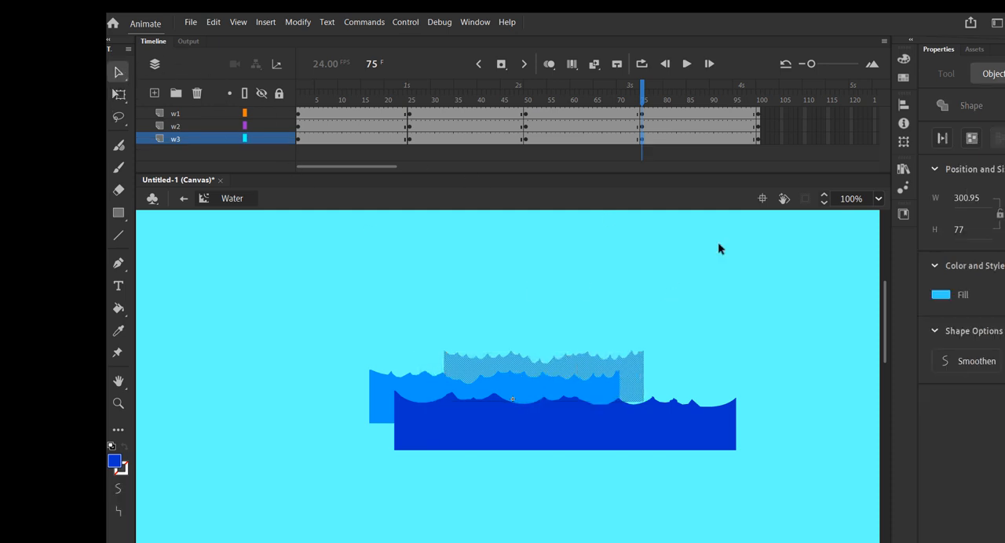
pyautogui.click(904, 170)
pyautogui.click(183, 198)
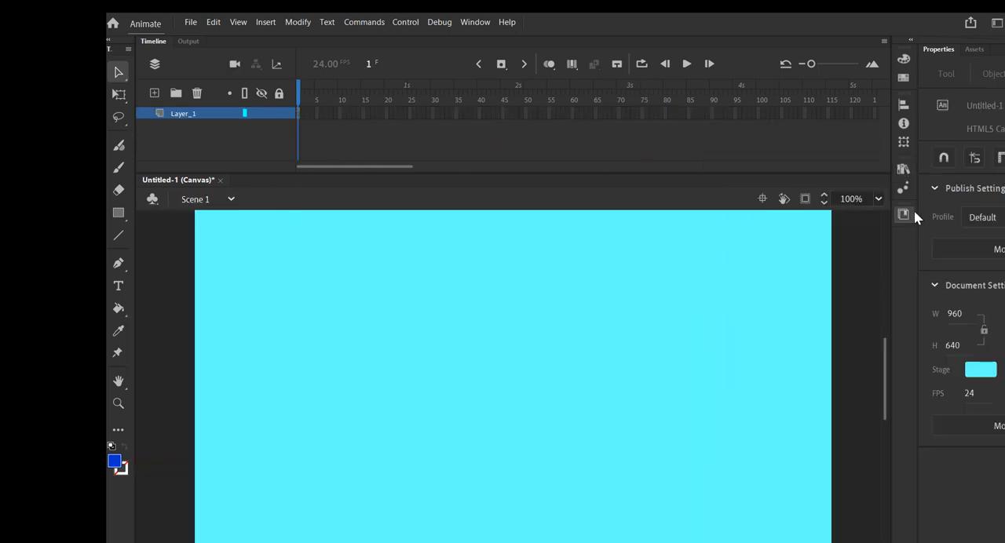
pyautogui.click(904, 170)
pyautogui.moveTo(746, 350); pyautogui.dragTo(486, 378)
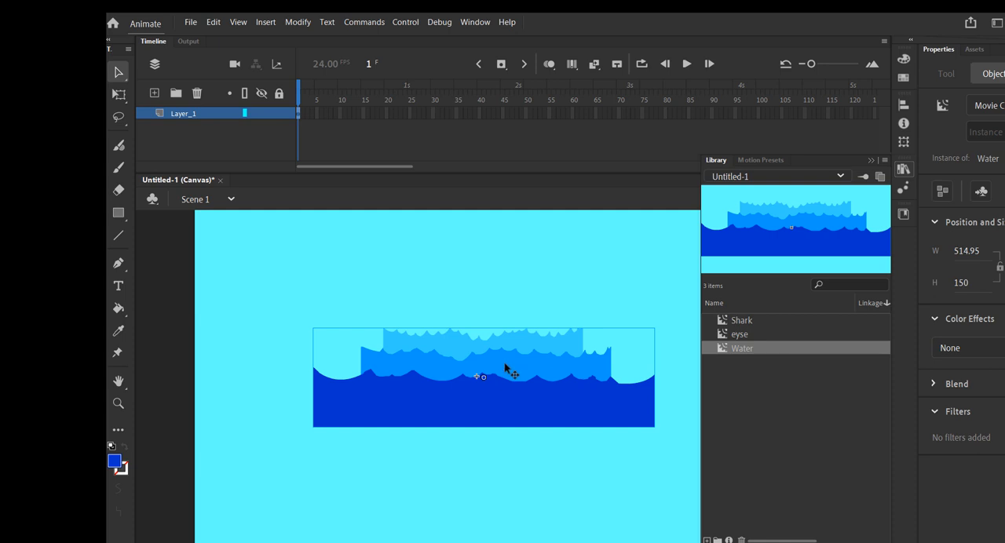
# Test the movie in the browser to check the water, close the preview and return to the timeline.
pyautogui.hotkey('ctrl', 'Return')
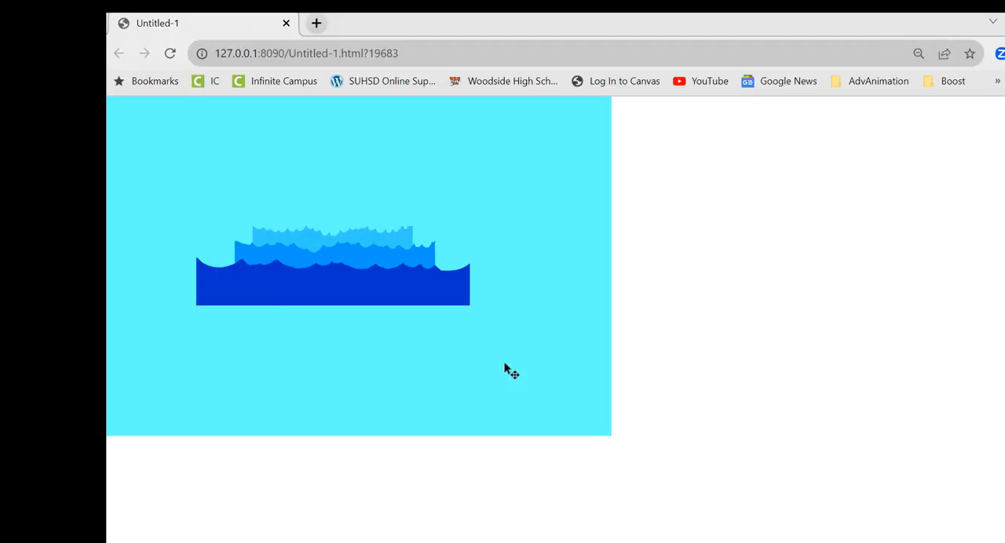
pyautogui.click(285, 23)
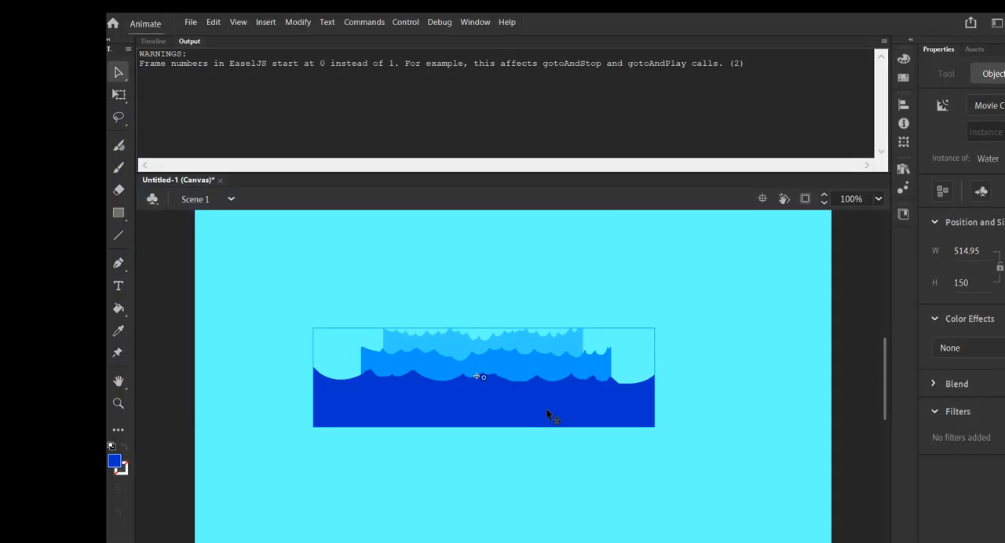
pyautogui.click(153, 41)
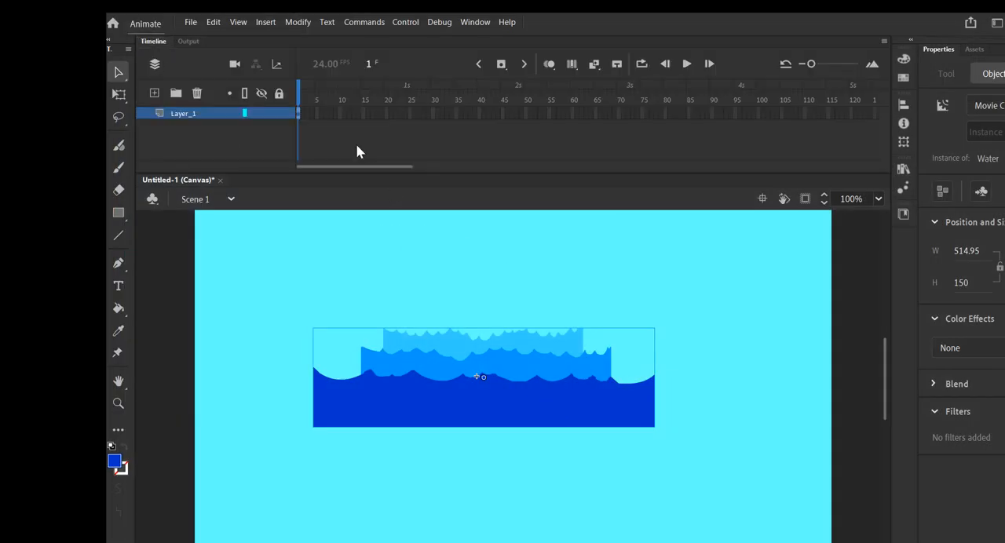
# Open the Water symbol from the library for editing.
pyautogui.click(903, 168)
pyautogui.doubleClick(733, 348)
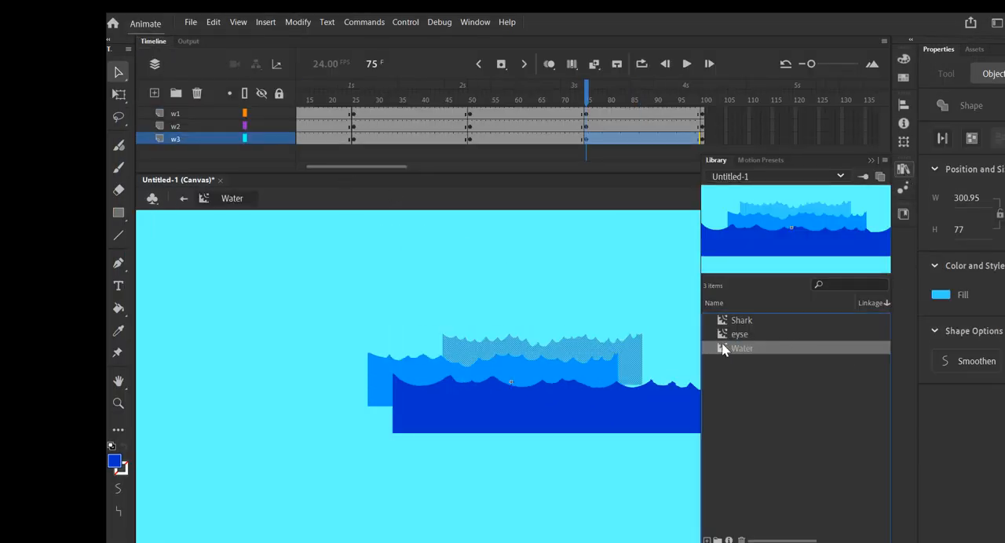
pyautogui.rightClick(332, 116)
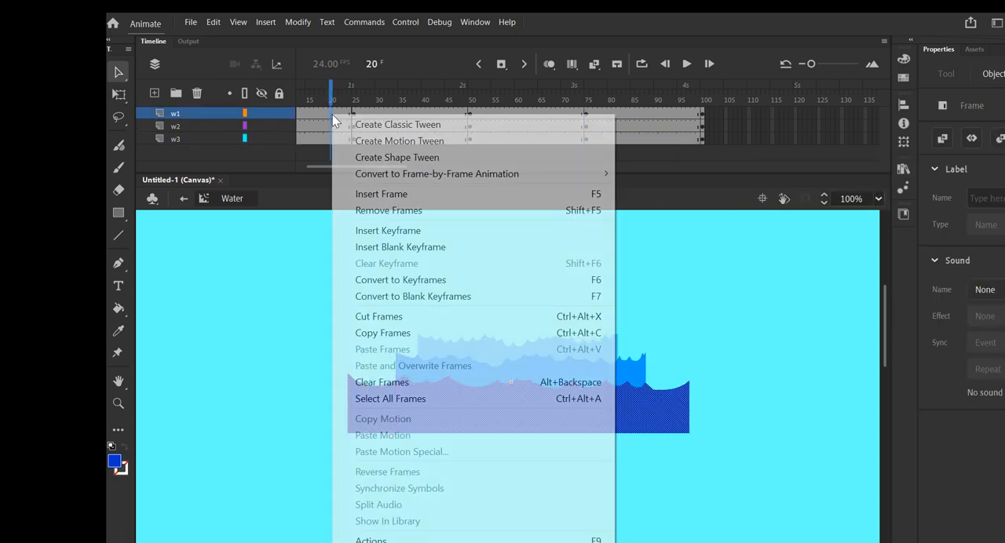
pyautogui.click(396, 121)
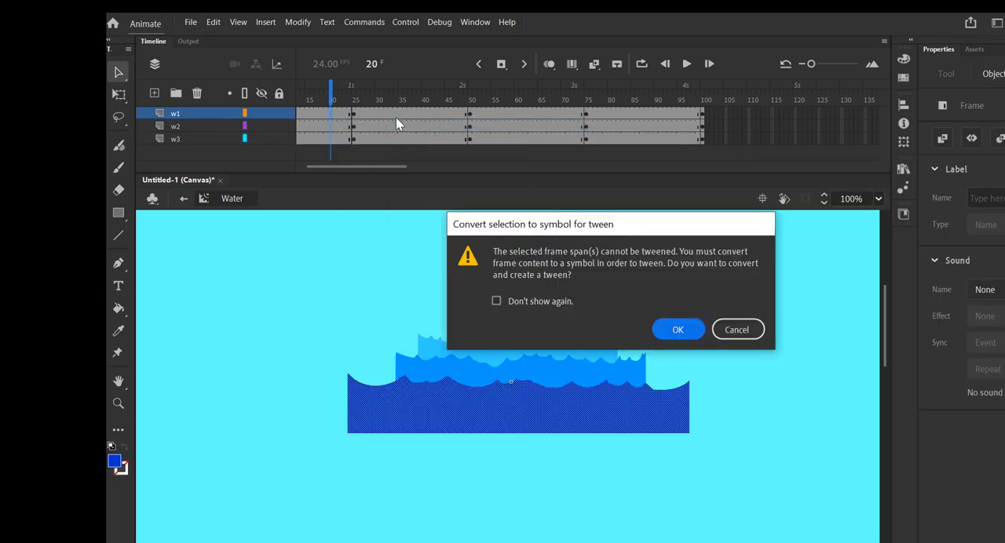
pyautogui.click(738, 330)
# Convert the dark blue front wave to a movie clip symbol named w1.
pyautogui.rightClick(505, 416)
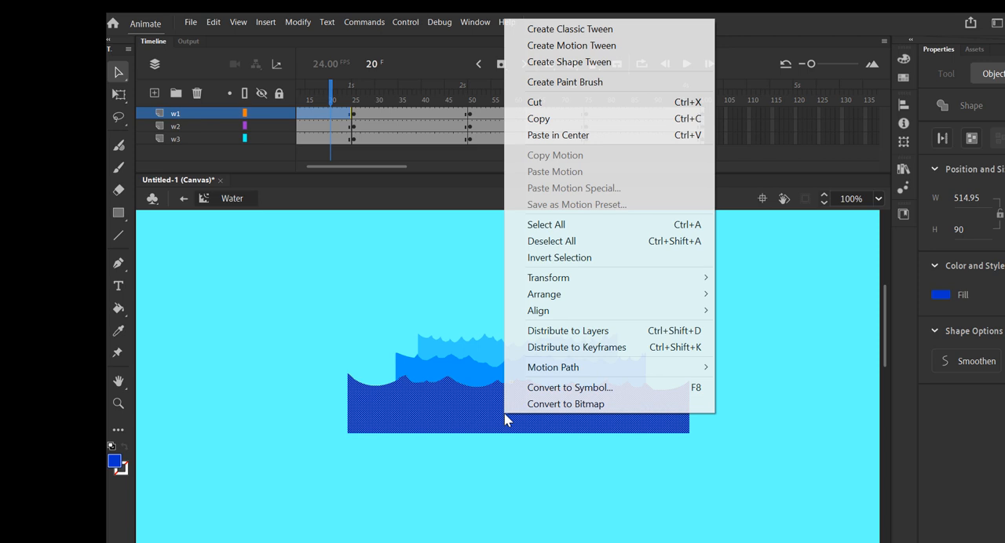
pyautogui.click(541, 386)
pyautogui.write('w1')
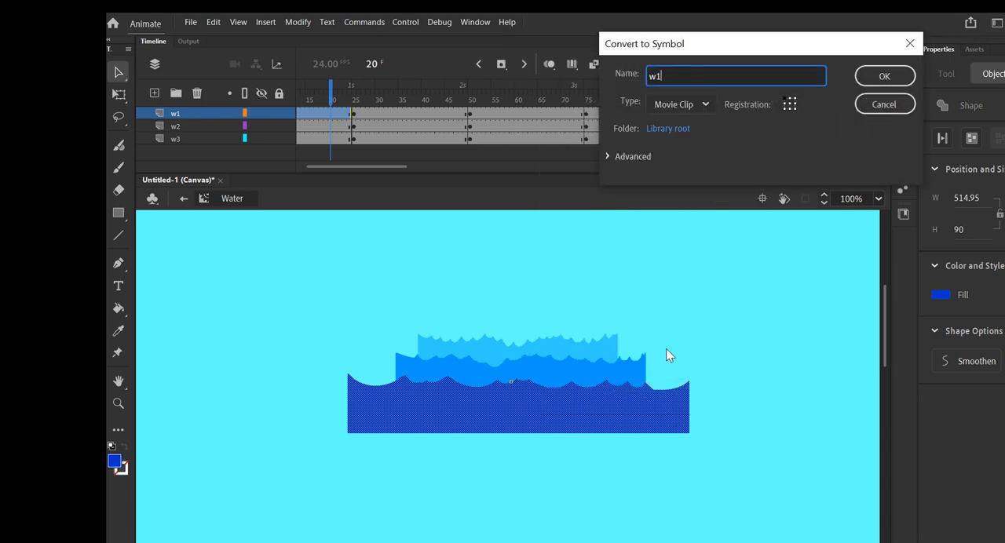
pyautogui.click(878, 86)
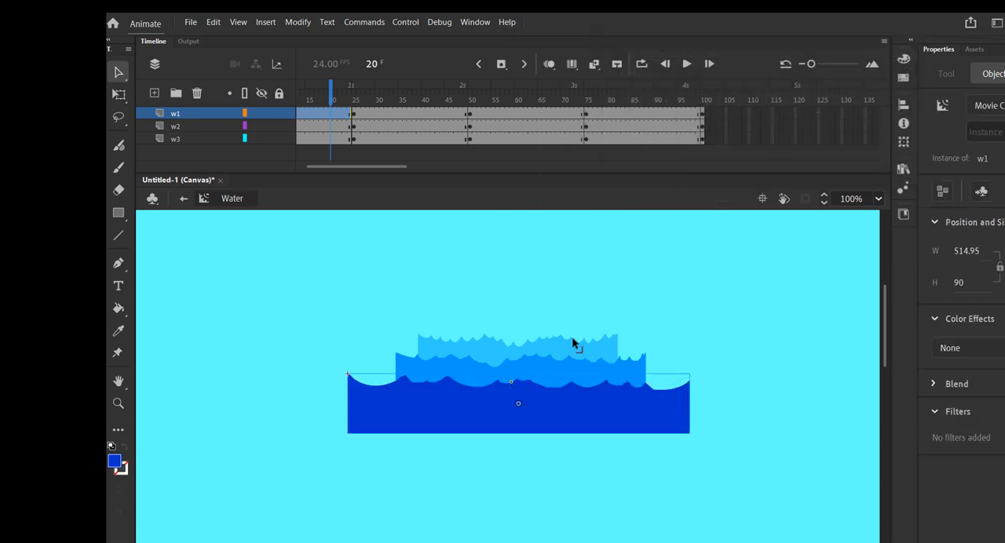
# Convert the medium blue wave to a movie clip symbol named w2 and the light blue wave to one named w3.
pyautogui.rightClick(527, 378)
pyautogui.click(593, 532)
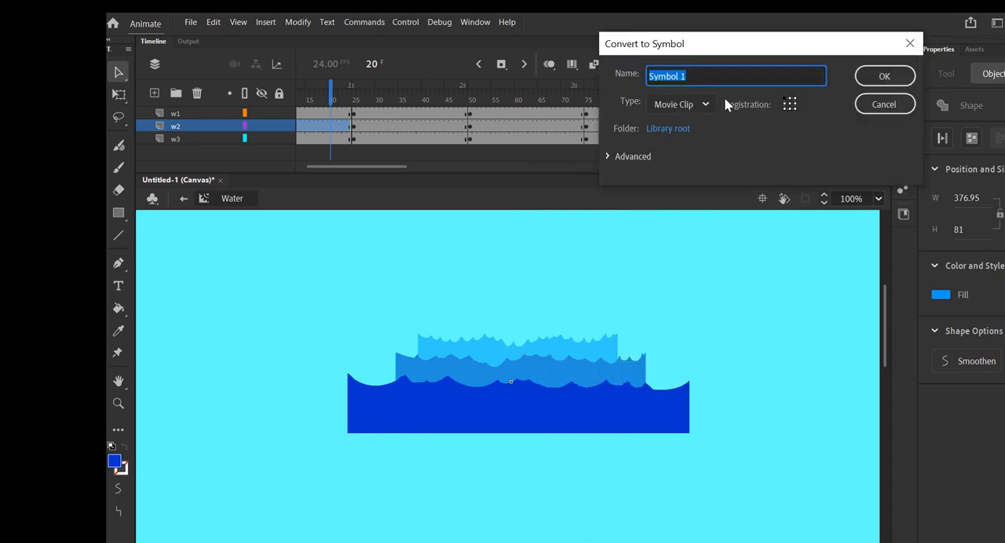
pyautogui.write('w2')
pyautogui.click(883, 76)
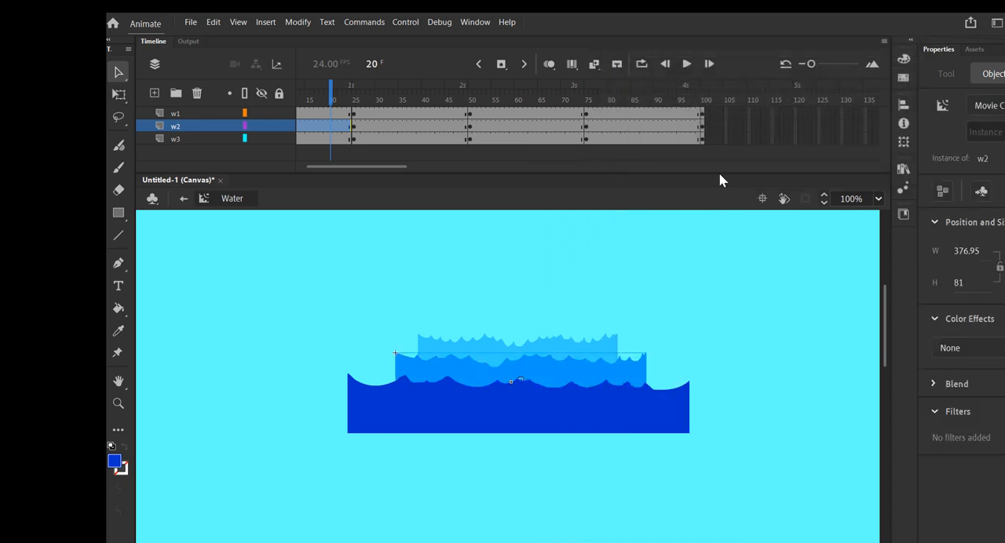
pyautogui.rightClick(486, 344)
pyautogui.click(561, 532)
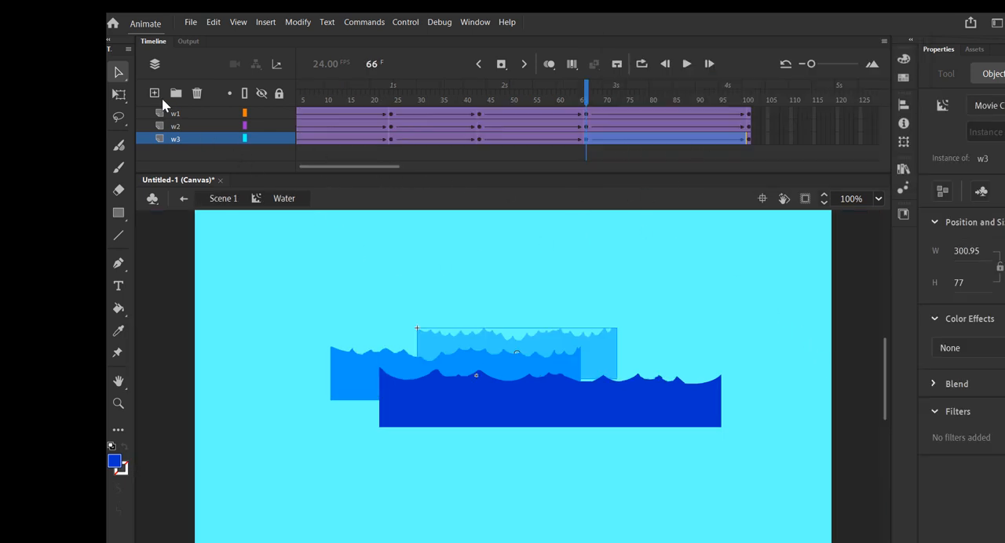
# Return to Scene 1 and test the movie to check the tweened water animation.
pyautogui.click(183, 199)
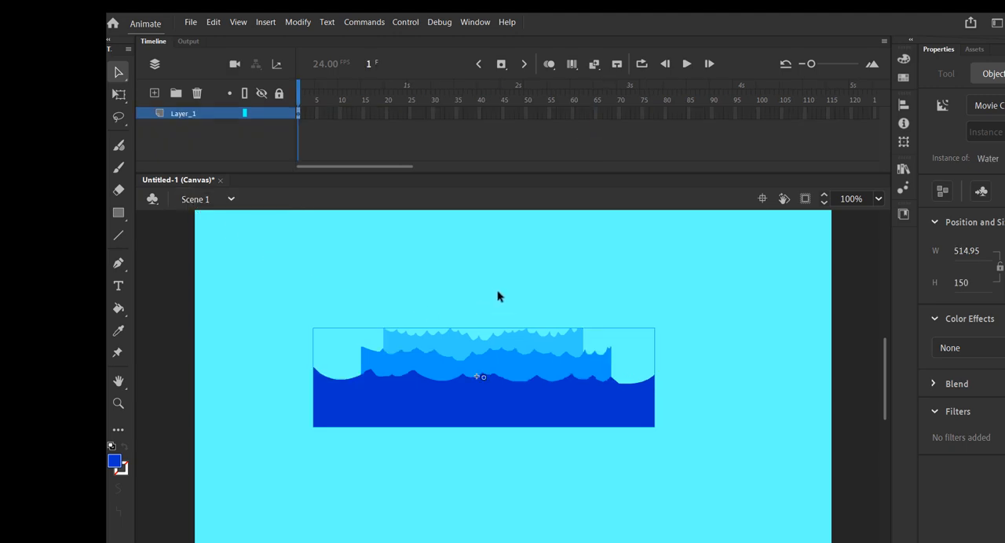
pyautogui.hotkey('ctrl', 'Return')
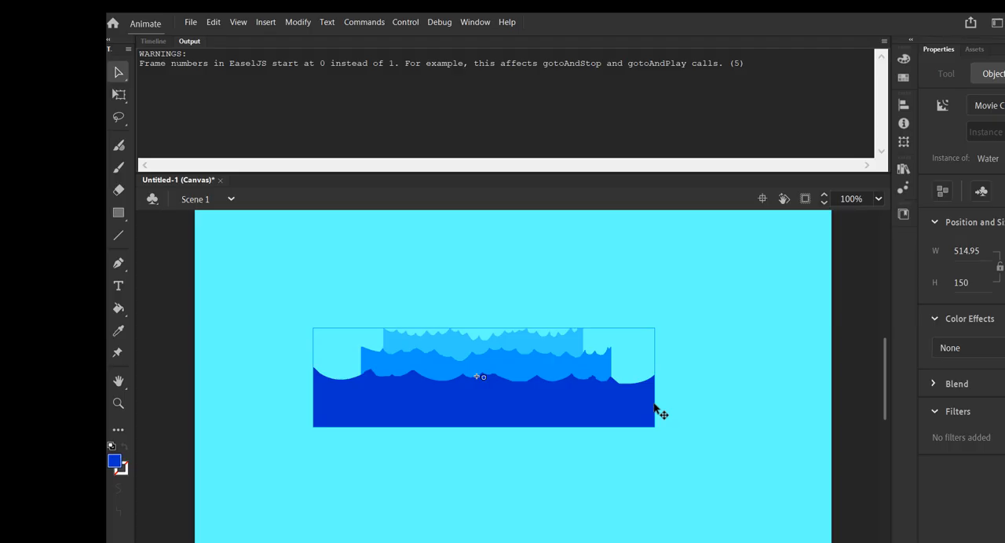
# Reopen the Water symbol, bring back the timeline and add a layer named shark directly above the w3 layer.
pyautogui.doubleClick(524, 388)
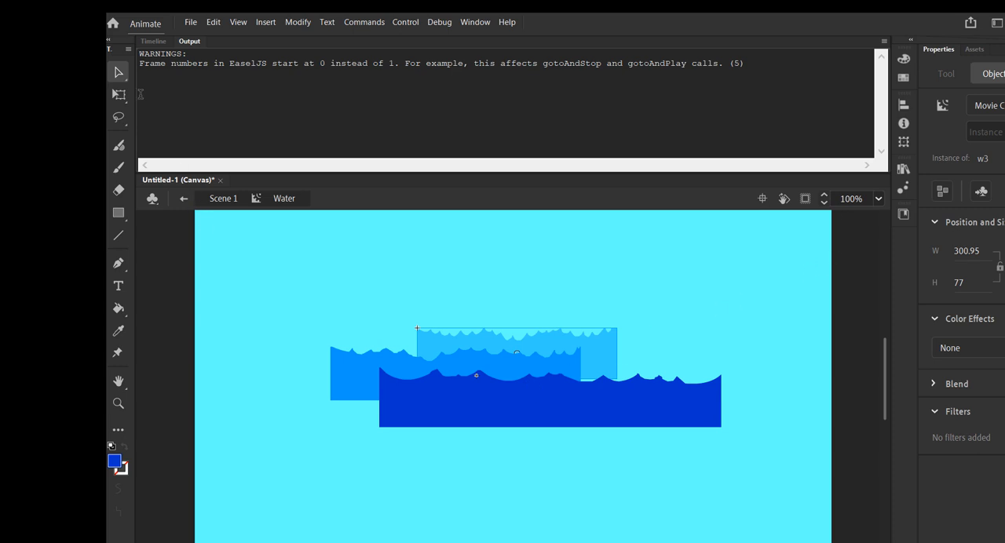
pyautogui.click(148, 41)
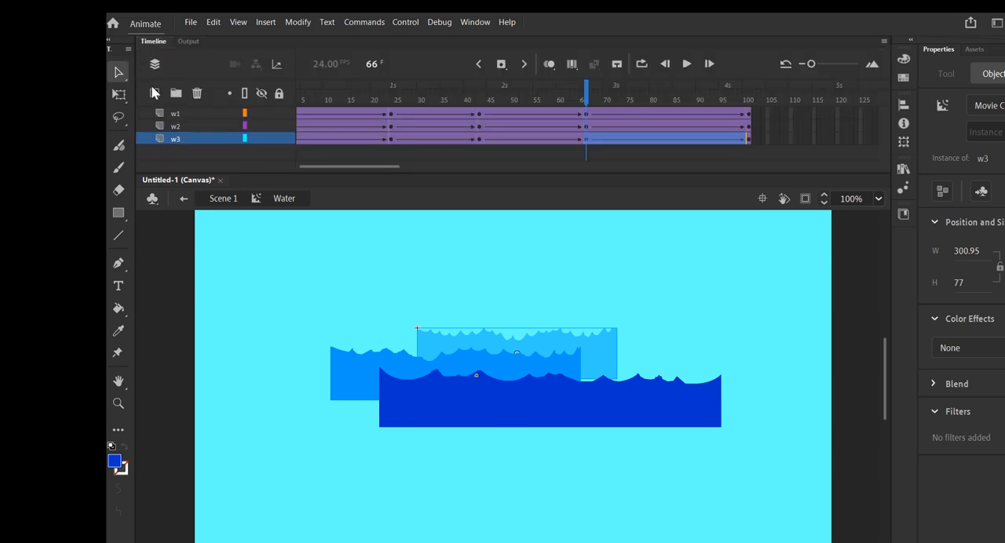
pyautogui.click(155, 93)
pyautogui.doubleClick(179, 140)
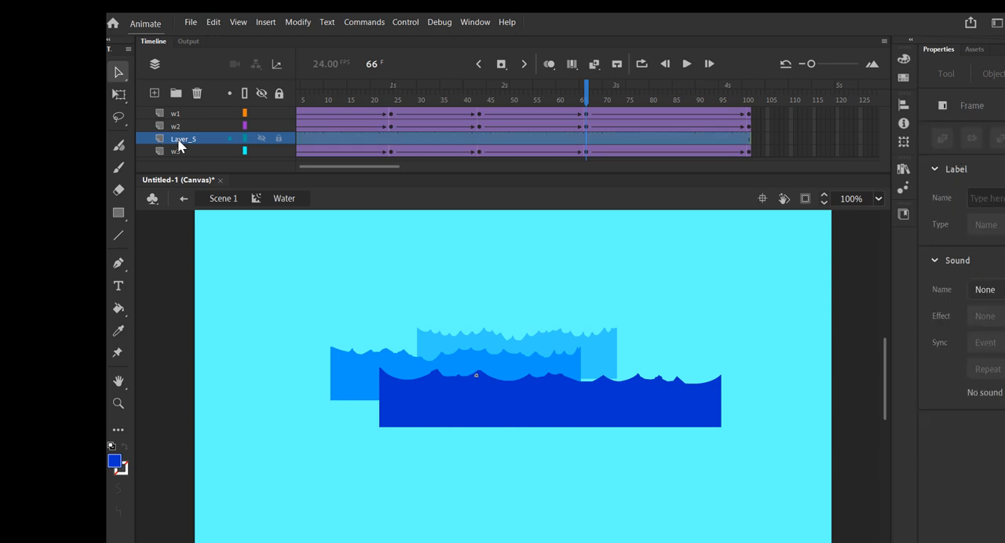
pyautogui.write('S')
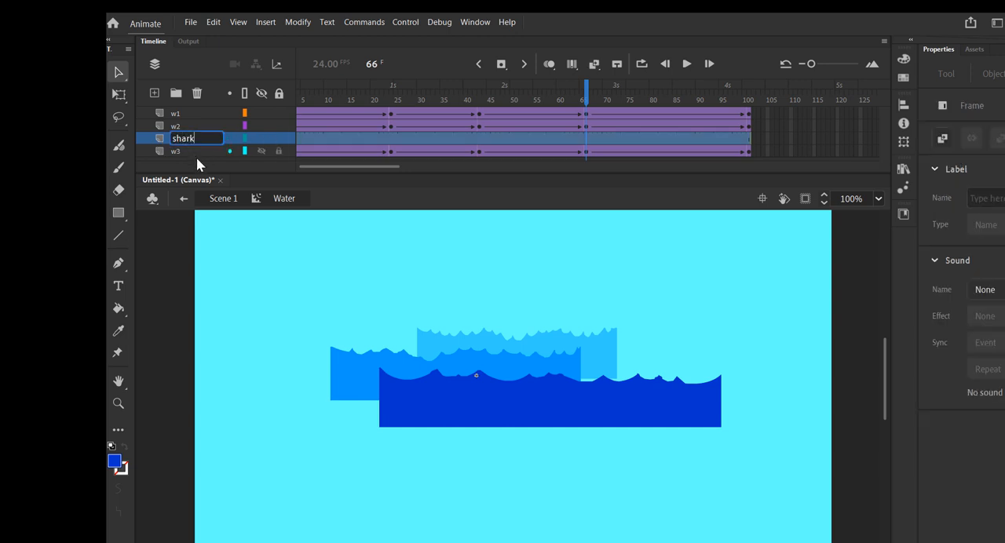
pyautogui.click(196, 158)
# At frame 1 of the shark layer, place an instance of the Shark symbol from the library over the middle of the waves.
pyautogui.click(186, 142)
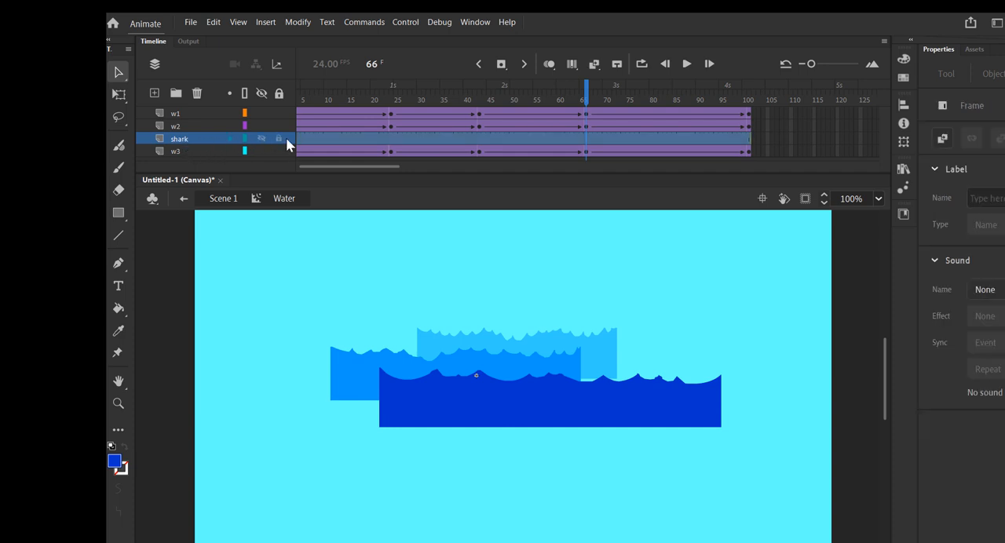
pyautogui.moveTo(347, 168); pyautogui.dragTo(304, 168)
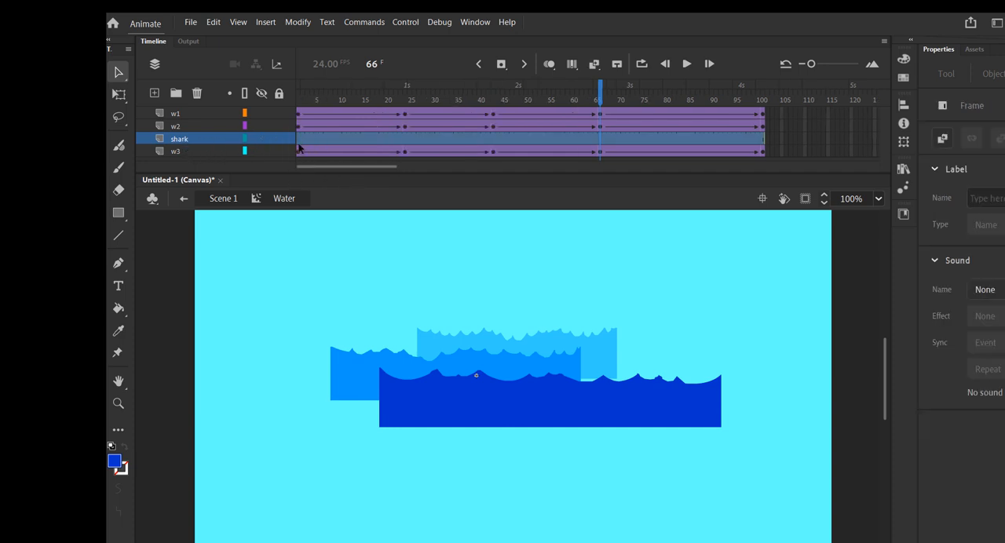
pyautogui.click(298, 141)
pyautogui.click(299, 143)
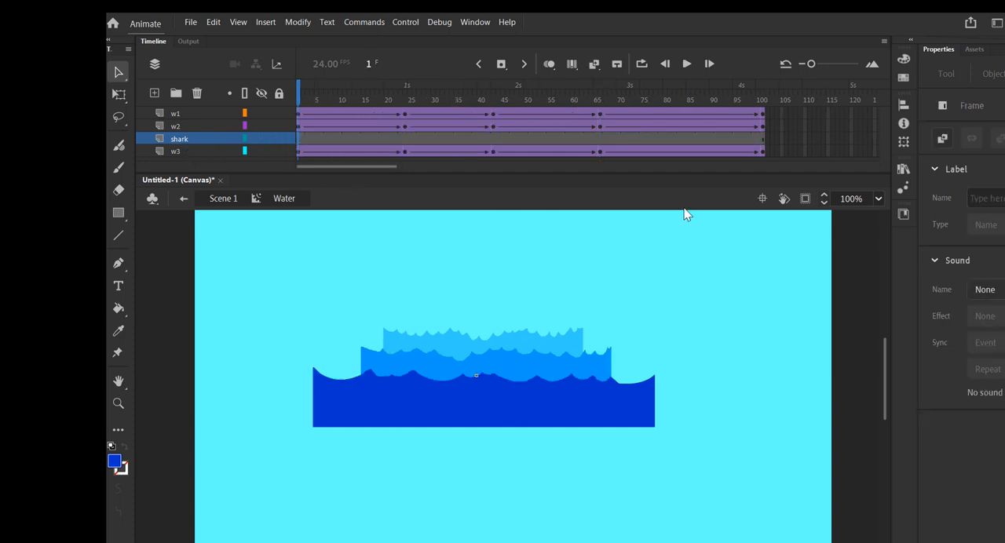
pyautogui.click(903, 169)
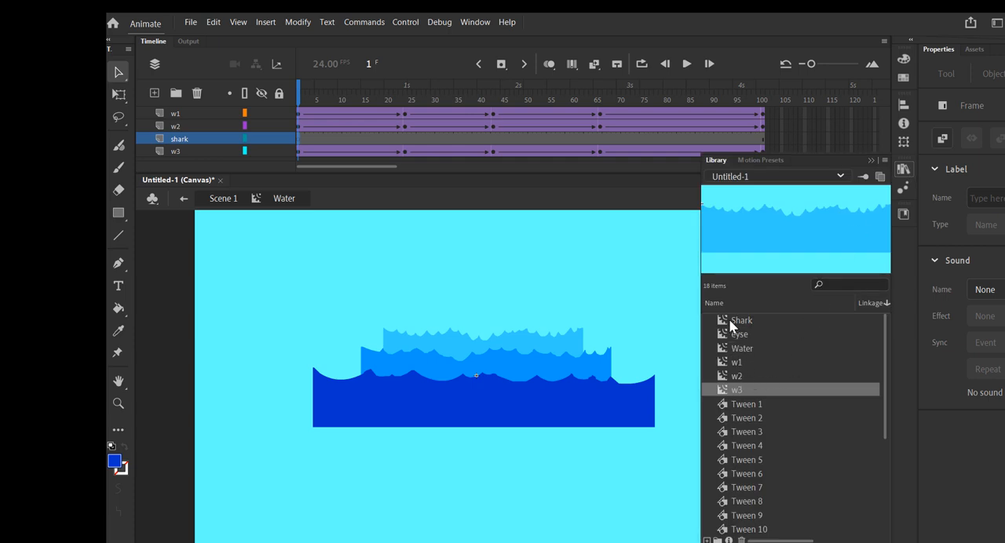
pyautogui.moveTo(729, 319); pyautogui.dragTo(462, 300)
pyautogui.click(472, 339)
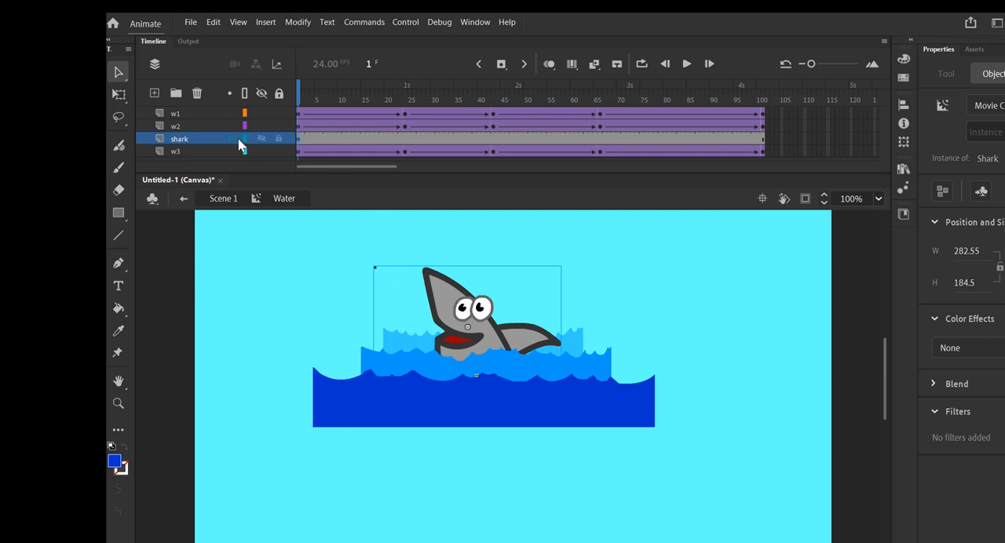
# Move the shark layer between w1 and w2, and shrink the shark to about 212 by 138.5, sunk partly behind the front wave.
pyautogui.moveTo(215, 139); pyautogui.dragTo(215, 124)
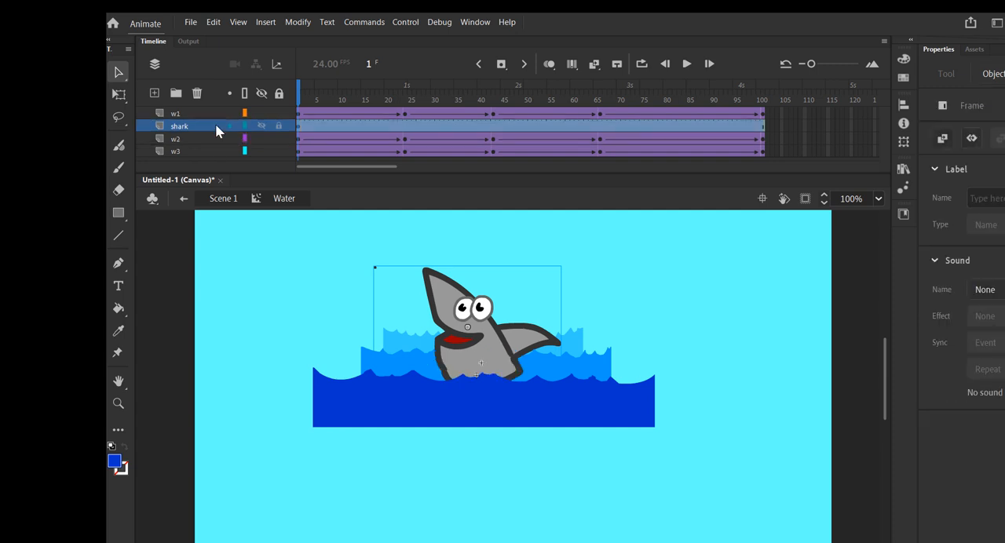
pyautogui.moveTo(462, 309); pyautogui.dragTo(468, 327)
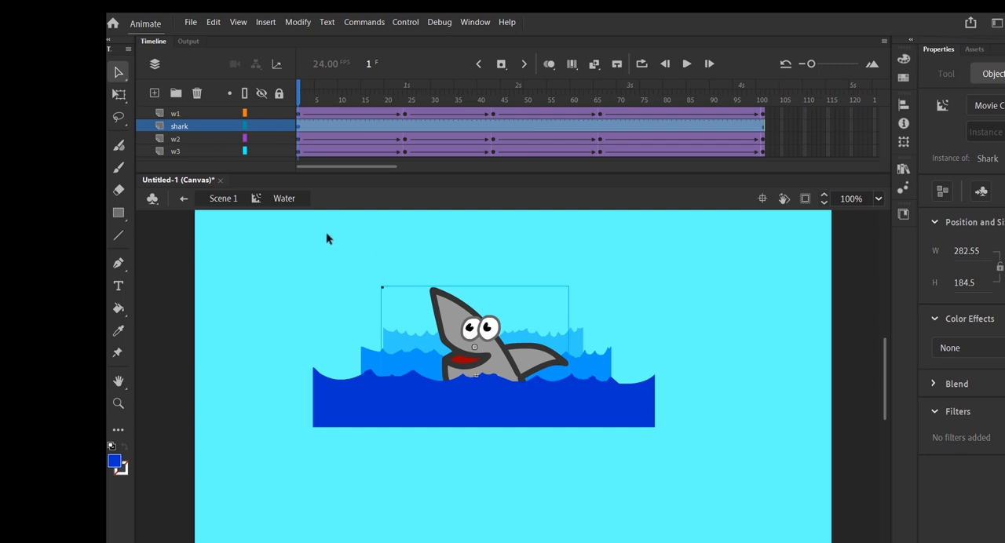
pyautogui.click(117, 94)
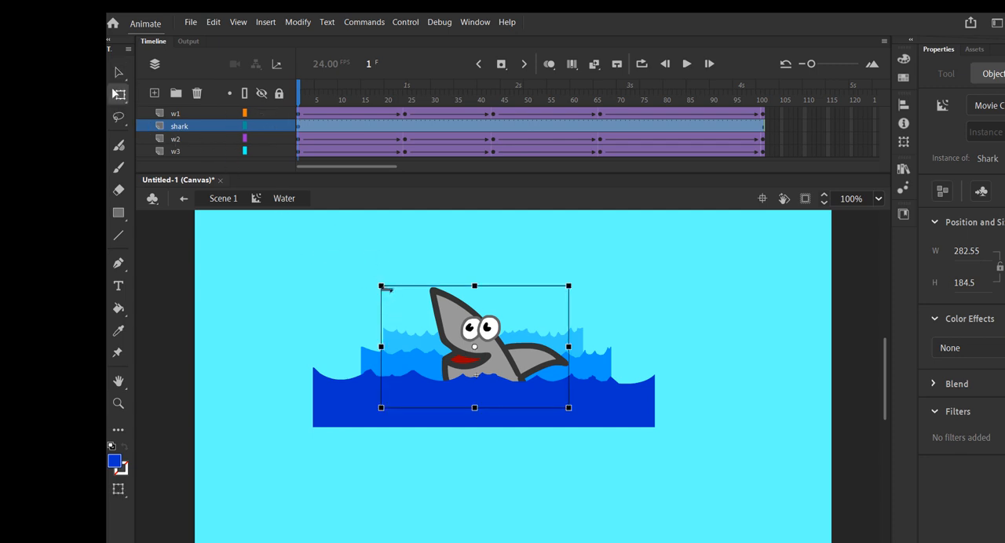
pyautogui.moveTo(381, 287); pyautogui.dragTo(405, 300)
pyautogui.moveTo(481, 332); pyautogui.dragTo(493, 359)
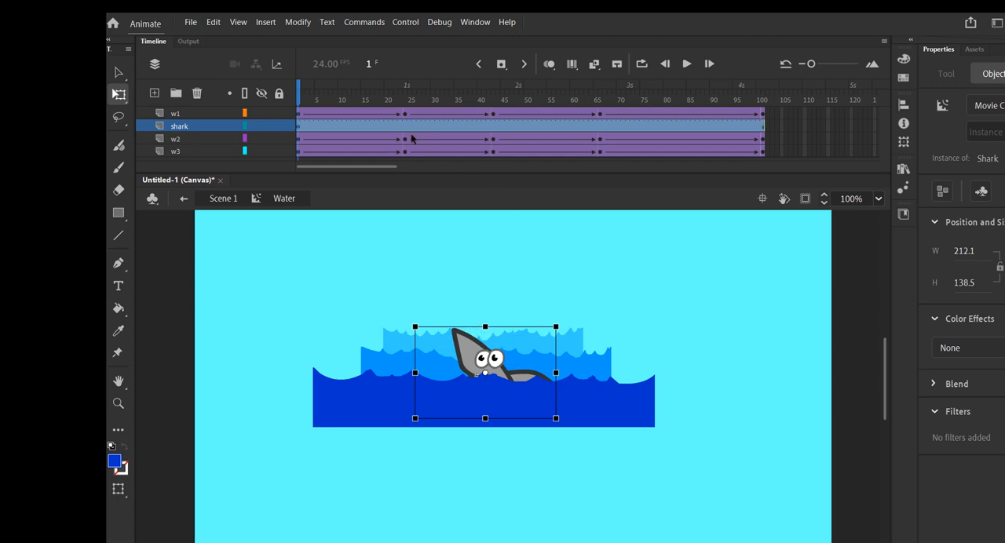
# Insert keyframes on the shark layer at frames 32, 53, 69, 87 and 101.
pyautogui.click(441, 125)
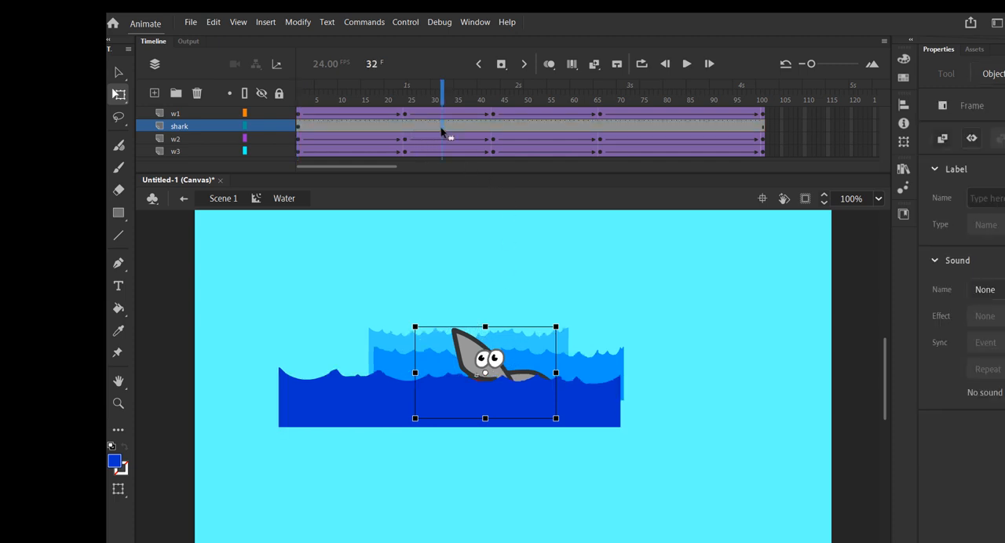
pyautogui.press('F6')
pyautogui.click(540, 130)
pyautogui.press('F6')
pyautogui.click(612, 129)
pyautogui.press('F6')
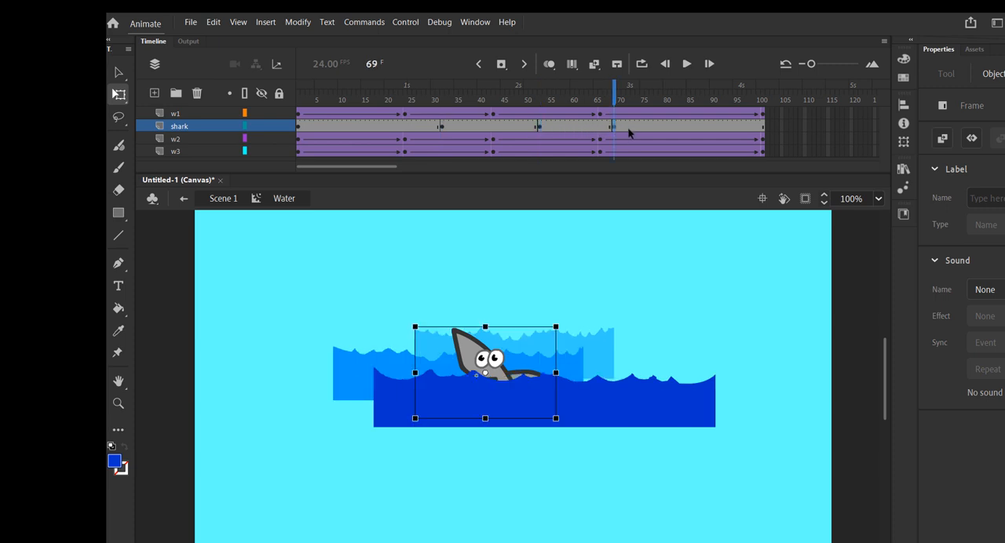
pyautogui.click(695, 125)
pyautogui.press('F6')
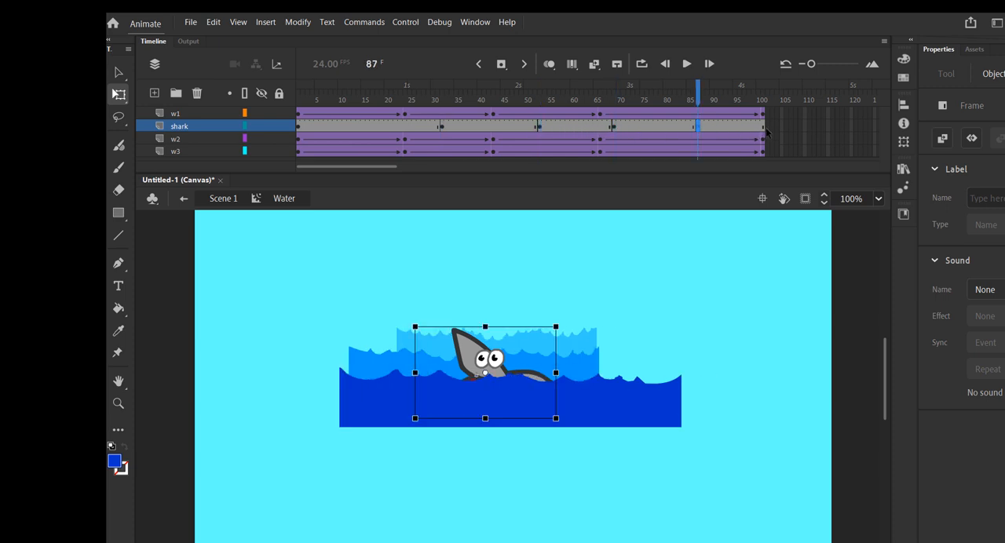
pyautogui.click(765, 130)
pyautogui.press('F6')
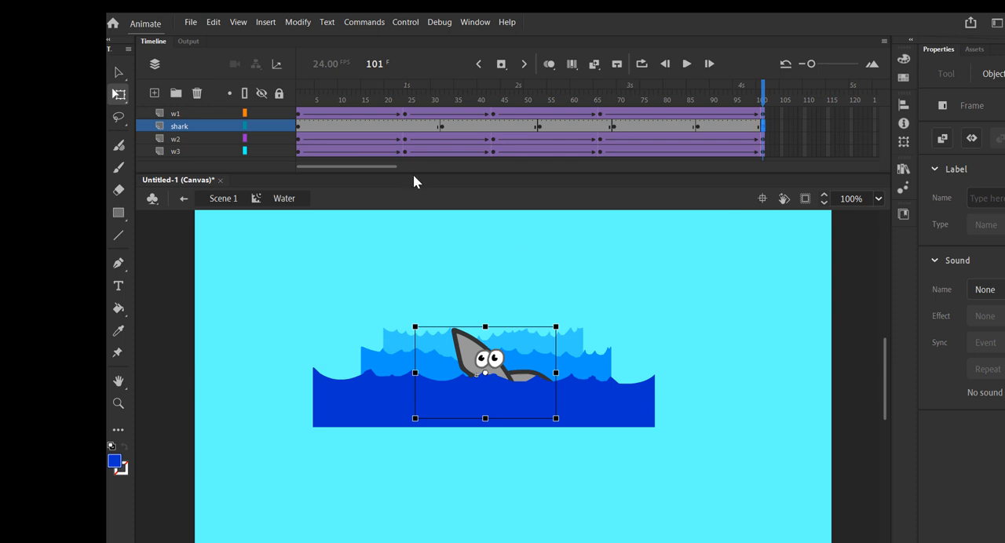
# At frame 32, raise the shark slightly out of the water and tilt it clockwise.
pyautogui.click(442, 130)
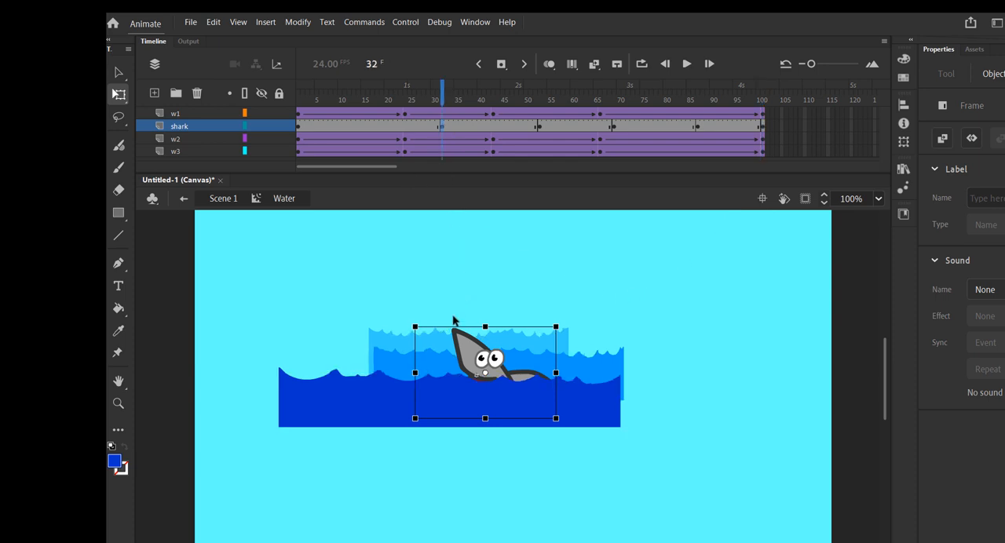
pyautogui.moveTo(474, 355); pyautogui.dragTo(479, 338)
pyautogui.moveTo(568, 311); pyautogui.dragTo(579, 321)
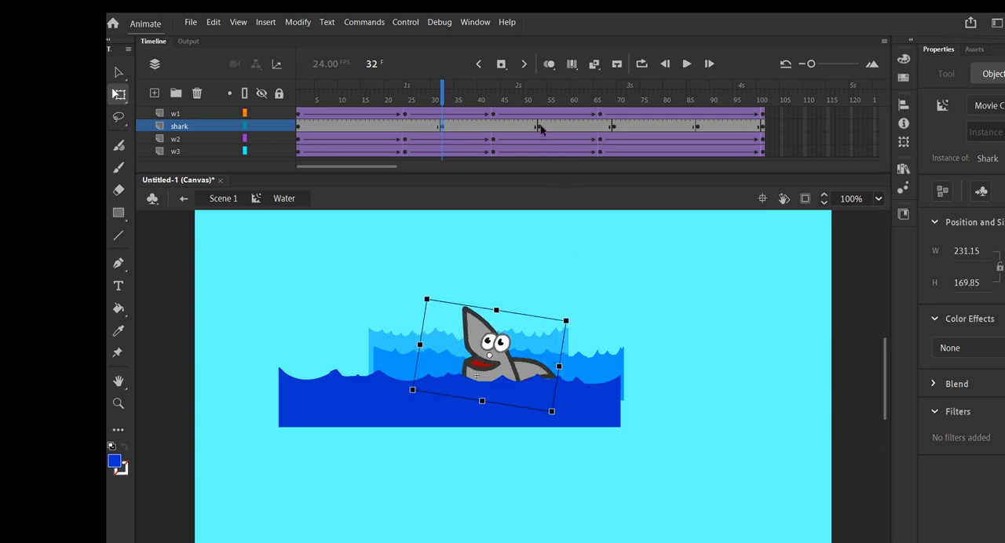
# Go to frame 53 and lock every layer except shark so that only the shark can be selected.
pyautogui.click(540, 130)
pyautogui.click(499, 329)
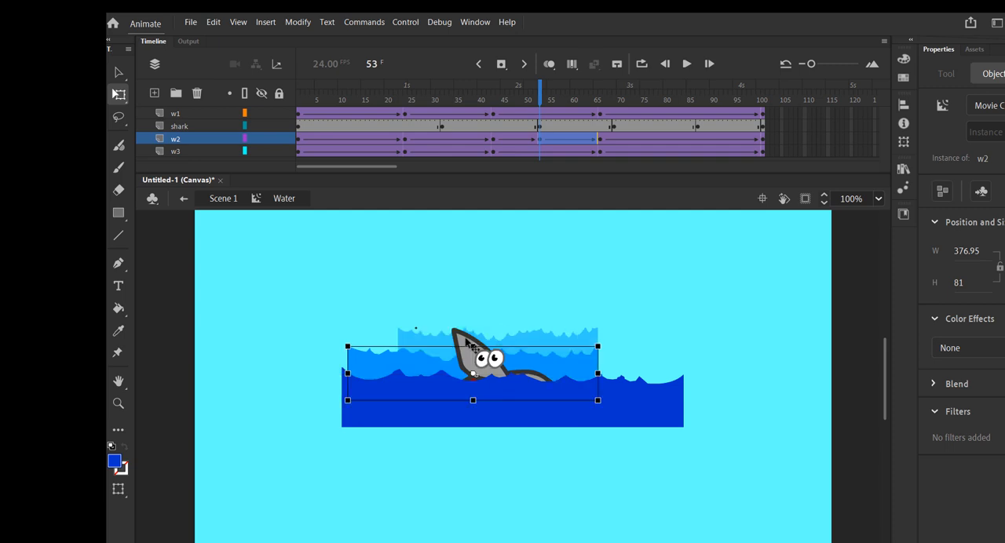
pyautogui.click(472, 346)
pyautogui.click(279, 95)
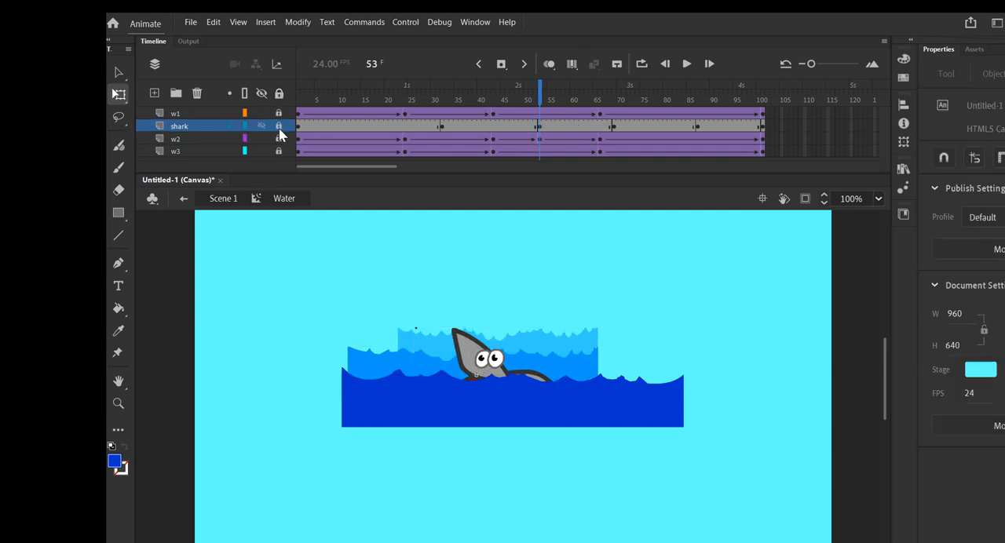
pyautogui.click(279, 127)
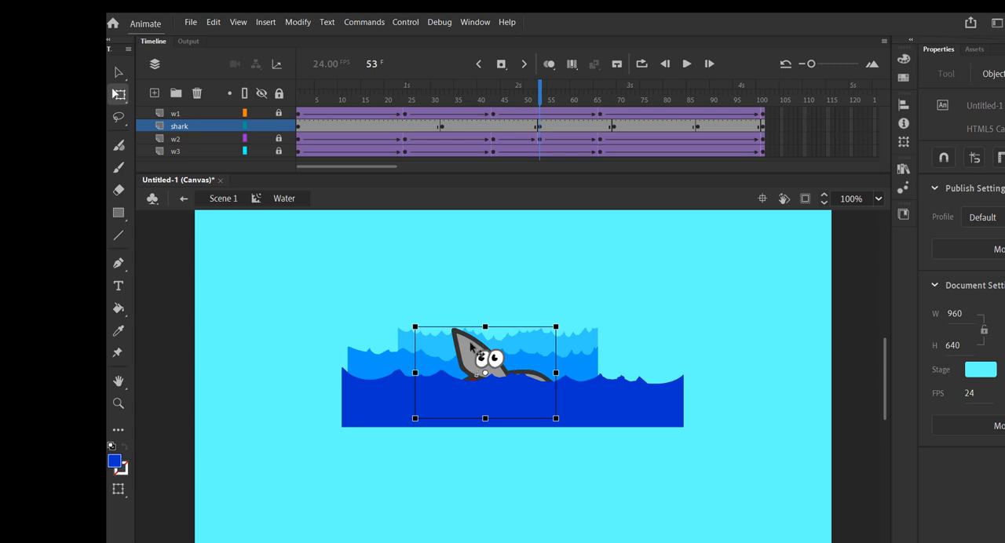
# At frame 53, raise the shark slightly out of the water and tilt it counterclockwise.
pyautogui.moveTo(471, 346); pyautogui.dragTo(466, 332)
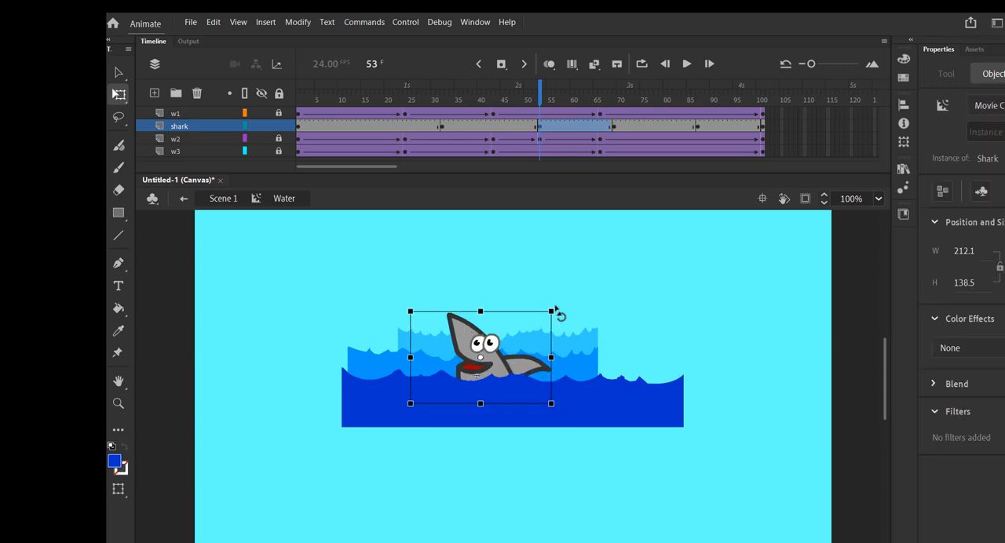
pyautogui.moveTo(555, 310); pyautogui.dragTo(554, 296)
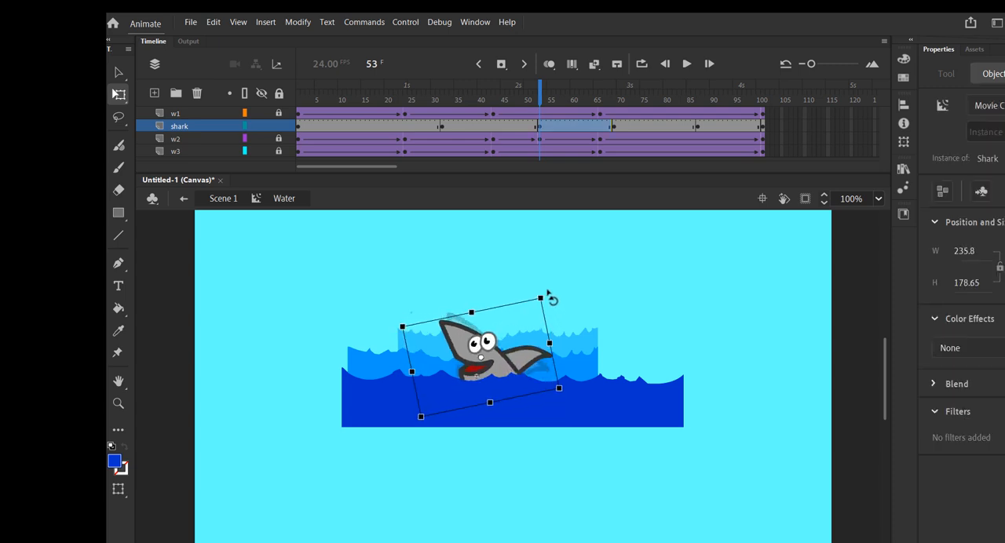
# At frame 69 of the shark layer, tilt the shark clockwise and shift it slightly right and down into the water.
pyautogui.click(612, 127)
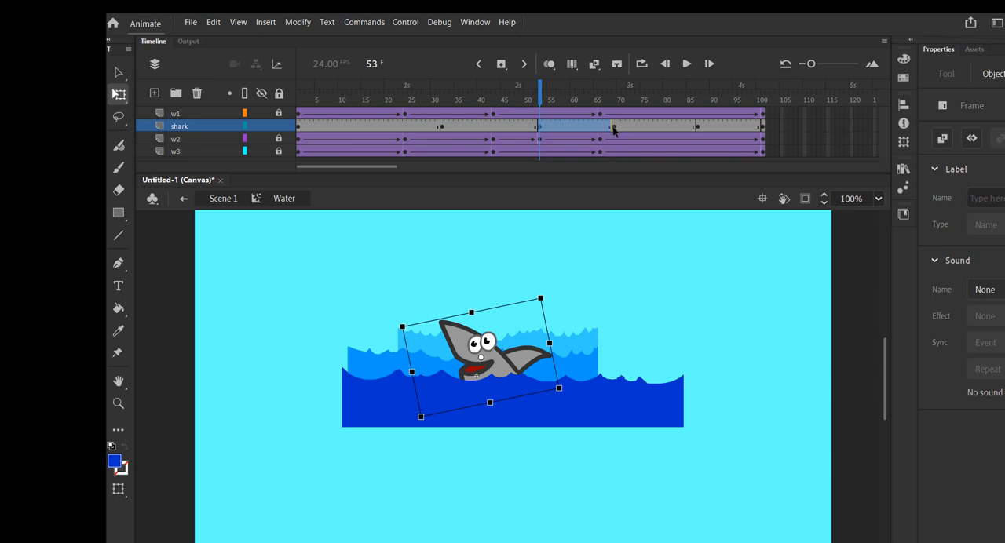
pyautogui.click(613, 127)
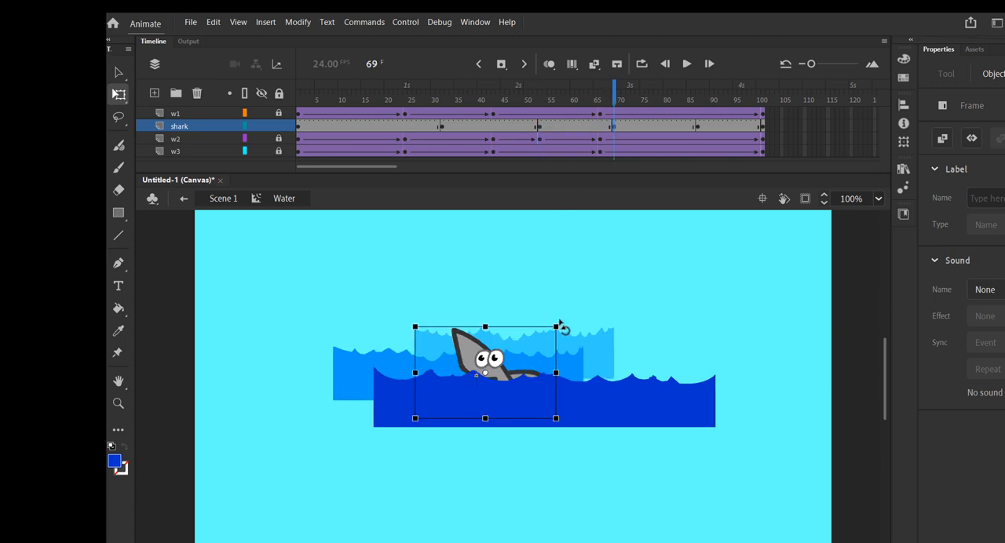
pyautogui.moveTo(559, 324); pyautogui.dragTo(571, 347)
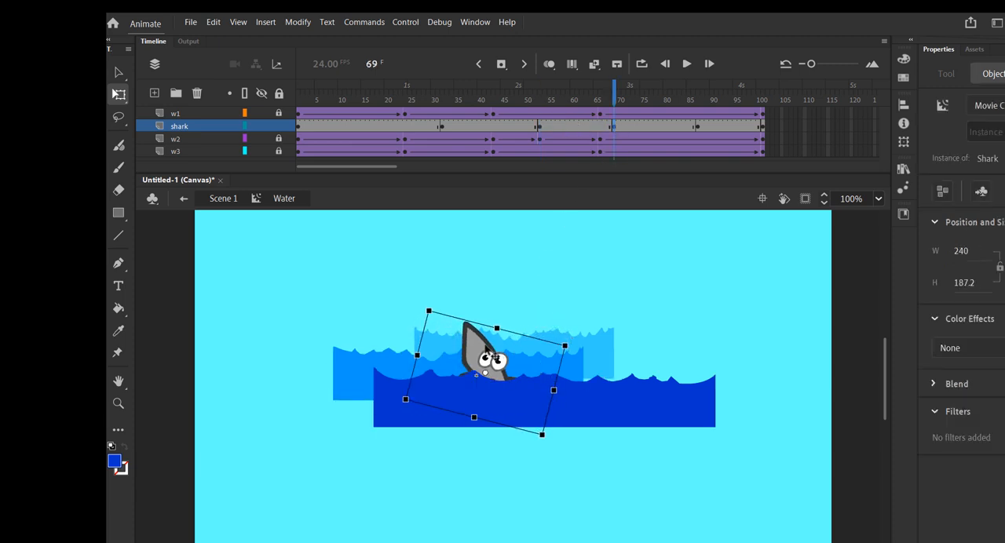
pyautogui.moveTo(488, 349); pyautogui.dragTo(503, 354)
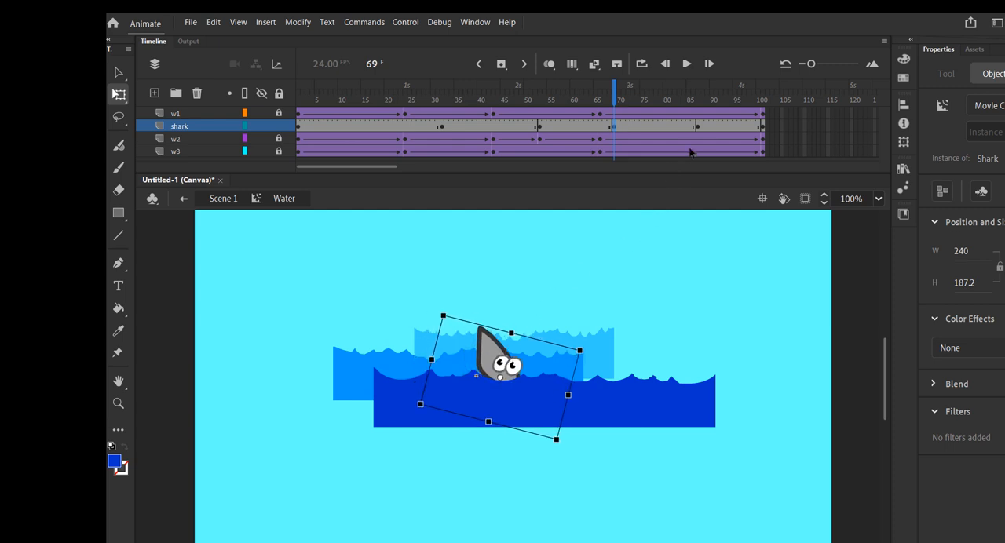
# At frame 87 of the shark layer, tilt the shark clockwise and raise it well out of the water.
pyautogui.click(698, 127)
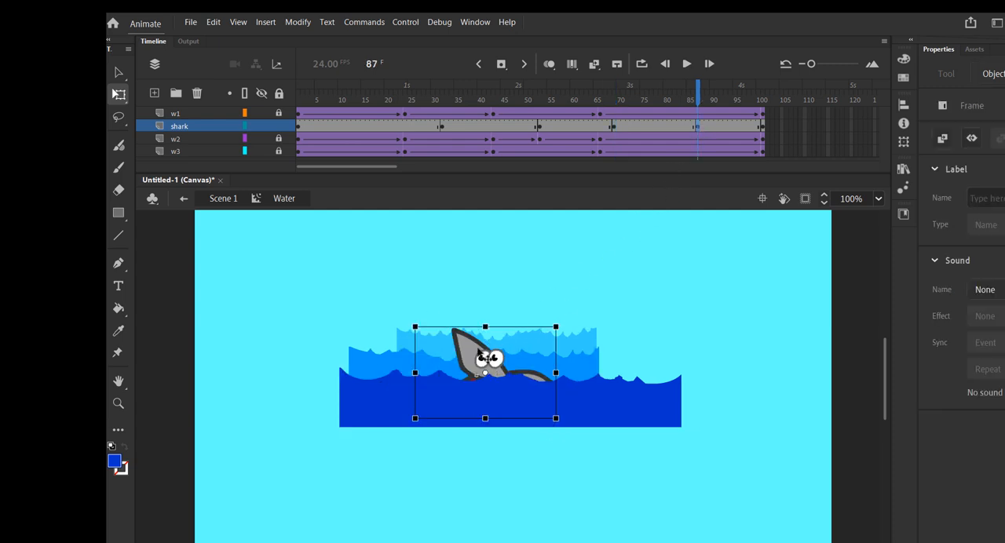
pyautogui.moveTo(408, 320); pyautogui.dragTo(428, 305)
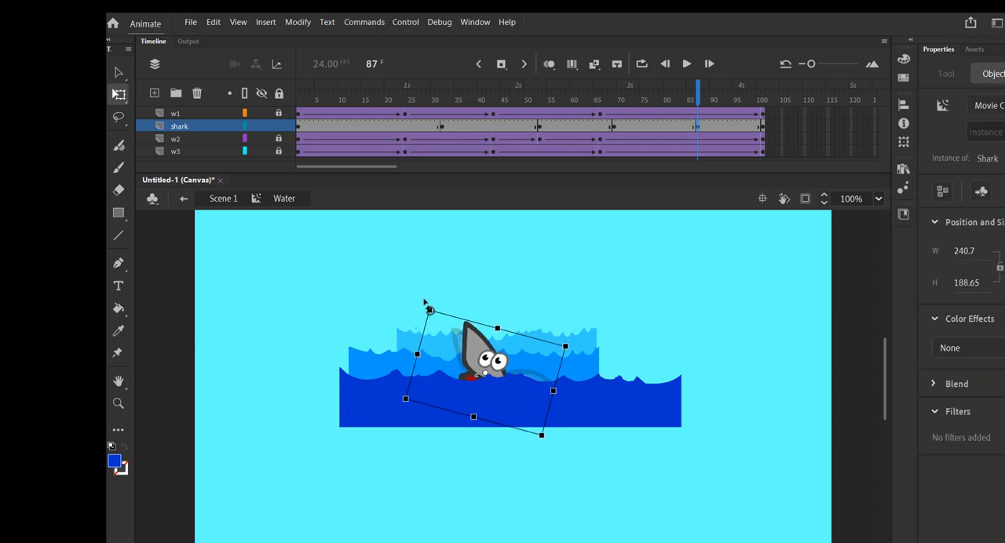
pyautogui.moveTo(477, 348); pyautogui.dragTo(474, 320)
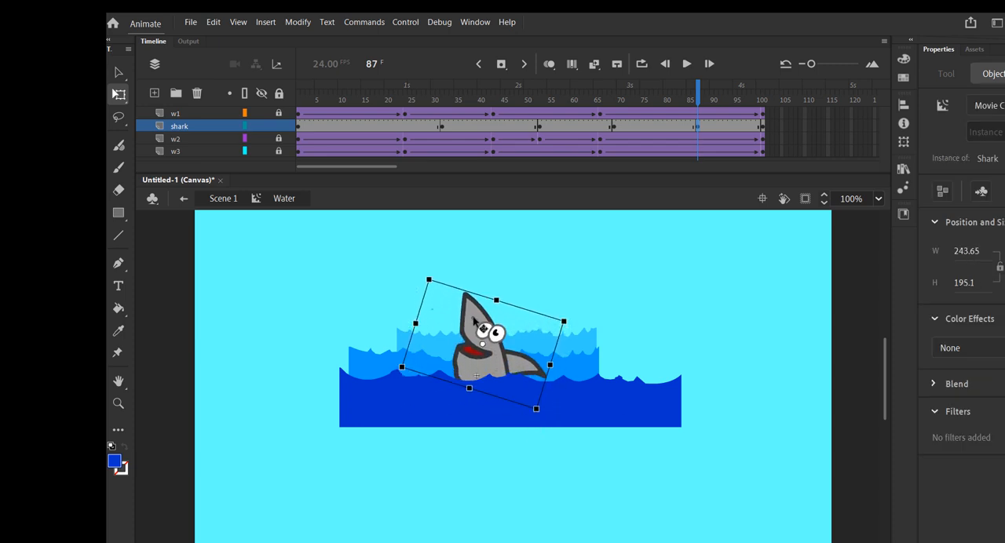
pyautogui.click(763, 129)
# Create classic tweens between all keyframes of the shark layer, and preview the movie in the browser.
pyautogui.rightClick(354, 126)
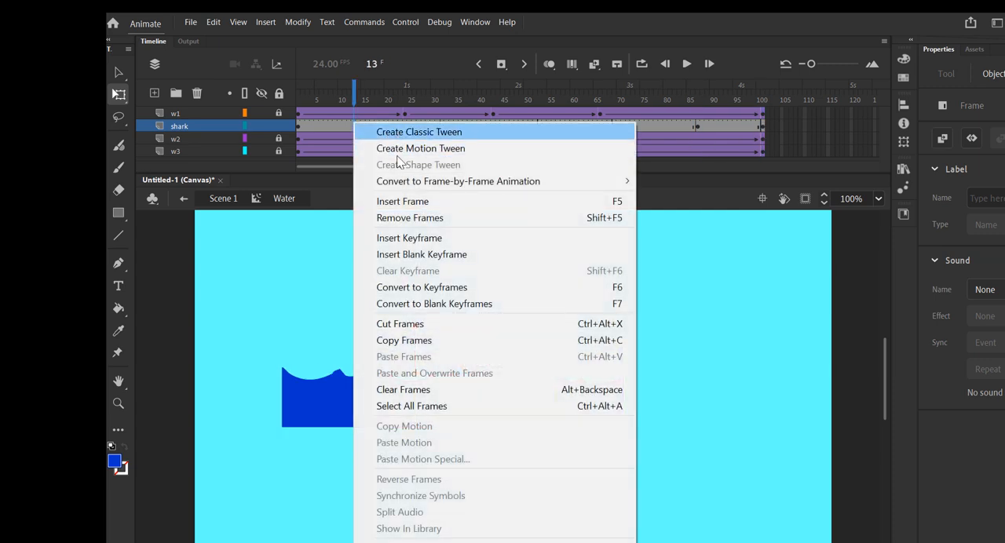
pyautogui.click(414, 132)
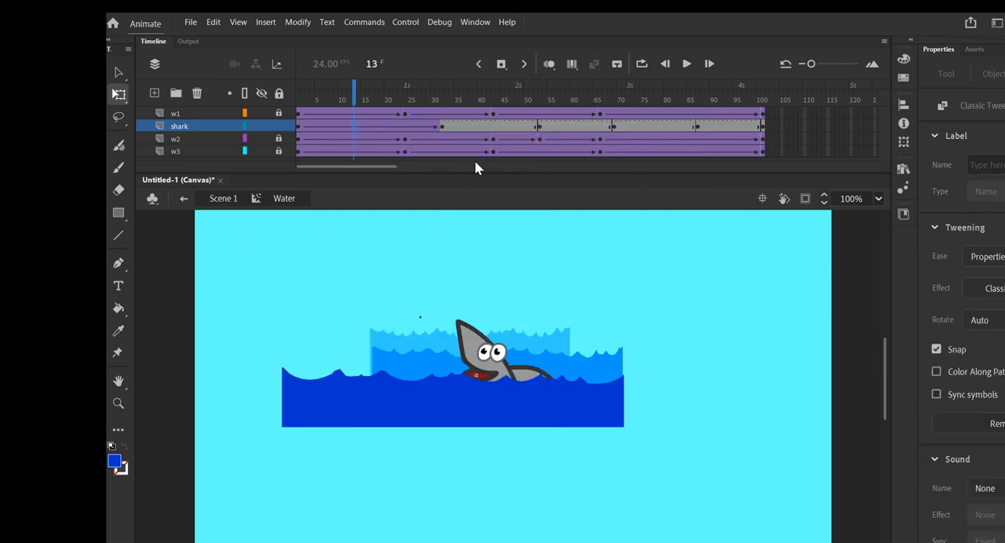
pyautogui.rightClick(482, 128)
pyautogui.click(491, 132)
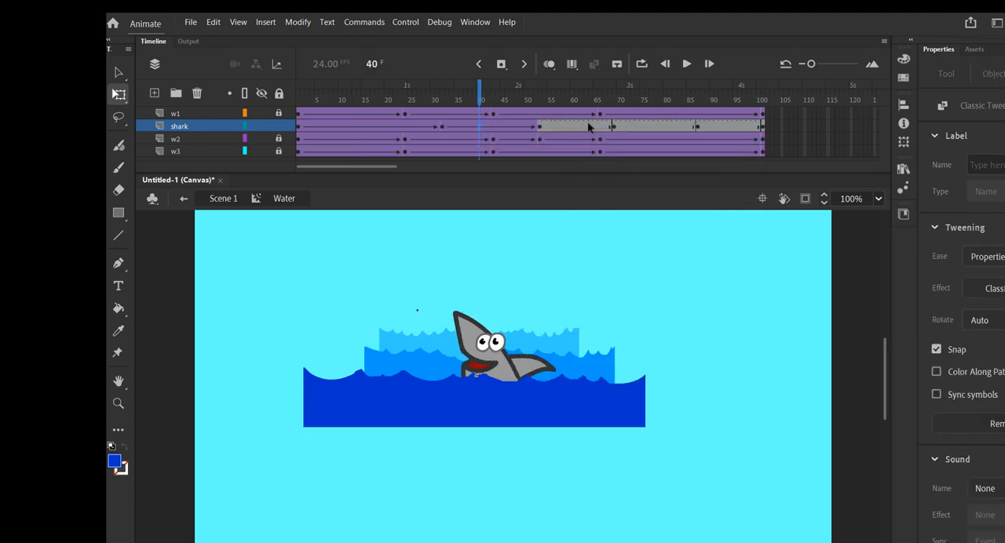
pyautogui.rightClick(589, 124)
pyautogui.click(596, 132)
pyautogui.rightClick(643, 125)
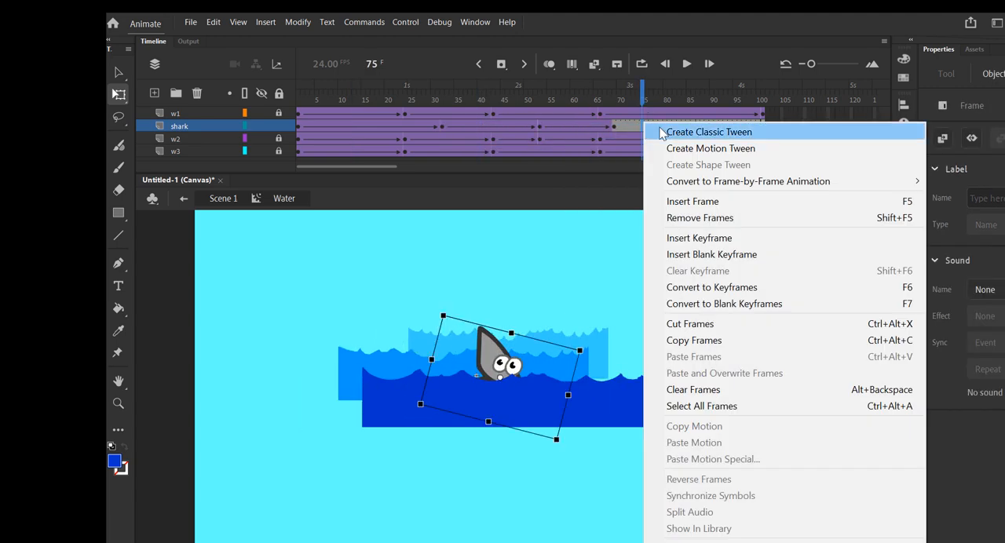
pyautogui.click(681, 132)
pyautogui.rightClick(715, 127)
pyautogui.click(746, 132)
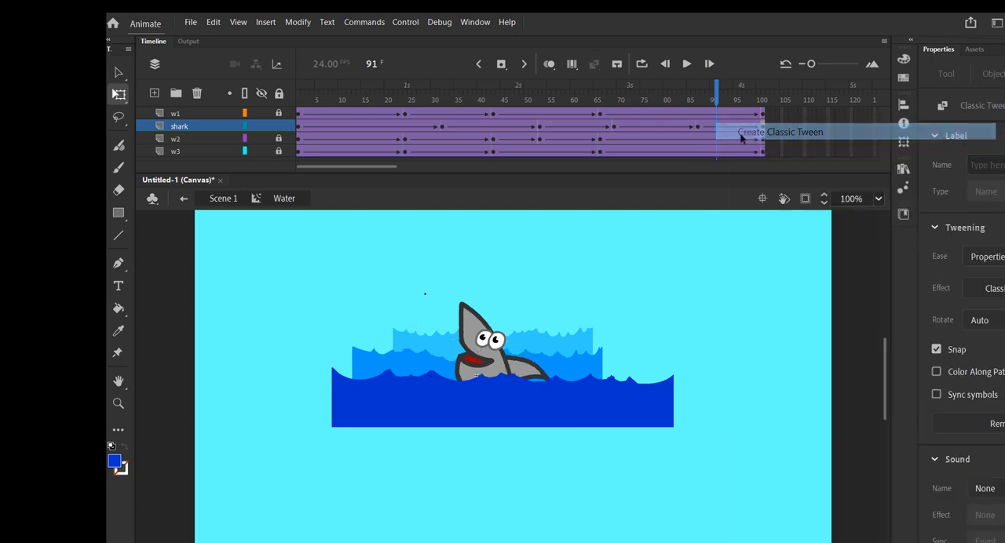
pyautogui.hotkey('ctrl', 'Return')
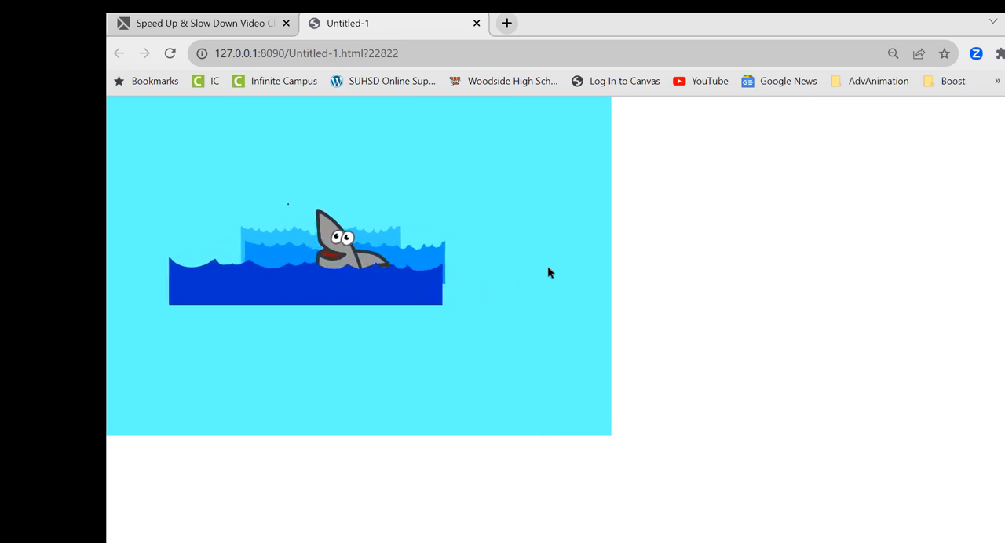
pyautogui.click(476, 23)
# On the water layer of Scene 1, draw two separate brick-red squares about 229 px high, level with each other and without outlines.
pyautogui.click(115, 462)
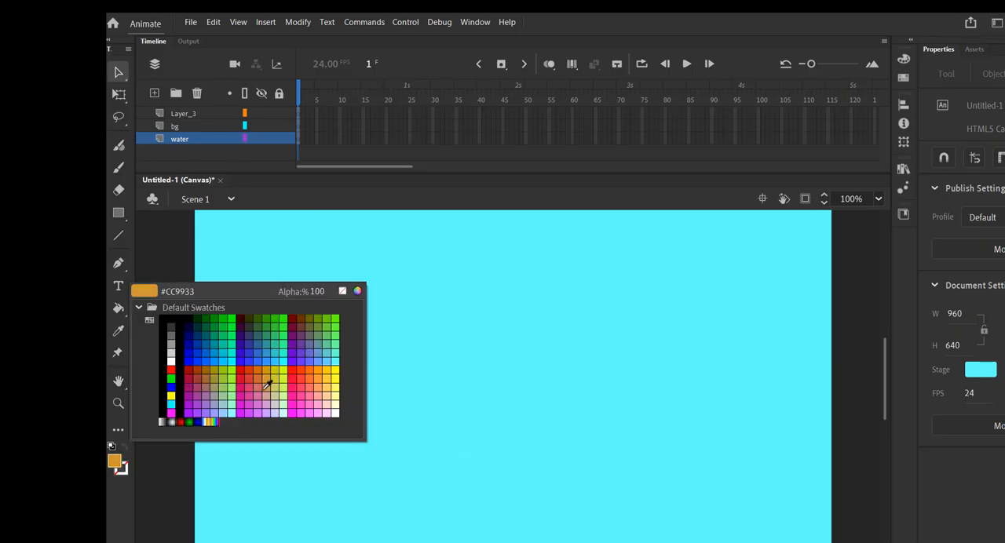
pyautogui.click(201, 378)
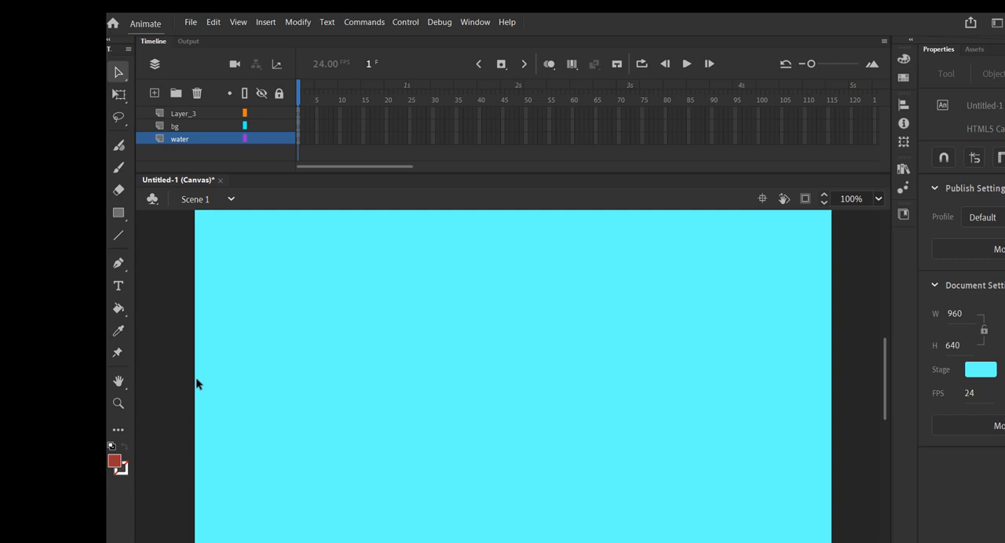
pyautogui.click(118, 214)
pyautogui.moveTo(270, 355)
pyautogui.mouseDown()
pyautogui.moveTo(429, 512)
pyautogui.moveTo(422, 505)
pyautogui.mouseUp()
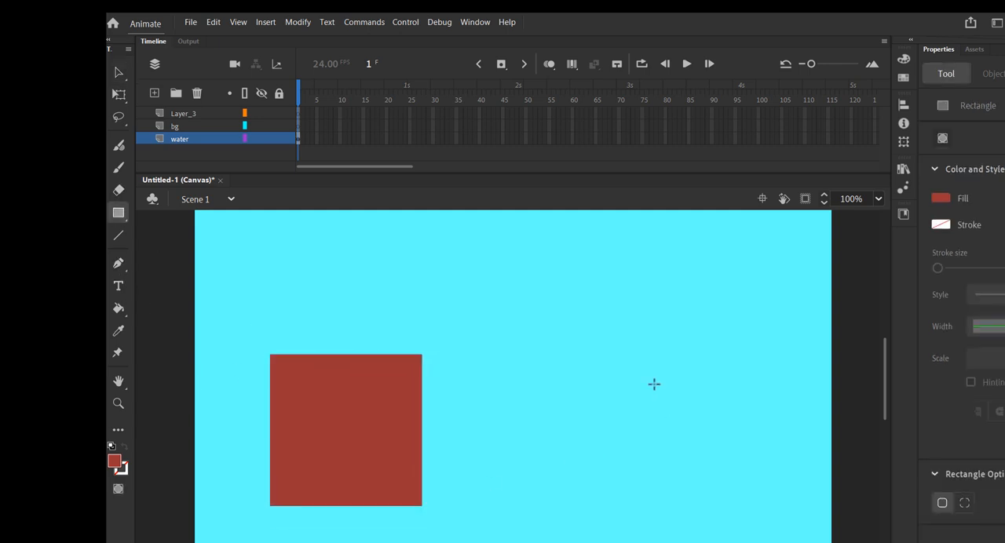
pyautogui.moveTo(590, 354)
pyautogui.mouseDown()
pyautogui.moveTo(747, 511)
pyautogui.moveTo(739, 505)
pyautogui.mouseUp()
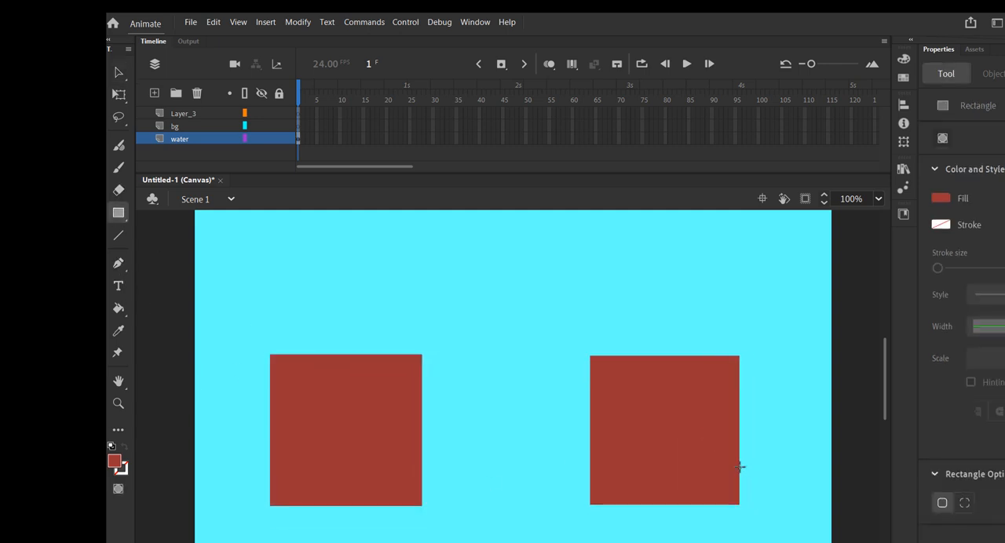
# Convert both squares together into a movie clip symbol named bg.
pyautogui.click(117, 72)
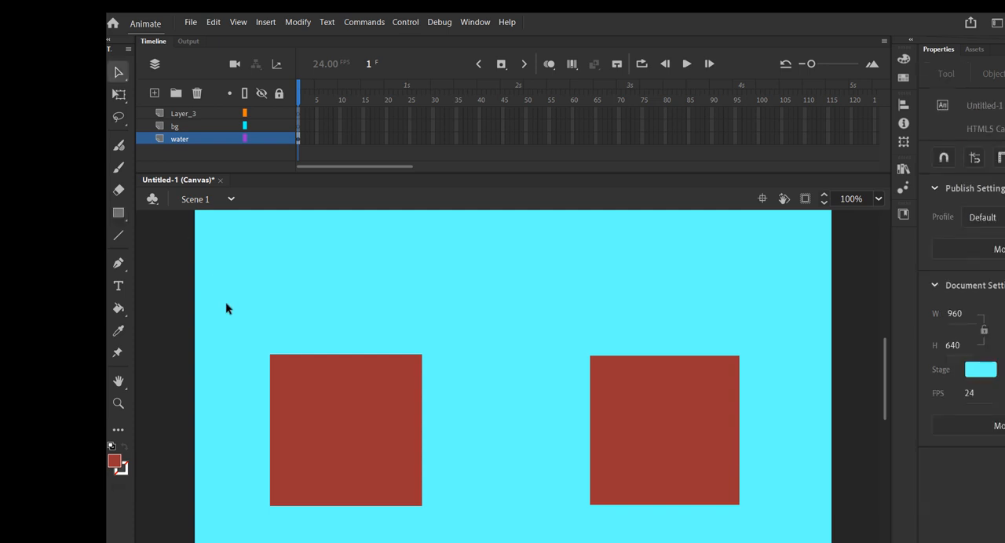
pyautogui.moveTo(227, 308); pyautogui.dragTo(773, 518)
pyautogui.rightClick(657, 430)
pyautogui.click(709, 403)
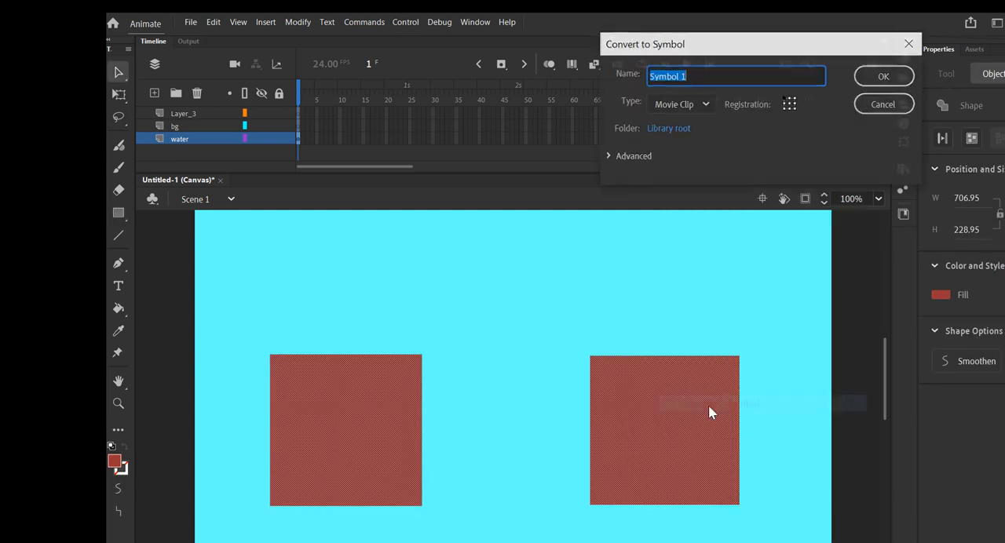
pyautogui.write('bg')
pyautogui.press('Return')
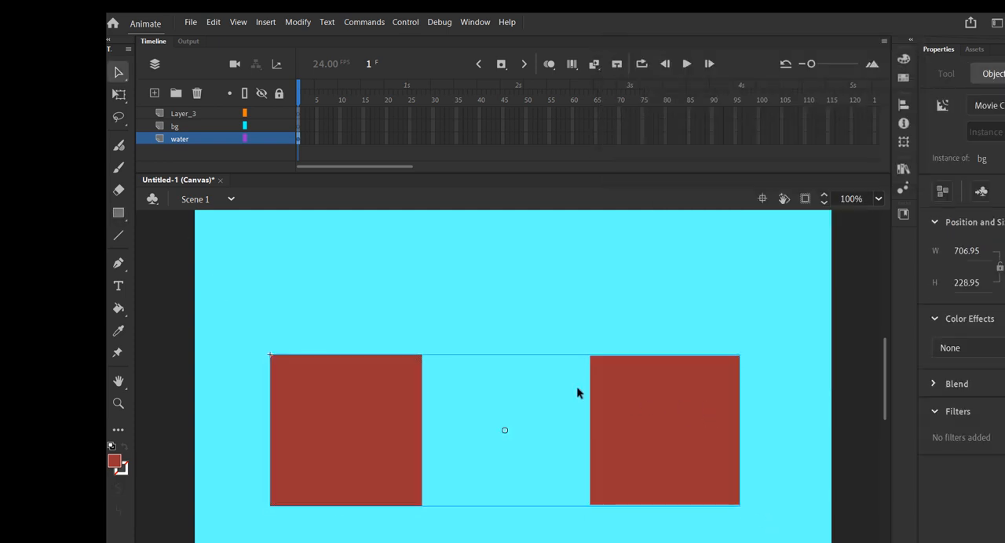
# Inside the bg movie clip, rename the squares' layer ground and add layers named grass and water above it.
pyautogui.doubleClick(658, 405)
pyautogui.doubleClick(170, 113)
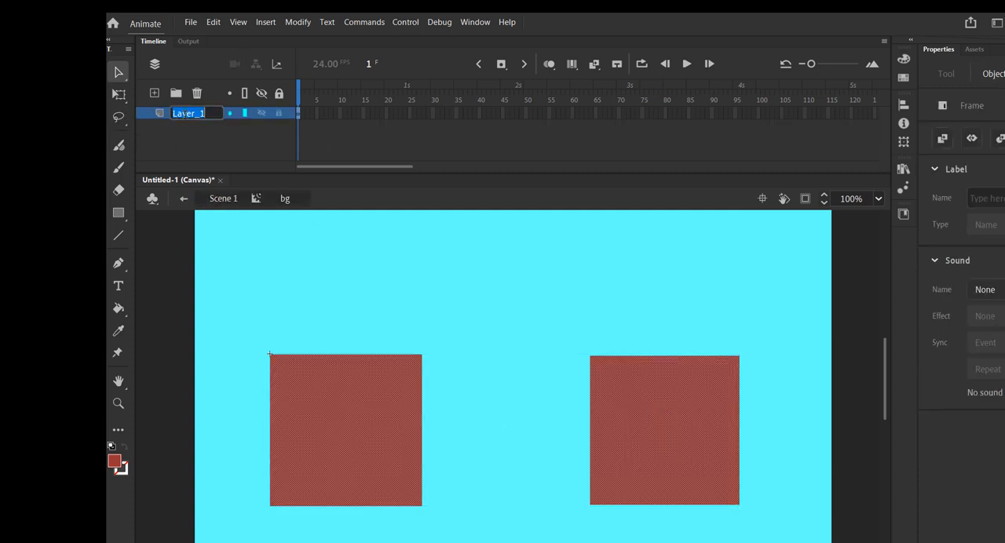
pyautogui.write('gr')
pyautogui.click(155, 92)
pyautogui.click(155, 93)
pyautogui.doubleClick(177, 125)
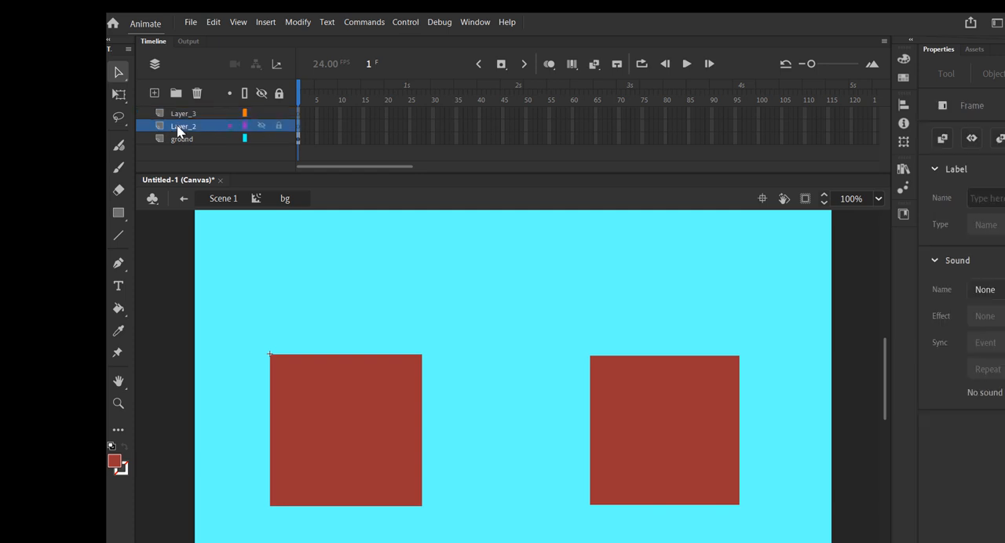
pyautogui.write('grass')
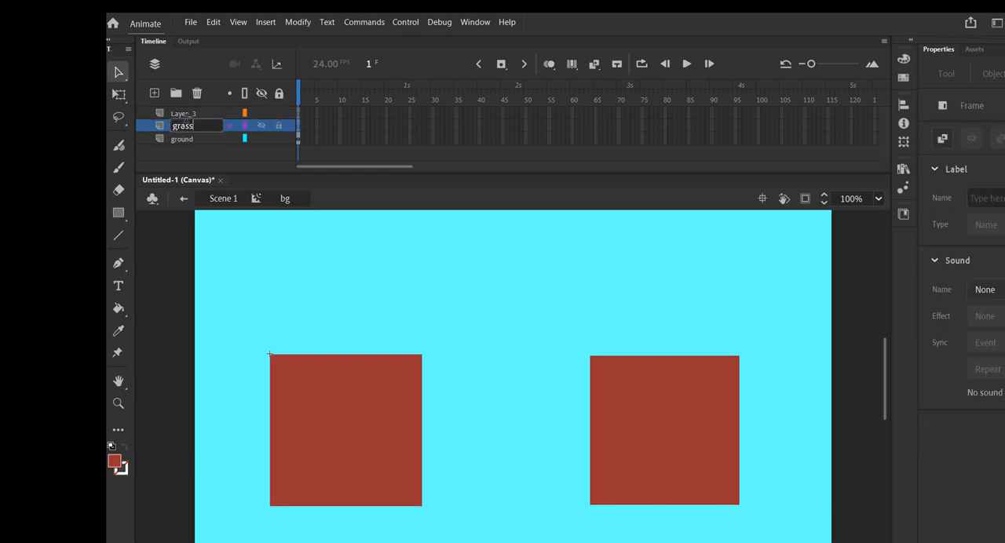
pyautogui.doubleClick(186, 114)
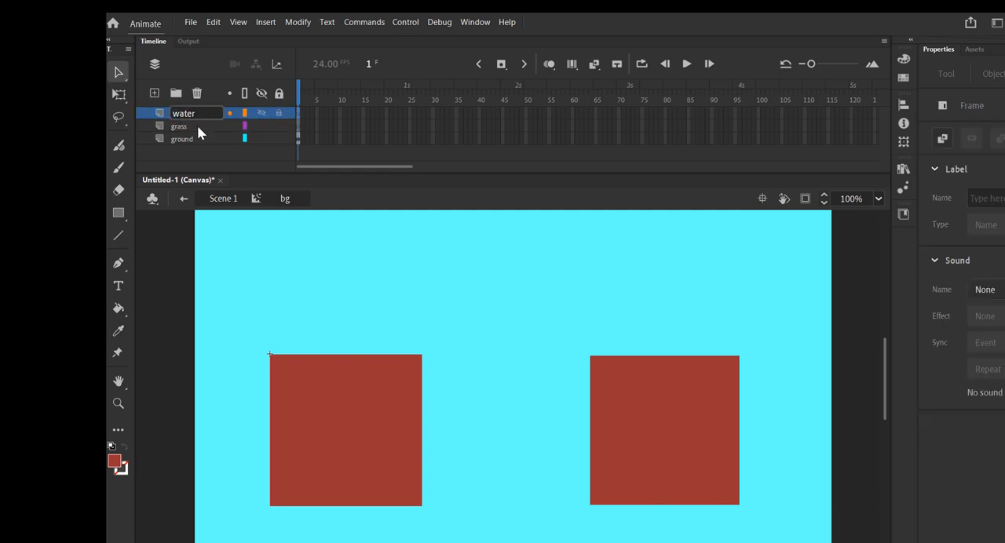
pyautogui.write('water')
# On the grass layer, with the other layers locked, brush closed dark green grass outlines with scalloped lower edges over both blocks' tops.
pyautogui.click(189, 128)
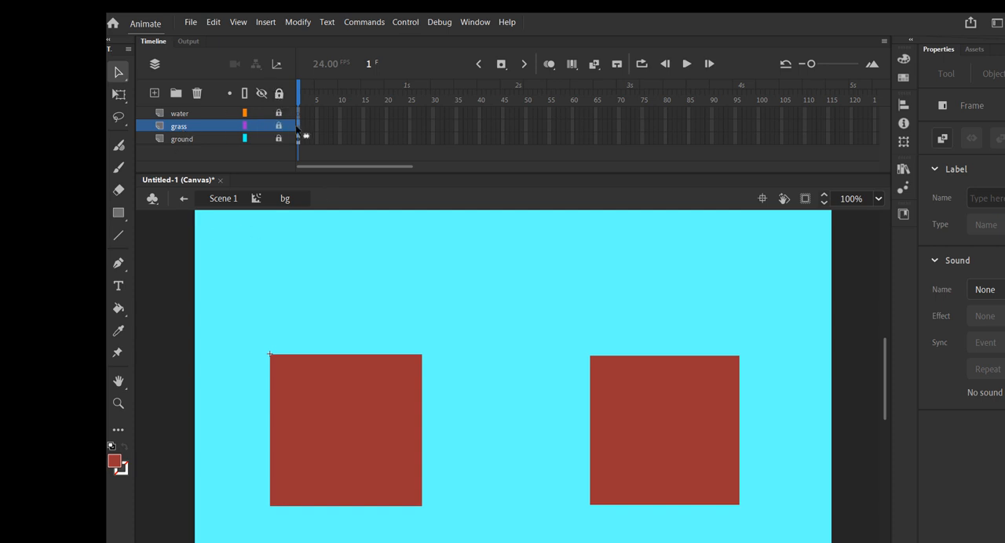
pyautogui.click(115, 462)
pyautogui.click(309, 355)
pyautogui.press('b')
pyautogui.moveTo(270, 345)
pyautogui.mouseDown()
pyautogui.moveTo(420, 350)
pyautogui.moveTo(435, 396)
pyautogui.moveTo(372, 368)
pyautogui.moveTo(335, 385)
pyautogui.moveTo(278, 376)
pyautogui.moveTo(272, 385)
pyautogui.moveTo(268, 348)
pyautogui.mouseUp()
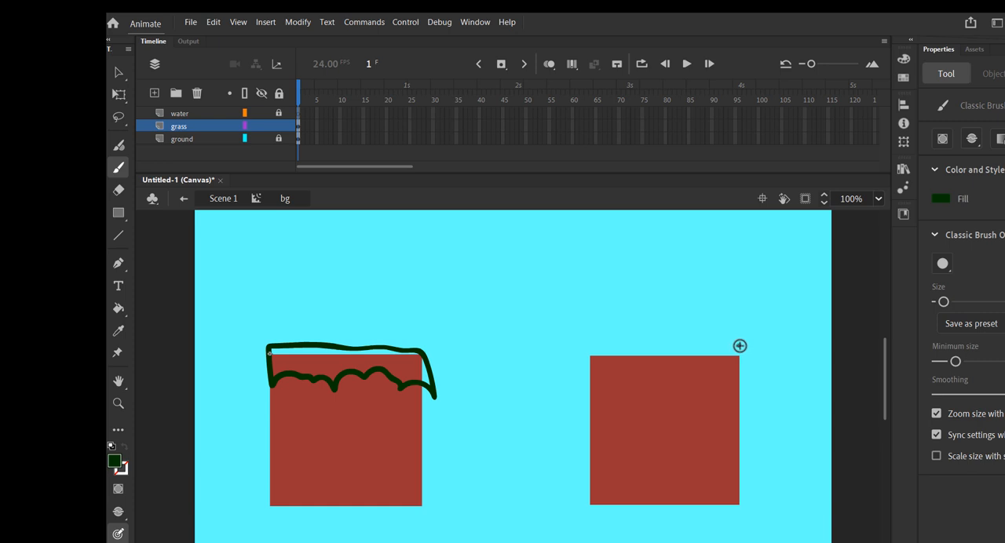
pyautogui.moveTo(740, 346)
pyautogui.mouseDown()
pyautogui.moveTo(587, 351)
pyautogui.moveTo(572, 391)
pyautogui.moveTo(600, 373)
pyautogui.moveTo(617, 385)
pyautogui.moveTo(656, 373)
pyautogui.moveTo(678, 386)
pyautogui.moveTo(713, 379)
pyautogui.moveTo(741, 388)
pyautogui.moveTo(736, 346)
pyautogui.mouseUp()
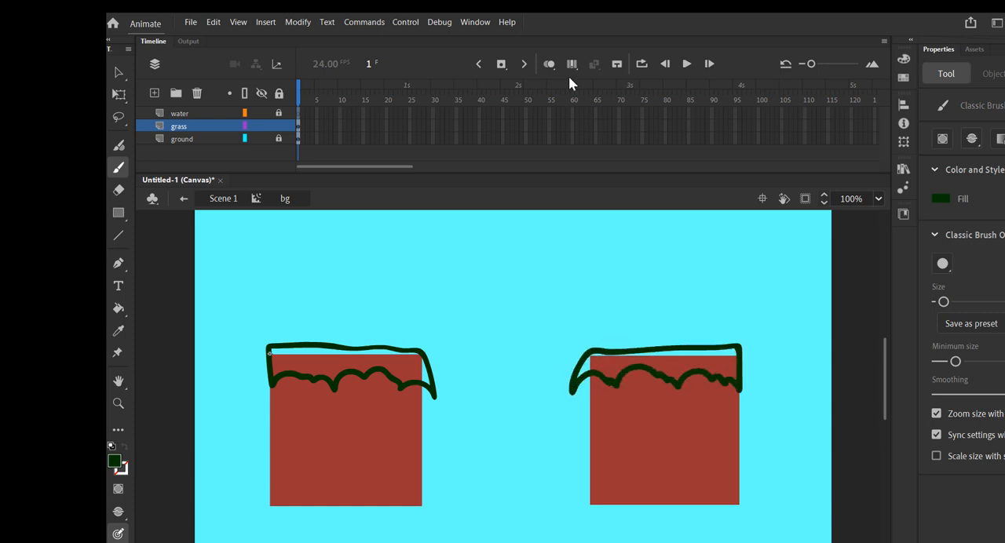
# Fill both grass outlines with bright green.
pyautogui.click(126, 464)
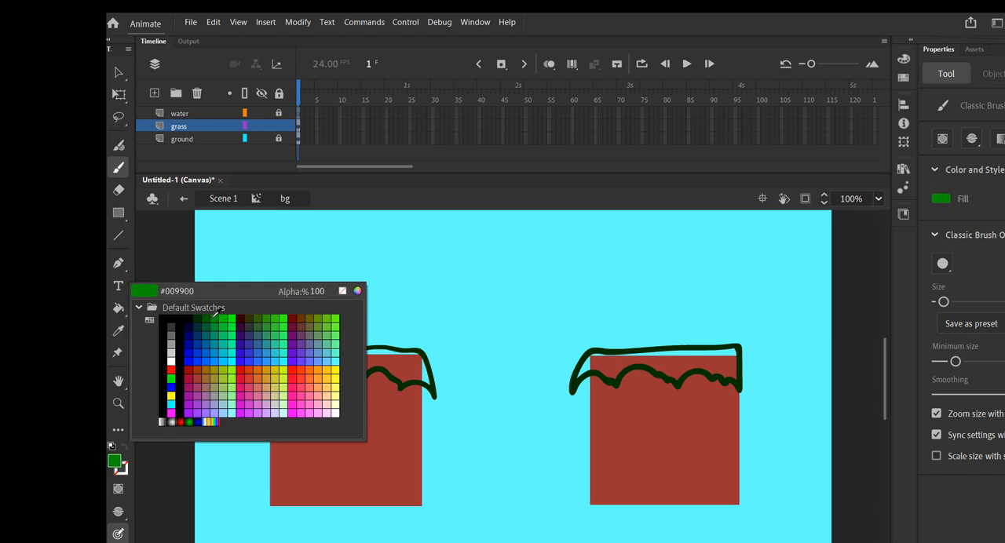
pyautogui.click(225, 315)
pyautogui.click(118, 308)
pyautogui.click(369, 365)
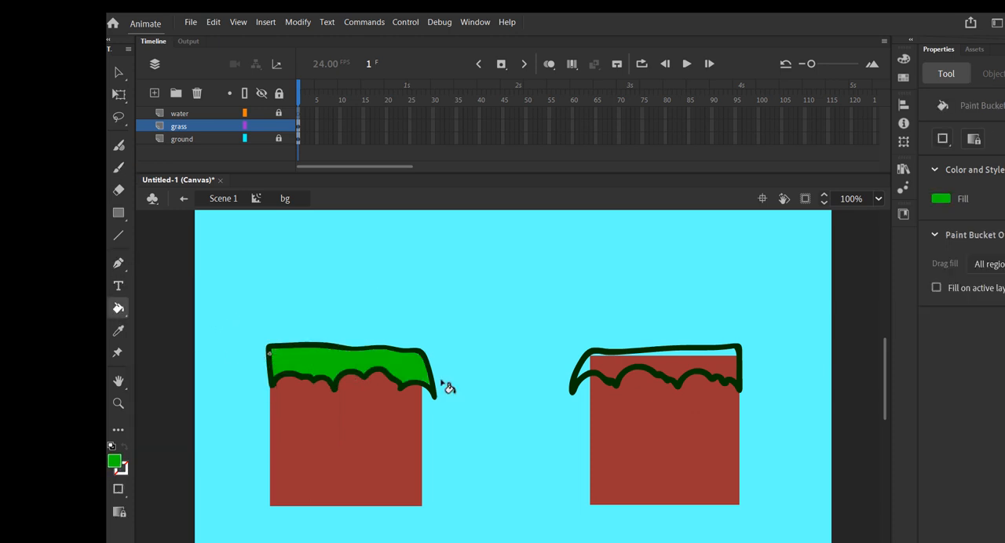
pyautogui.click(704, 368)
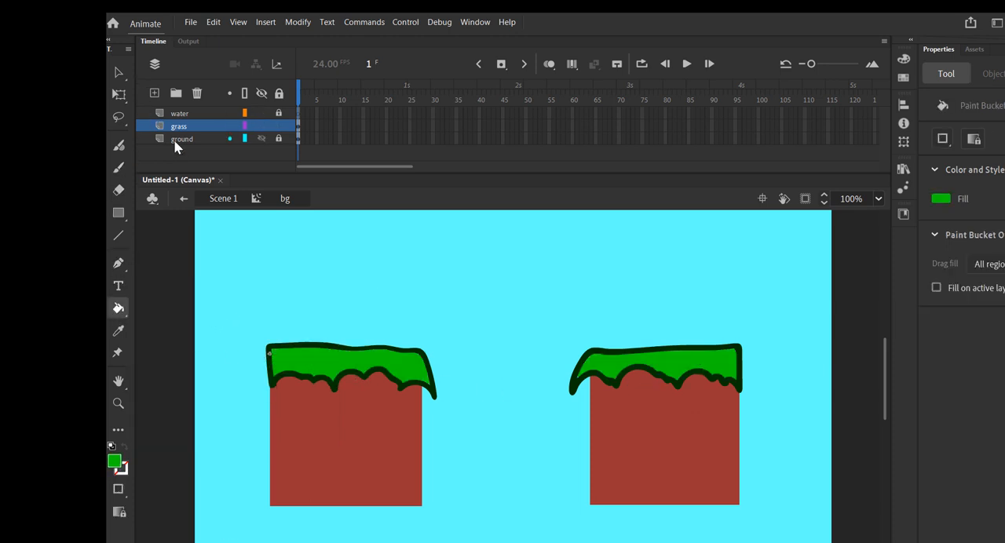
# Move the water layer beneath the ground layer in the bg clip.
pyautogui.click(163, 114)
pyautogui.moveTo(162, 115); pyautogui.dragTo(203, 171)
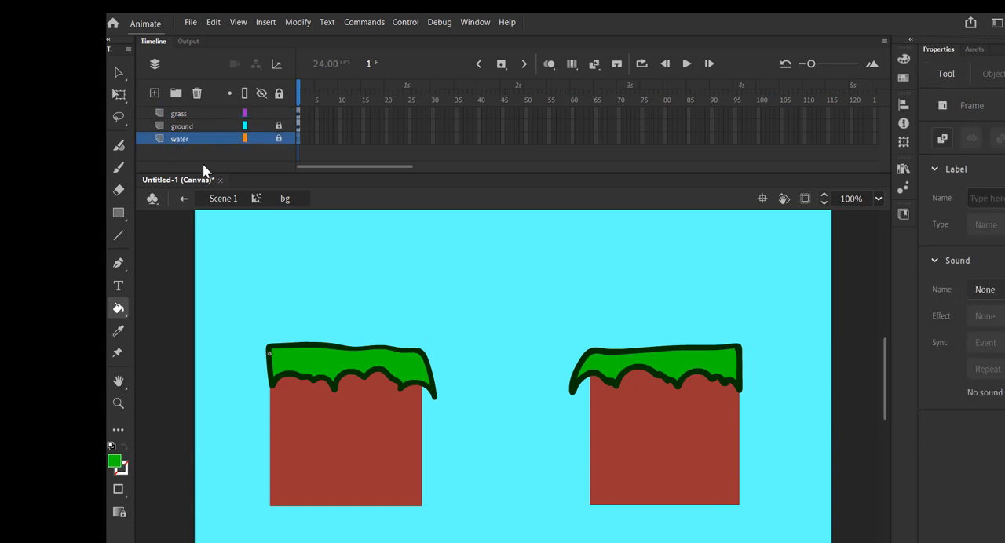
# Unlock the water layer, lock the grass layer, and place the Water movie clip from the library between the two blocks.
pyautogui.click(903, 168)
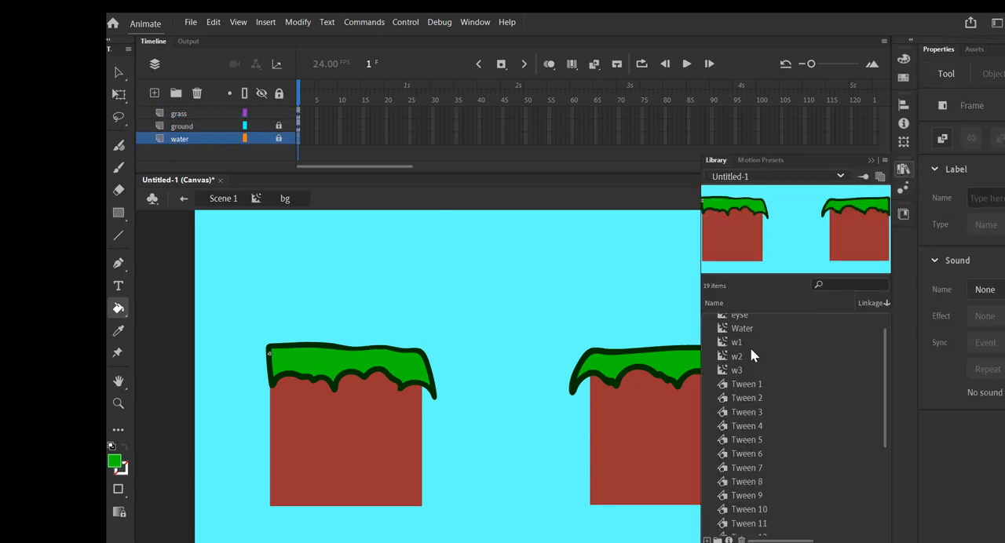
pyautogui.click(730, 329)
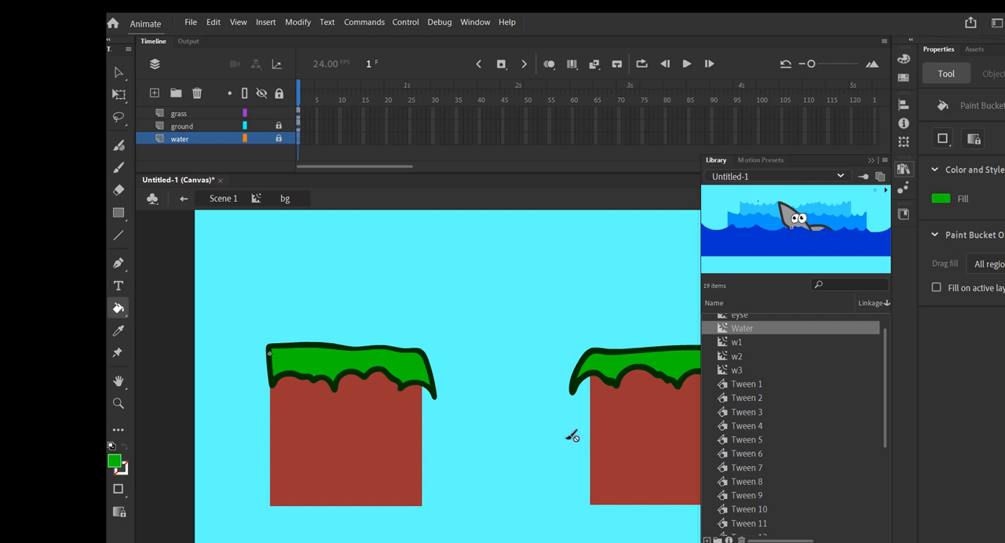
pyautogui.click(278, 138)
pyautogui.click(278, 113)
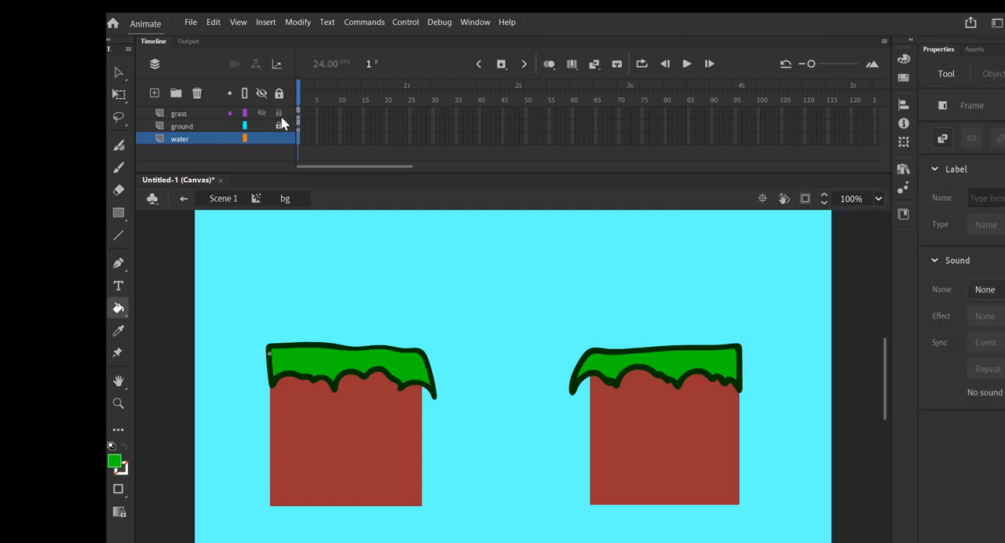
pyautogui.click(903, 169)
pyautogui.moveTo(726, 334); pyautogui.dragTo(486, 465)
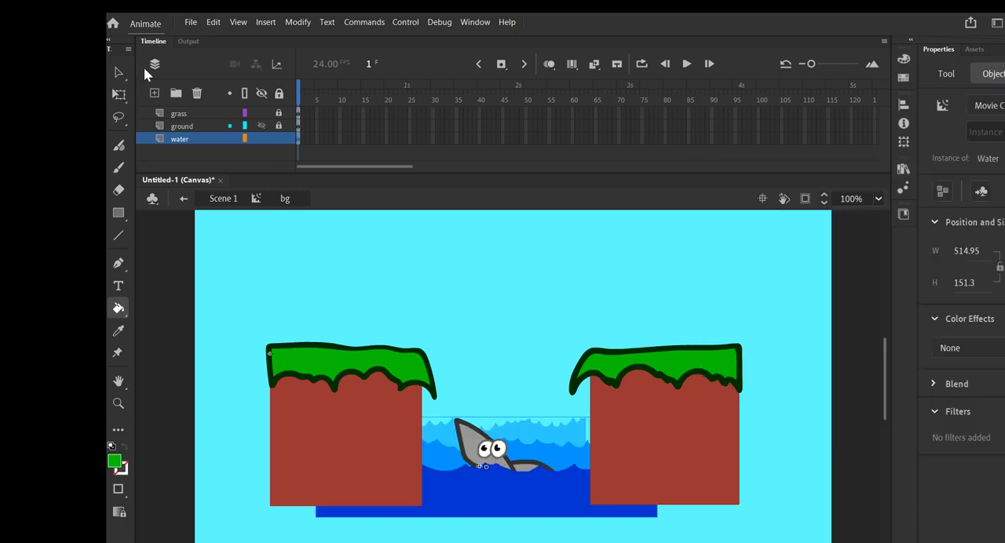
# Unlock all layers in the bg clip.
pyautogui.click(278, 94)
pyautogui.click(278, 94)
pyautogui.press('v')
pyautogui.click(344, 369)
pyautogui.click(346, 407)
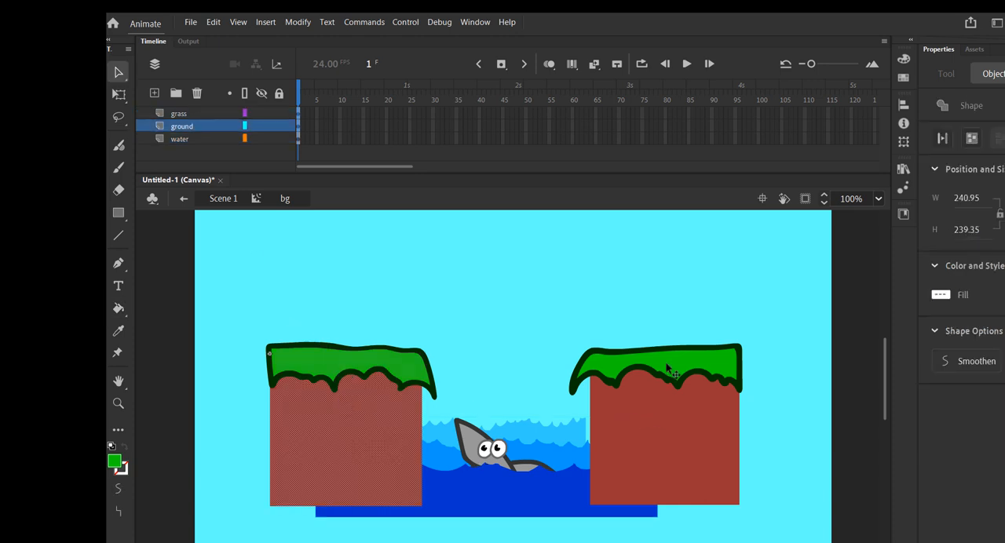
pyautogui.keyDown('shift'); pyautogui.click(663, 410); pyautogui.keyUp('shift')
pyautogui.press('Down')
pyautogui.press('Down')
pyautogui.press('Down')
pyautogui.press('Down')
pyautogui.press('Down')
pyautogui.press('Down')
pyautogui.press('Down')
pyautogui.press('Down')
pyautogui.press('Down')
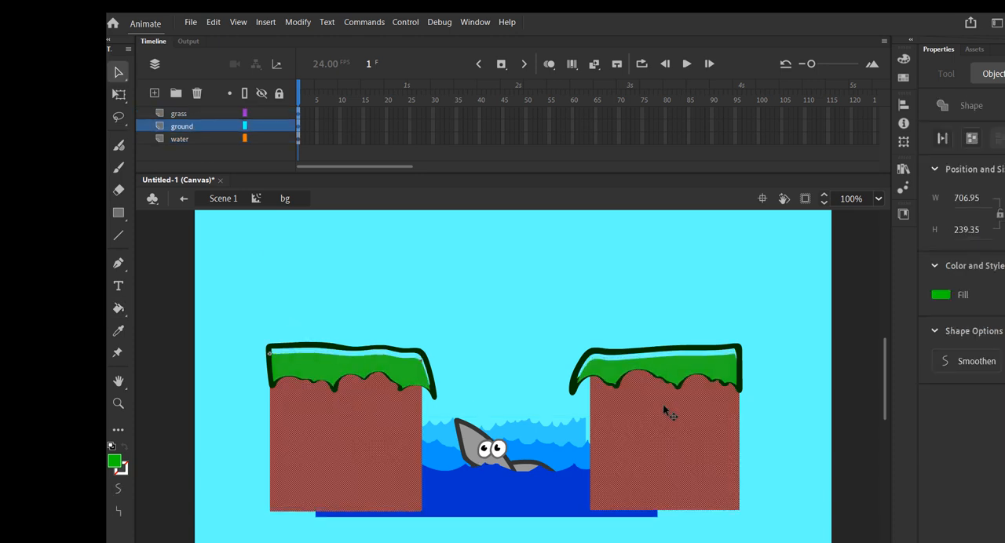
pyautogui.hotkey('ctrl', 'z')
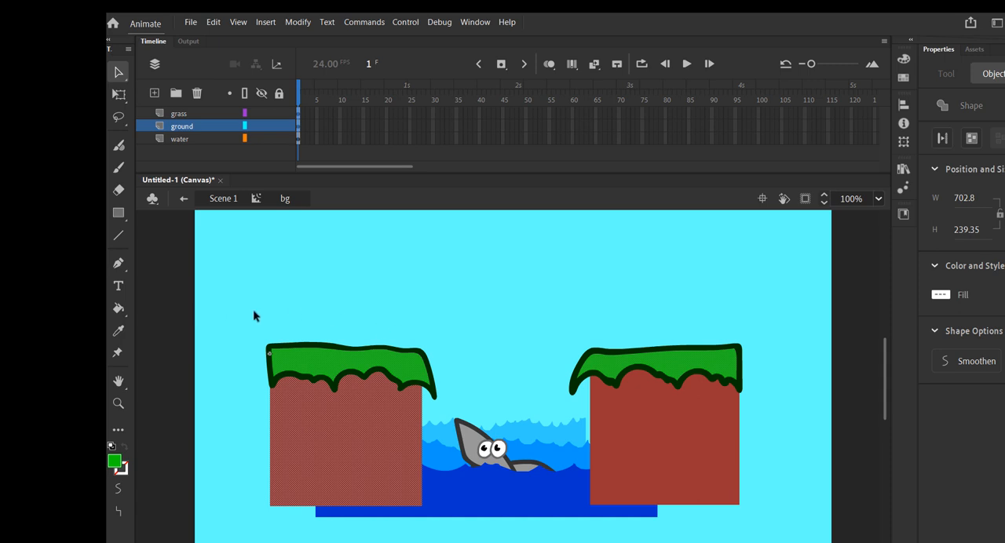
# Select everything on the ground and grass layers together and nudge it down to cover the water's lower ends.
pyautogui.click(299, 127)
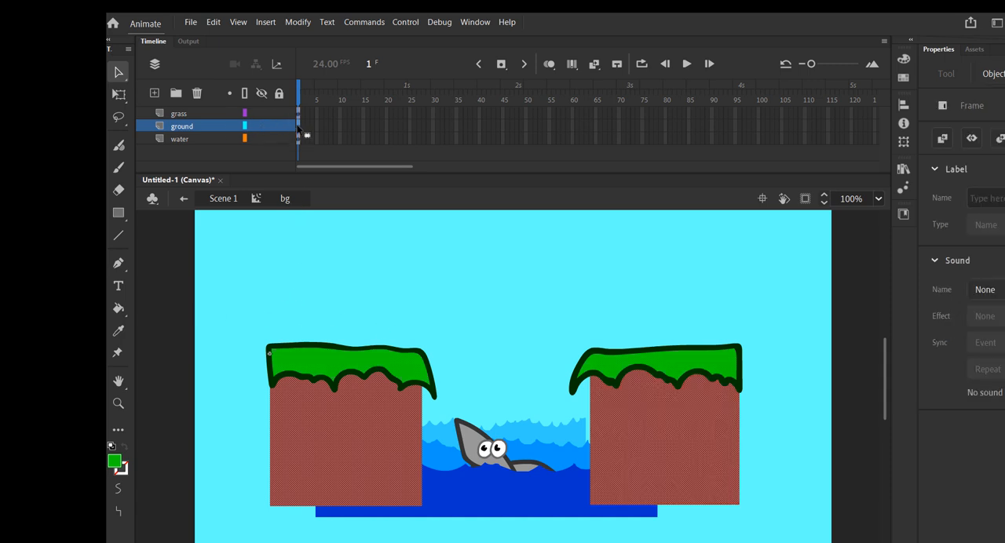
pyautogui.click(298, 114)
pyautogui.press('Down')
pyautogui.press('Down')
pyautogui.press('Down')
pyautogui.press('Down')
pyautogui.press('Down')
pyautogui.press('Down')
pyautogui.press('Down')
pyautogui.press('Down')
pyautogui.press('Down')
pyautogui.press('Down')
pyautogui.press('Down')
pyautogui.press('Down')
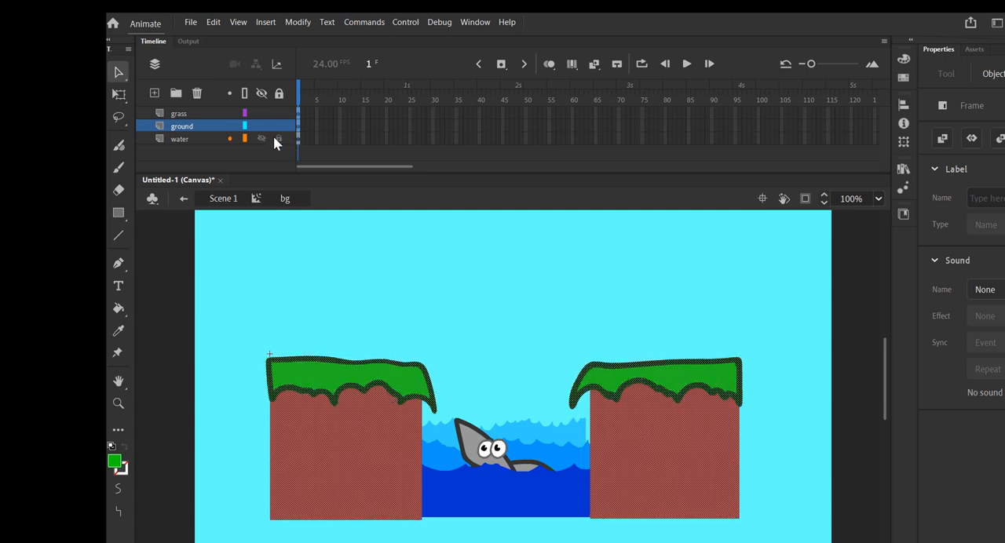
# Widen the Water movie clip to about 577 px with Free Transform and shift it right to fill the gap between the blocks.
pyautogui.click(298, 139)
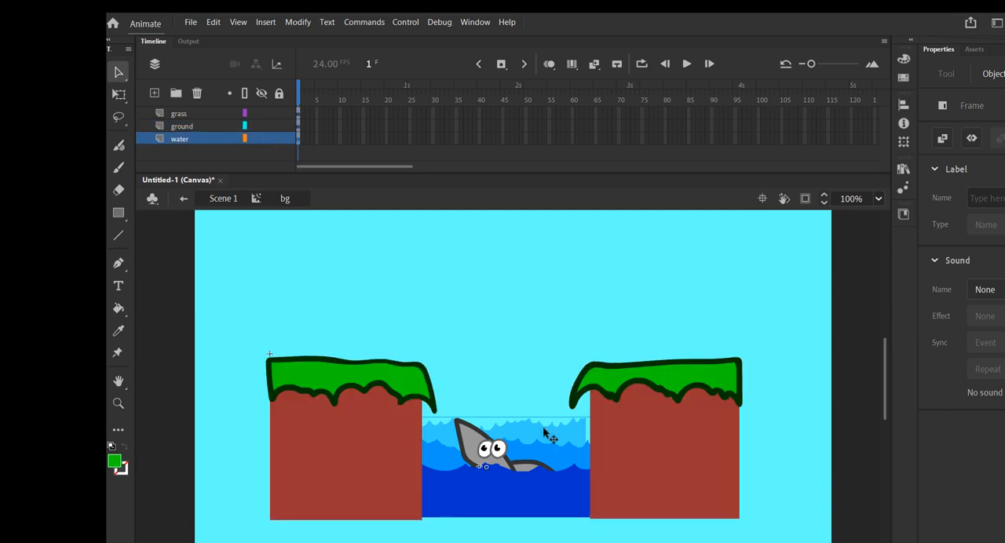
pyautogui.click(118, 95)
pyautogui.moveTo(656, 468); pyautogui.dragTo(679, 468)
pyautogui.moveTo(531, 451); pyautogui.dragTo(565, 453)
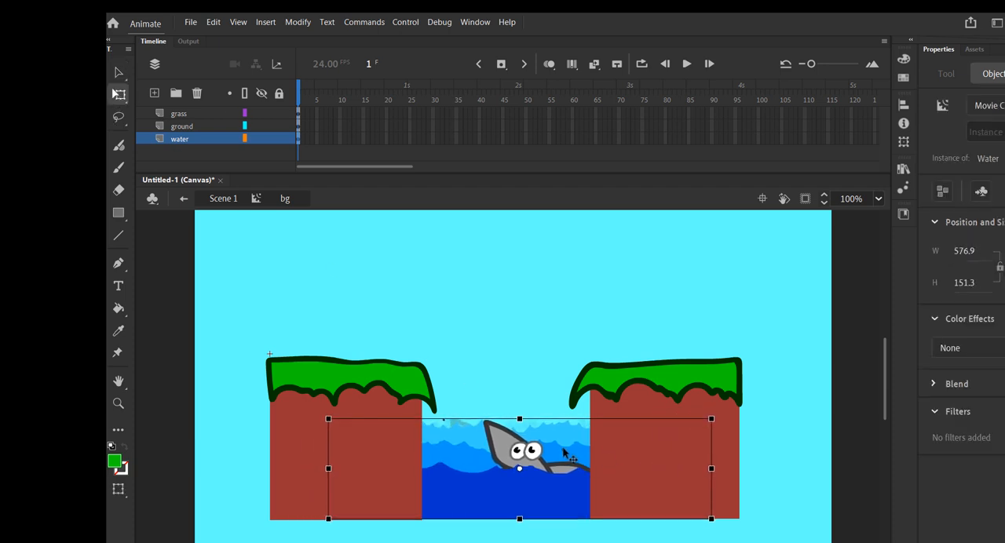
# Test the movie in the browser from Scene 1, close the preview, and reopen the bg clip for editing.
pyautogui.click(183, 199)
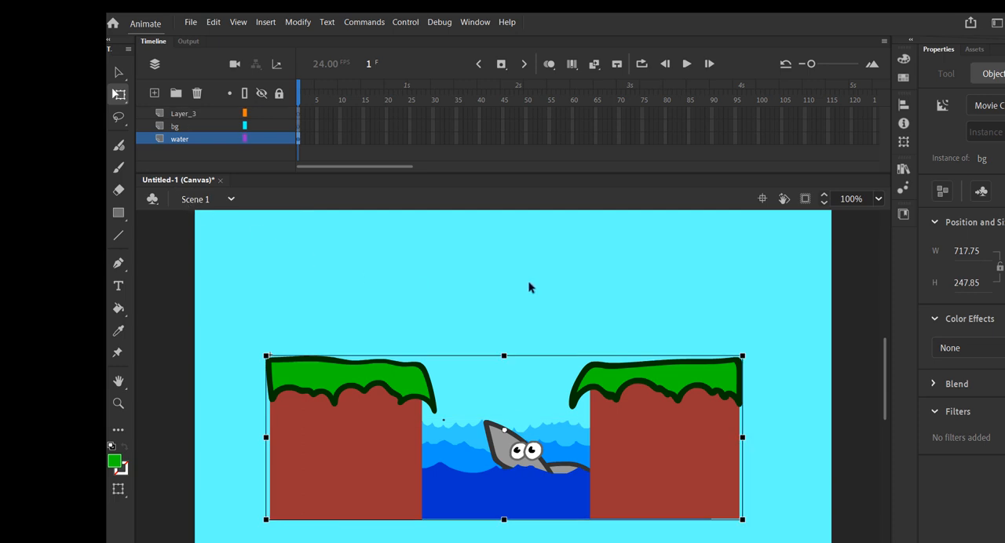
pyautogui.hotkey('ctrl', 'Return')
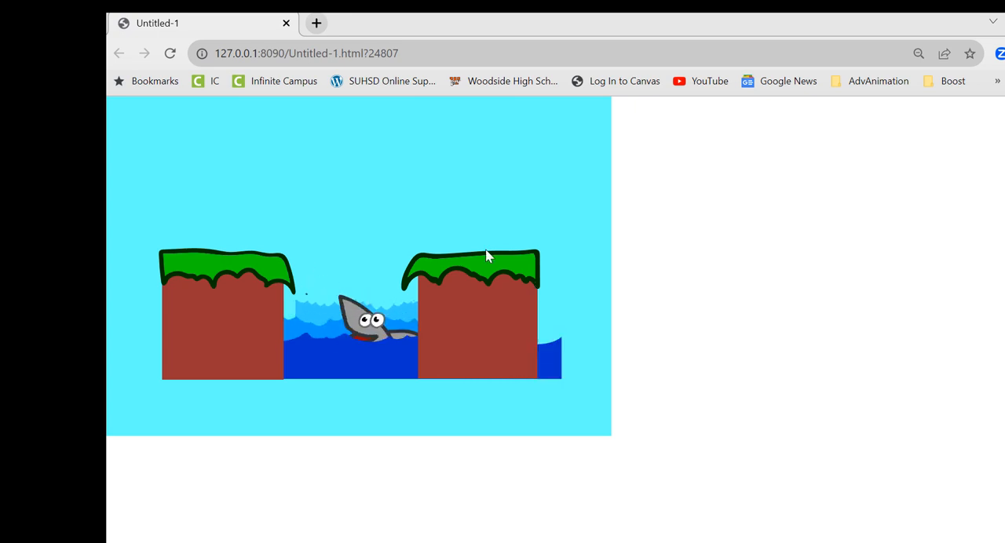
pyautogui.click(286, 23)
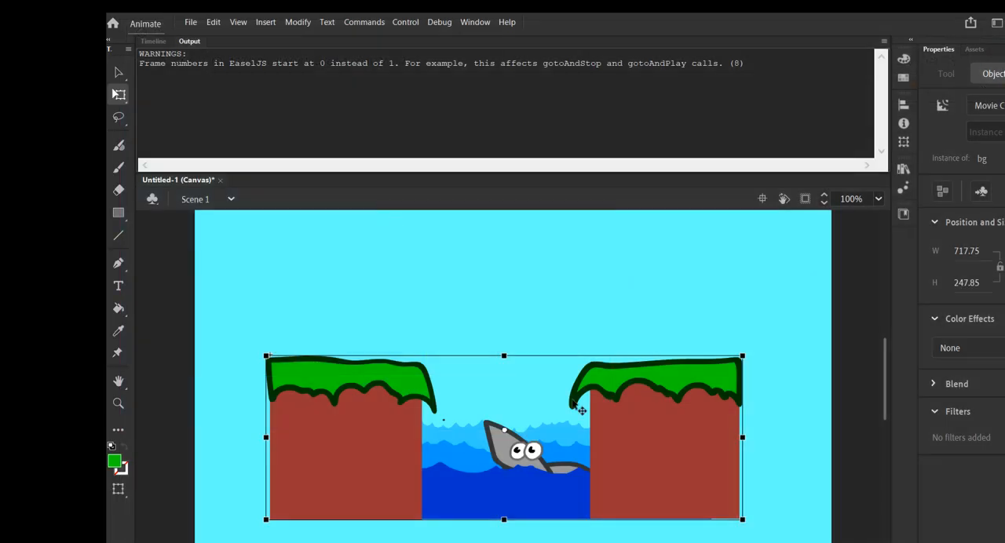
pyautogui.doubleClick(554, 439)
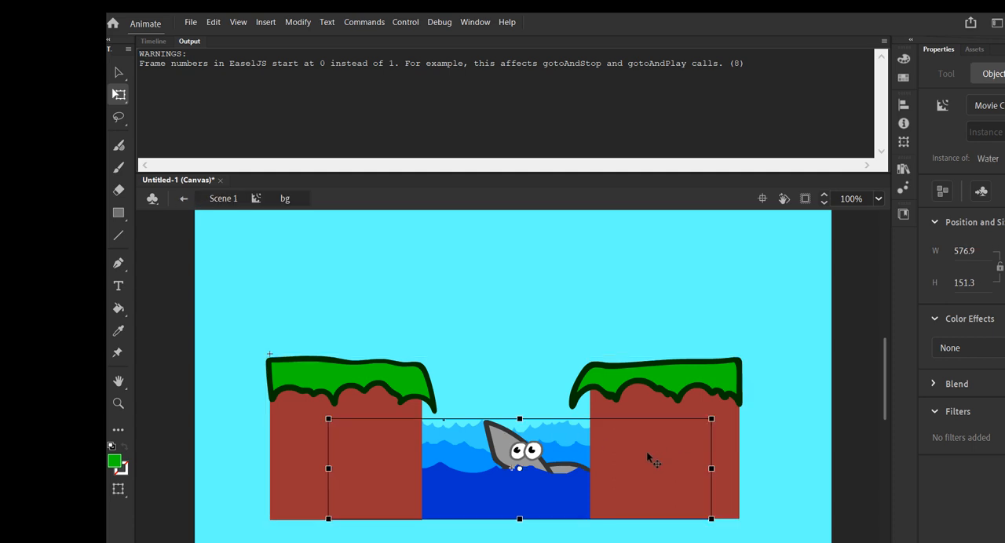
pyautogui.click(636, 469)
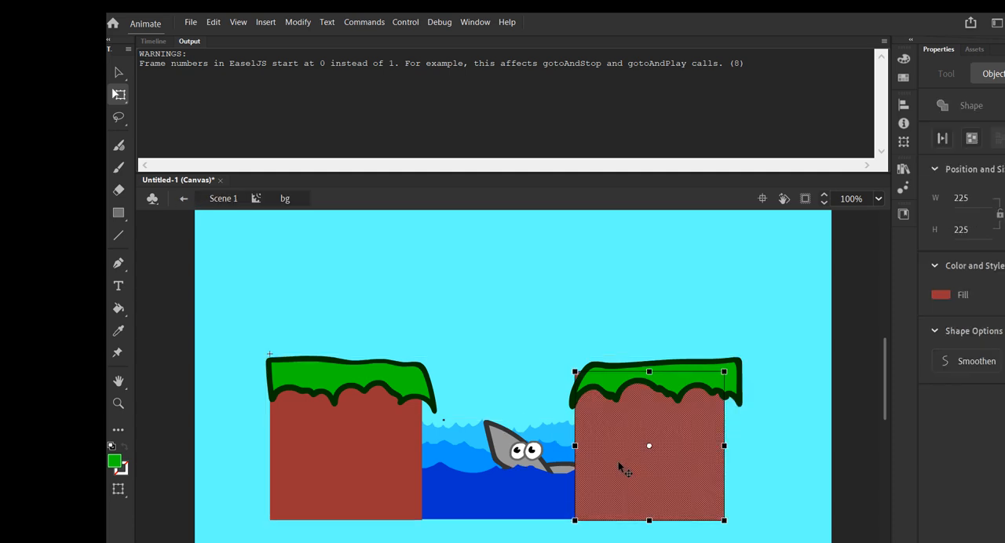
pyautogui.click(535, 464)
pyautogui.moveTo(651, 465); pyautogui.dragTo(623, 467)
pyautogui.hotkey('ctrl', 'z')
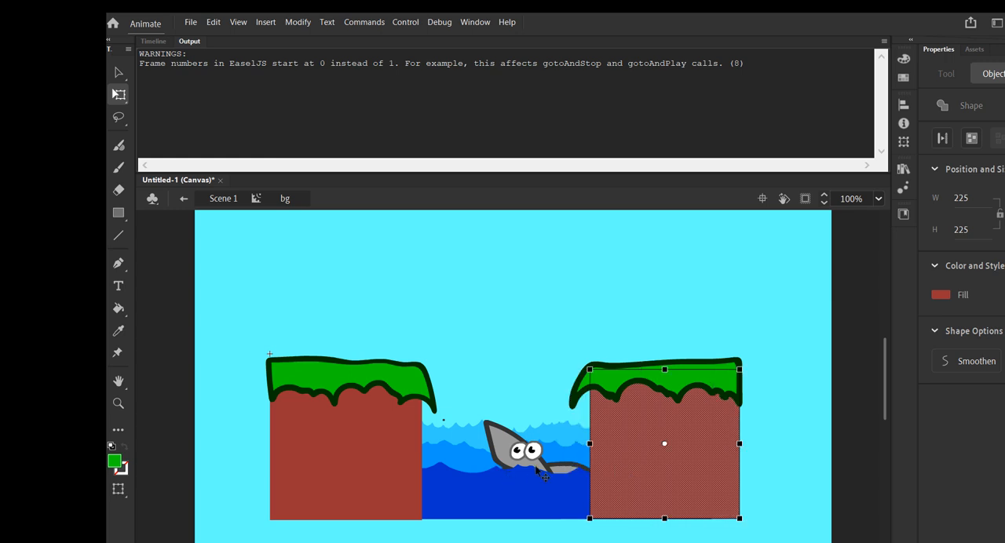
# Shift the Water movie clip slightly left inside the bg clip and test the movie in the browser.
pyautogui.moveTo(536, 467); pyautogui.dragTo(522, 467)
pyautogui.hotkey('ctrl', 'Return')
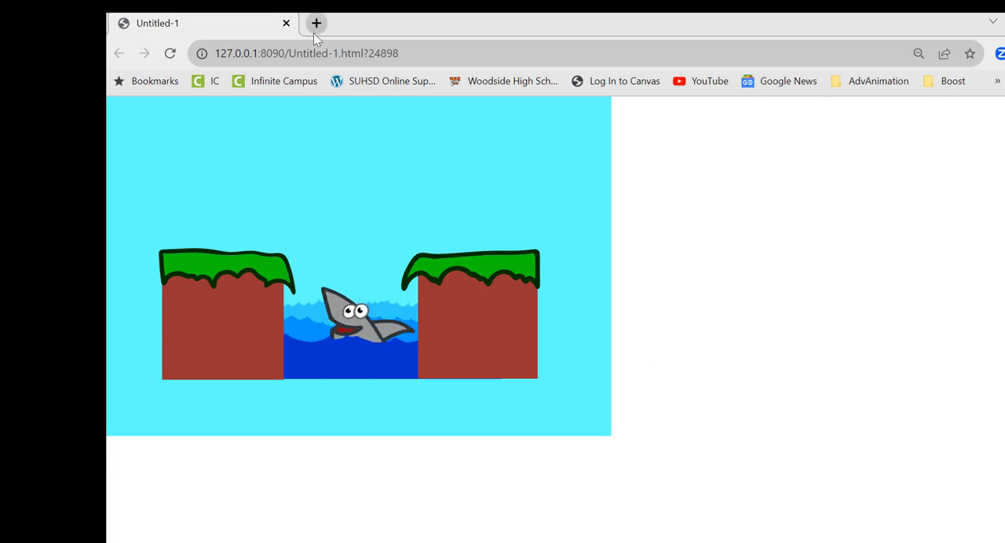
pyautogui.click(286, 24)
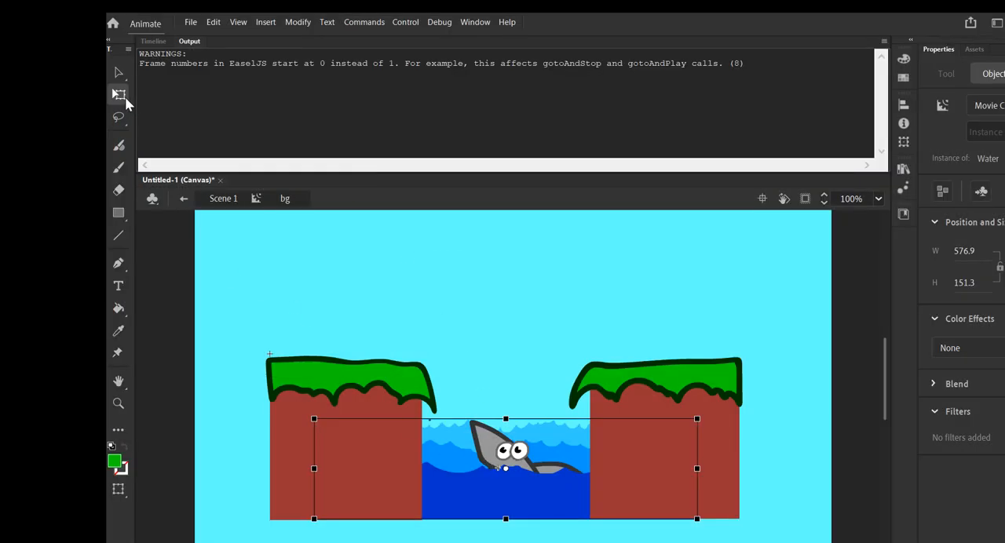
# In Scene 1, enlarge the bg clip to about 1049 by 362 px, lower it to the stage's bottom edge, and test the movie.
pyautogui.click(183, 198)
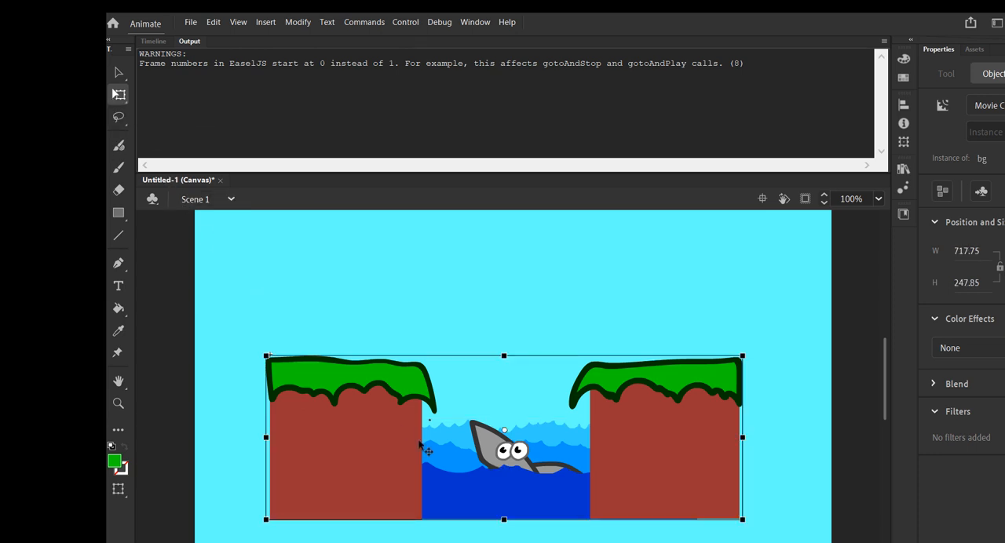
pyautogui.scroll(-3, 515, 449)
pyautogui.hotkey('ctrl', '-')
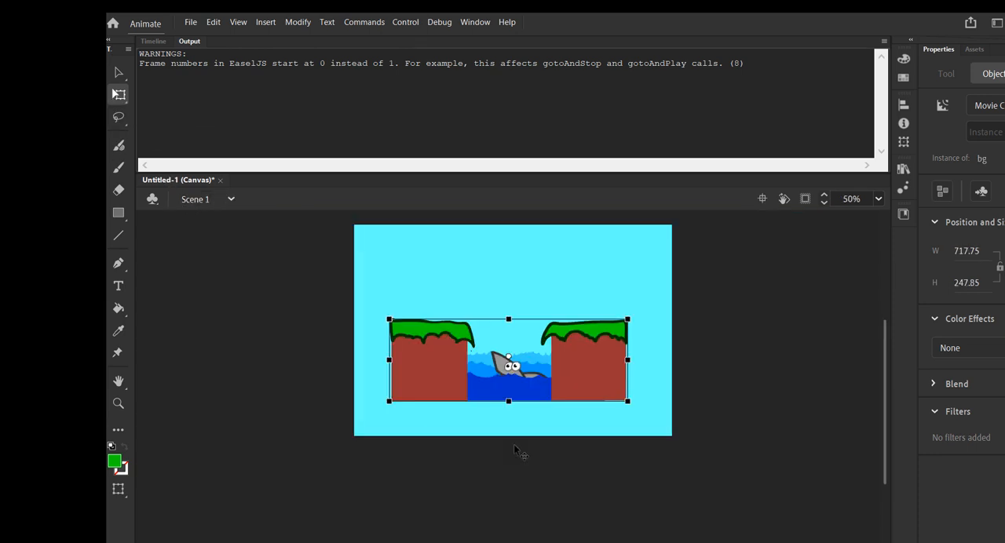
pyautogui.moveTo(389, 319); pyautogui.dragTo(334, 298)
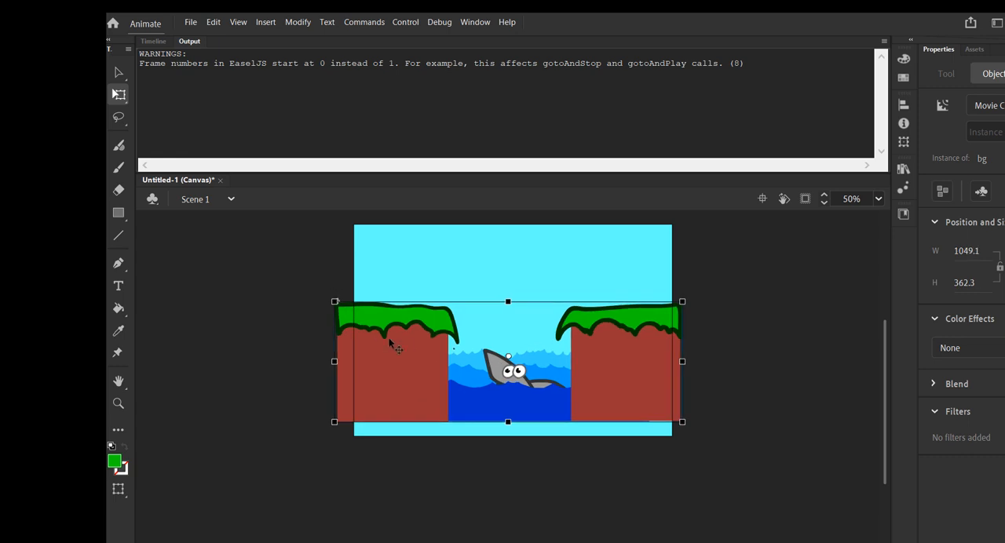
pyautogui.moveTo(401, 341); pyautogui.dragTo(405, 360)
pyautogui.click(815, 438)
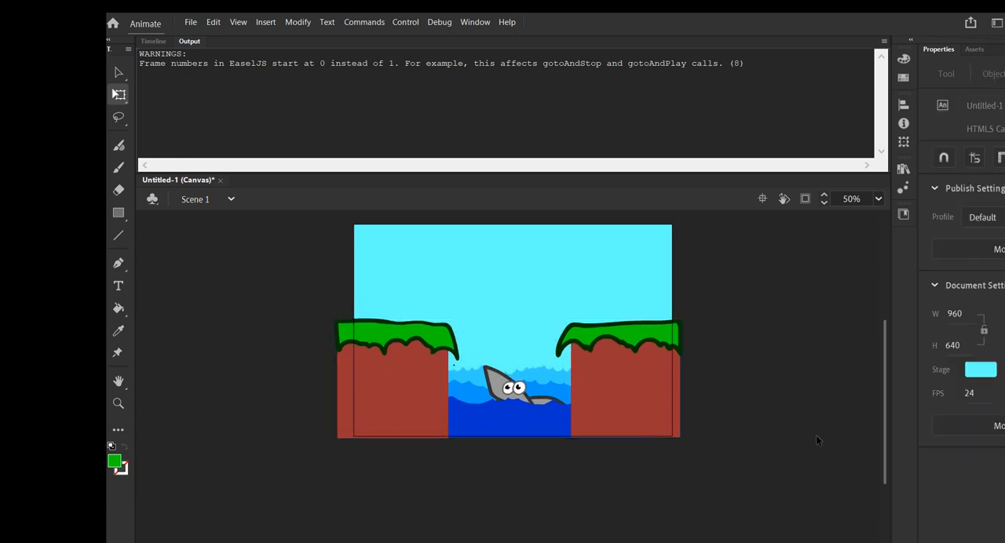
pyautogui.hotkey('ctrl', 'Return')
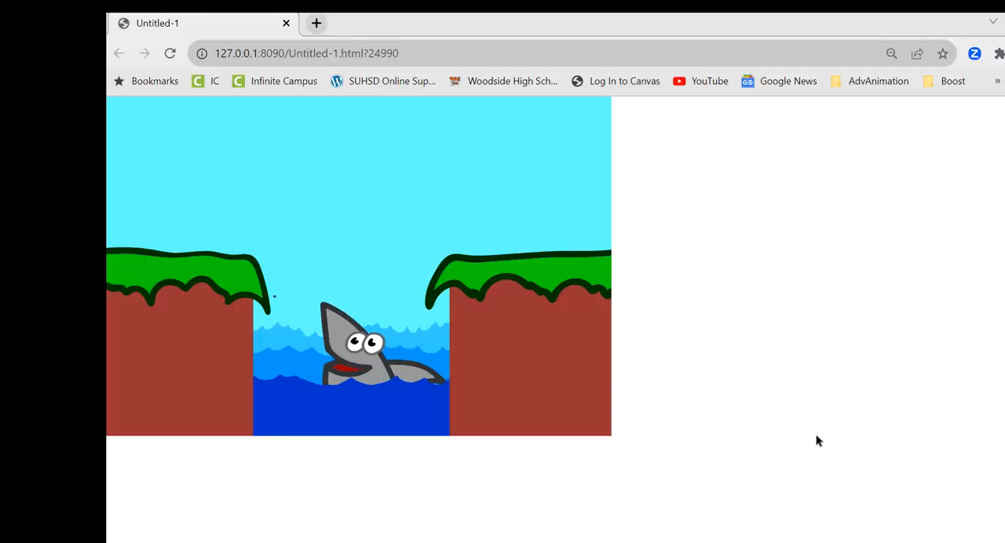